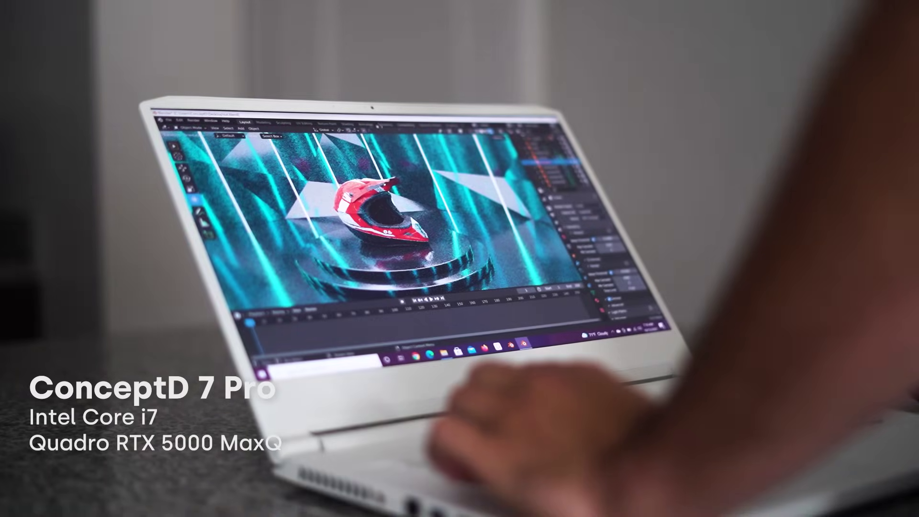
{"action": "left_click", "coordinate": [366, 125]}
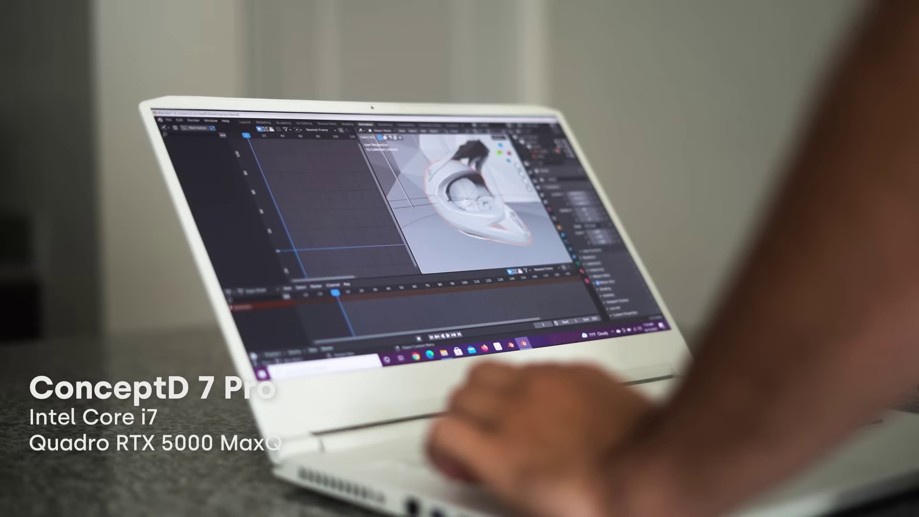
{"action": "left_click", "coordinate": [543, 151]}
{"action": "key", "text": "KP_0"}
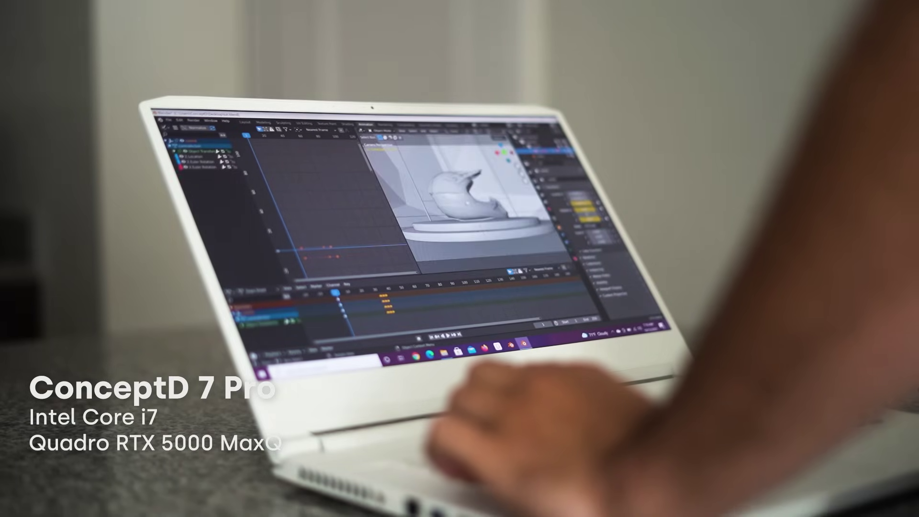
{"action": "middle_click_drag", "start_coordinate": [314, 249], "coordinate": [375, 222]}
{"action": "scroll", "coordinate": [314, 219], "scroll_direction": "up", "scroll_amount": 5}
{"action": "left_click", "coordinate": [338, 233]}
{"action": "scroll", "coordinate": [338, 233], "scroll_direction": "up", "scroll_amount": 2}
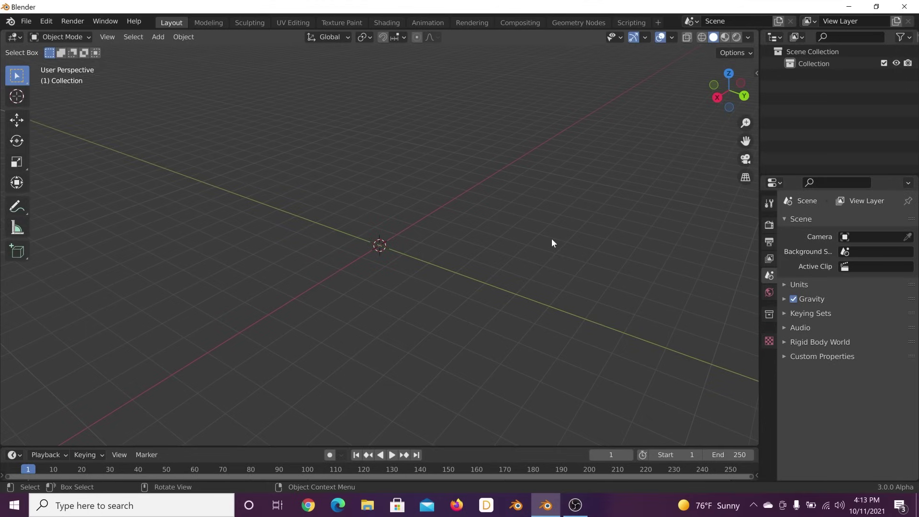
{"action": "key", "text": "shift+a"}
{"action": "mouse_move", "coordinate": [452, 140]}
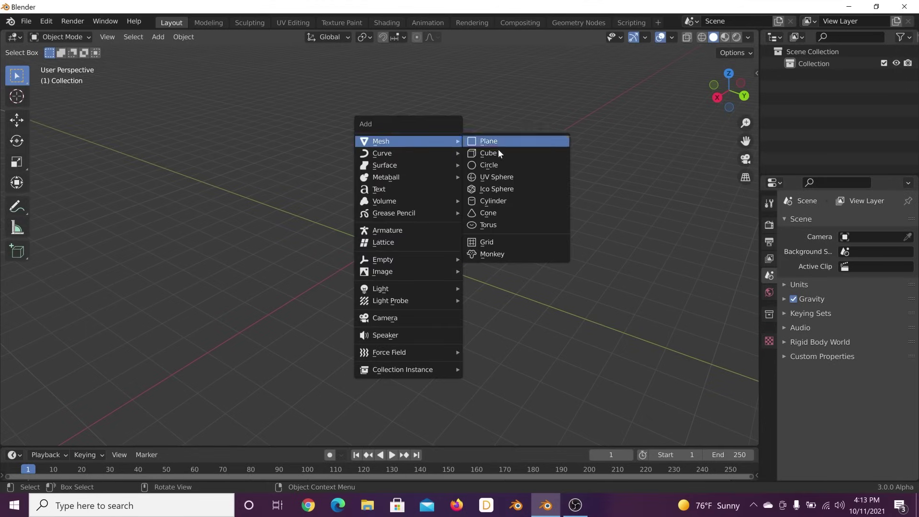
{"action": "left_click", "coordinate": [498, 258]}
{"action": "middle_click_drag", "start_coordinate": [400, 263], "coordinate": [448, 218]}
{"action": "scroll", "coordinate": [415, 259], "scroll_direction": "up", "scroll_amount": 5}
{"action": "scroll", "coordinate": [456, 284], "scroll_direction": "up", "scroll_amount": 3}
{"action": "key", "text": "Delete"}
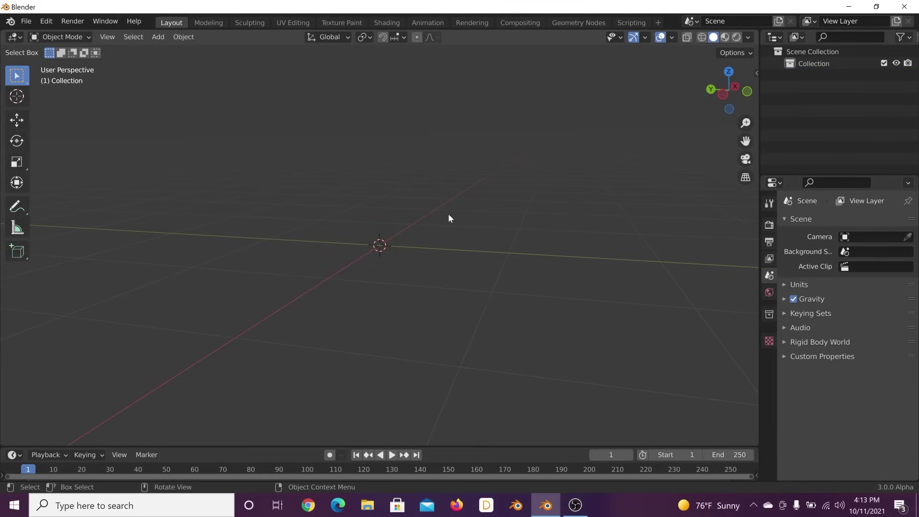
Add a plane mesh at the origin and scale it uniformly by a factor of 9.
{"action": "middle_click_drag", "start_coordinate": [410, 270], "coordinate": [431, 227]}
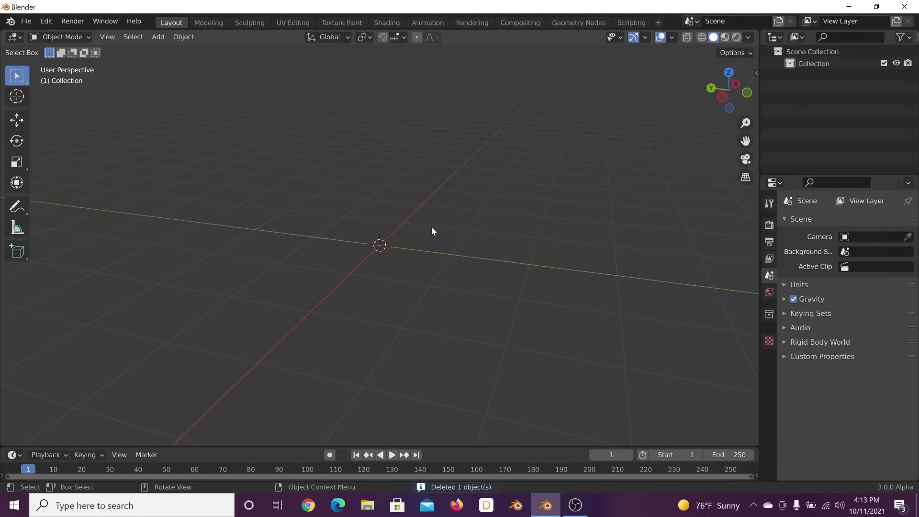
{"action": "key", "text": "shift+a"}
{"action": "mouse_move", "coordinate": [432, 223]}
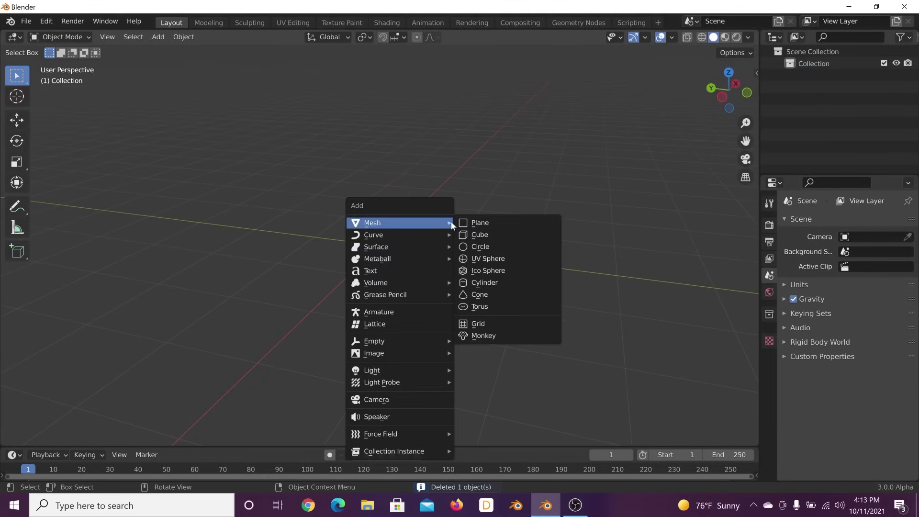
{"action": "left_click", "coordinate": [490, 224]}
{"action": "key", "text": "s"}
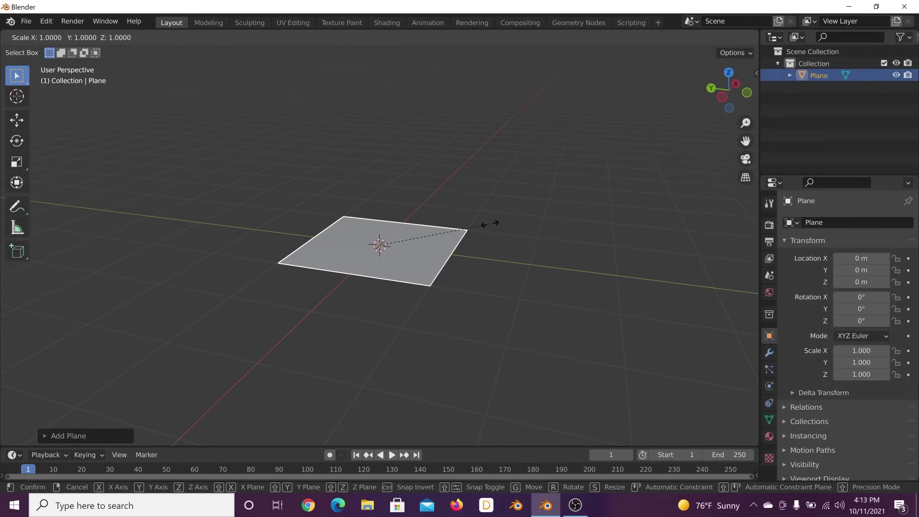
{"action": "key", "text": "9"}
{"action": "key", "text": "Return"}
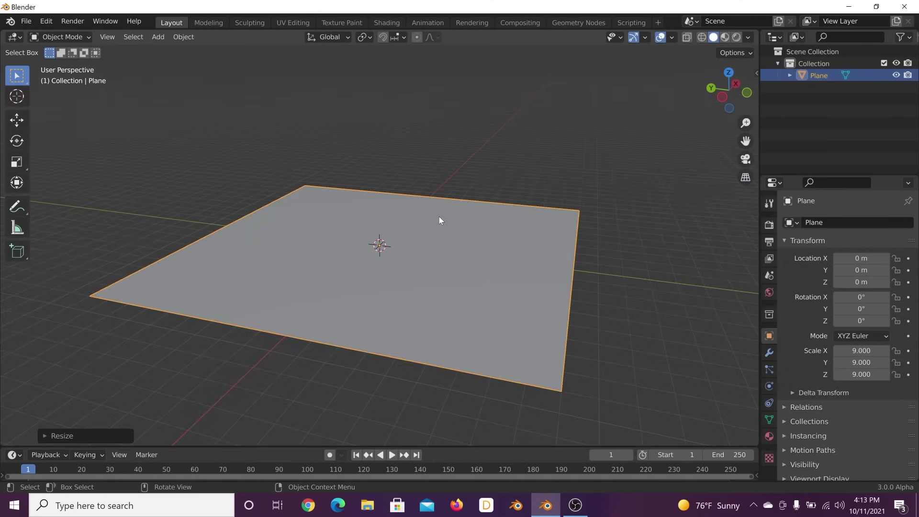
Apply the scale transform of the enlarged plane.
{"action": "middle_click_drag", "start_coordinate": [439, 221], "coordinate": [457, 250]}
{"action": "key", "text": "ctrl+a"}
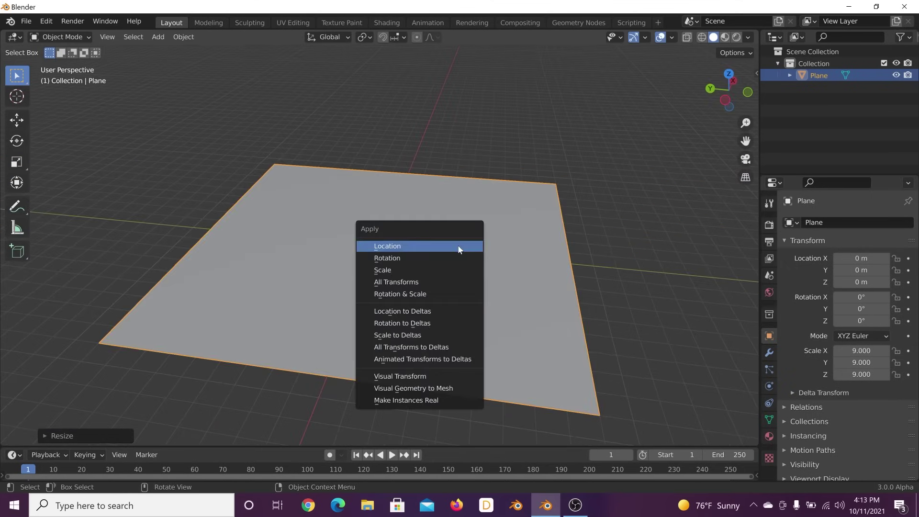
{"action": "left_click", "coordinate": [404, 272]}
Add a cylinder mesh at the centre of the plane.
{"action": "scroll", "coordinate": [404, 274], "scroll_direction": "up", "scroll_amount": 3}
{"action": "key", "text": "shift+a"}
{"action": "mouse_move", "coordinate": [403, 234]}
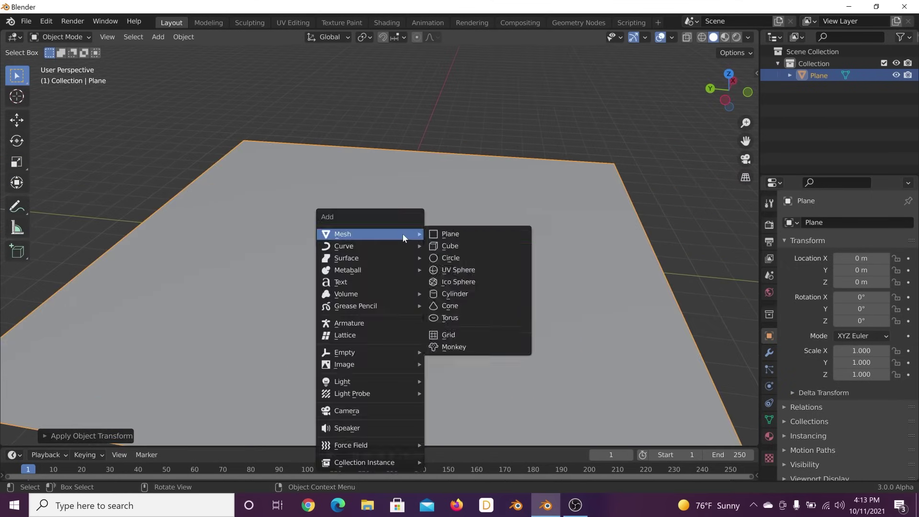
{"action": "mouse_move", "coordinate": [355, 245]}
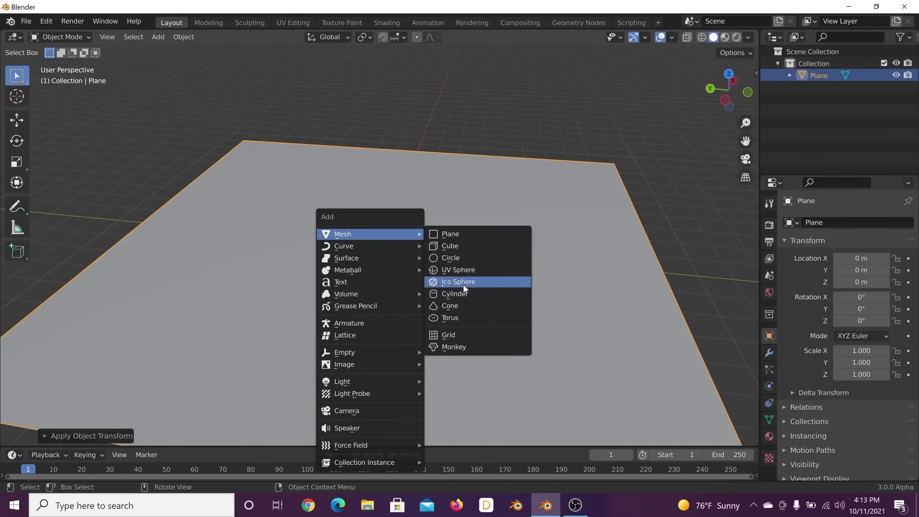
{"action": "left_click", "coordinate": [455, 293]}
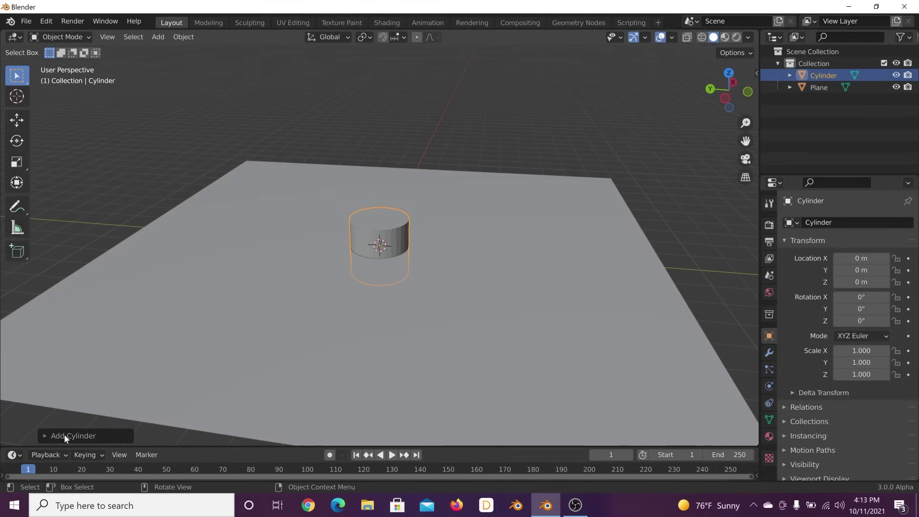
Move the cylinder's whole mesh straight up in Edit Mode until its base sits on the plane, leaving its origin in place.
{"action": "middle_click_drag", "start_coordinate": [358, 244], "coordinate": [369, 224]}
{"action": "left_click", "coordinate": [11, 119]}
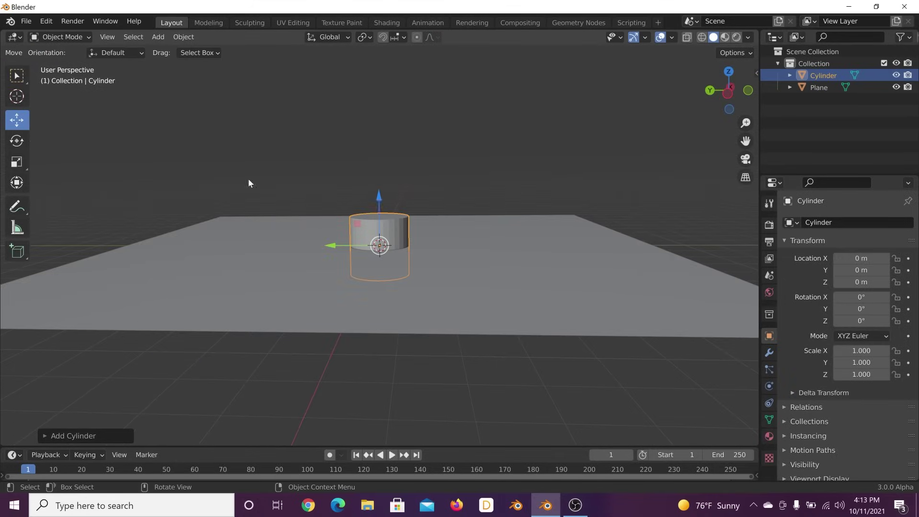
{"action": "key", "text": "Tab"}
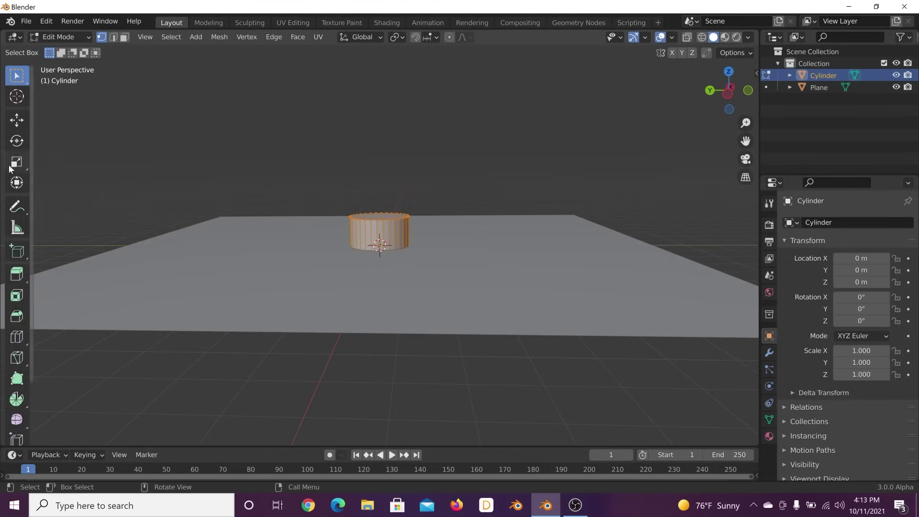
{"action": "left_click_drag", "start_coordinate": [380, 199], "coordinate": [383, 171]}
{"action": "middle_click_drag", "start_coordinate": [380, 201], "coordinate": [391, 219]}
{"action": "key", "text": "Tab"}
{"action": "key", "text": "Tab"}
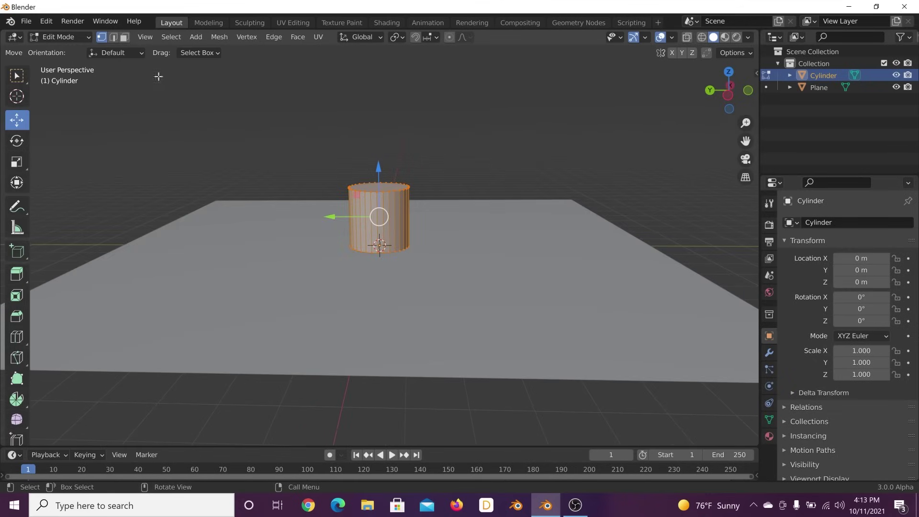
Delete the cylinder's top and bottom cap faces, leaving only the open side wall.
{"action": "left_click", "coordinate": [125, 38]}
{"action": "scroll", "coordinate": [342, 187], "scroll_direction": "up", "scroll_amount": 5}
{"action": "middle_click_drag", "start_coordinate": [350, 191], "coordinate": [406, 154]}
{"action": "left_click", "coordinate": [375, 113]}
{"action": "scroll", "coordinate": [375, 242], "scroll_direction": "down", "scroll_amount": 3}
{"action": "key", "text": "x"}
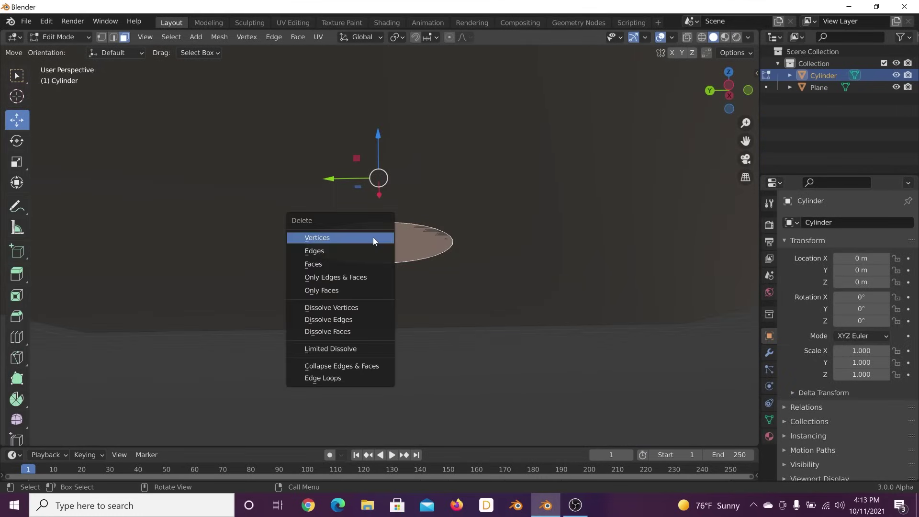
{"action": "left_click", "coordinate": [353, 264]}
{"action": "scroll", "coordinate": [421, 278], "scroll_direction": "down", "scroll_amount": 4}
{"action": "key", "text": "Tab"}
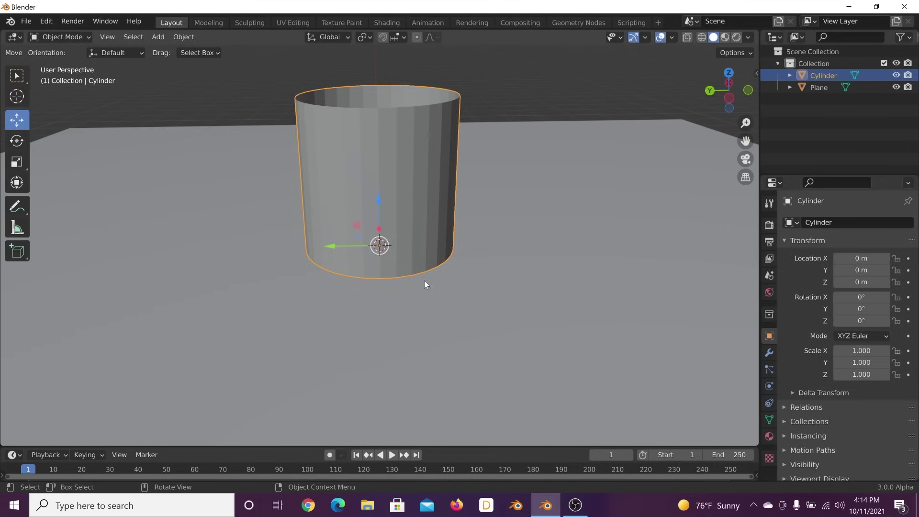
Add 12 horizontal loop cuts around the cylinder's side wall.
{"action": "middle_click_drag", "start_coordinate": [425, 234], "coordinate": [440, 207]}
{"action": "scroll", "coordinate": [441, 208], "scroll_direction": "down", "scroll_amount": 2}
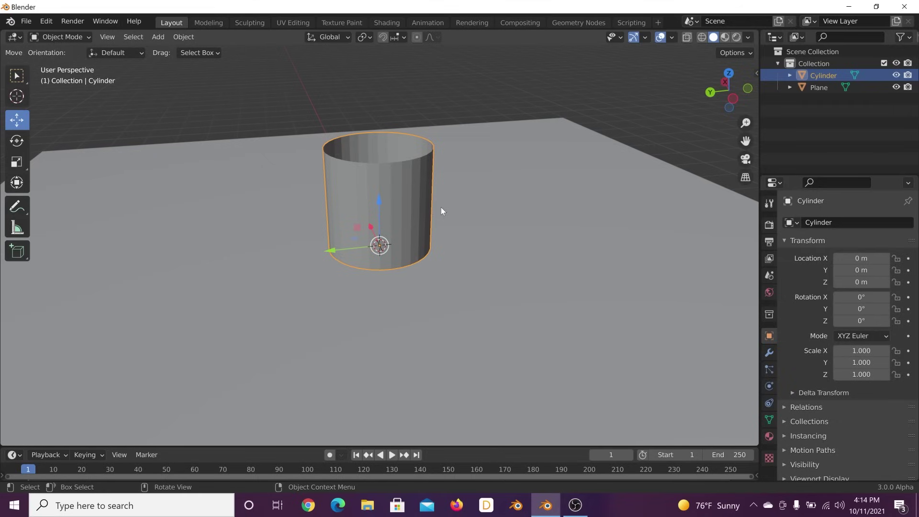
{"action": "key", "text": "Tab"}
{"action": "scroll", "coordinate": [432, 198], "scroll_direction": "up", "scroll_amount": 2}
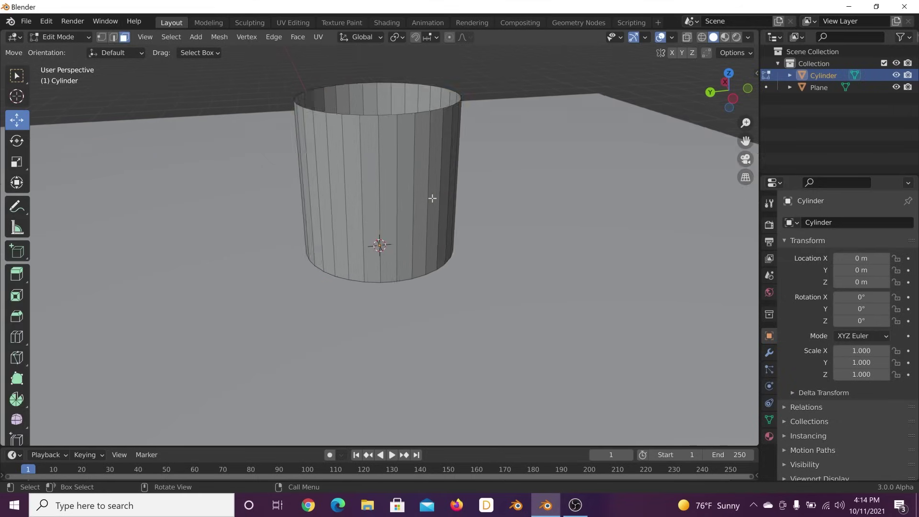
{"action": "key", "text": "a"}
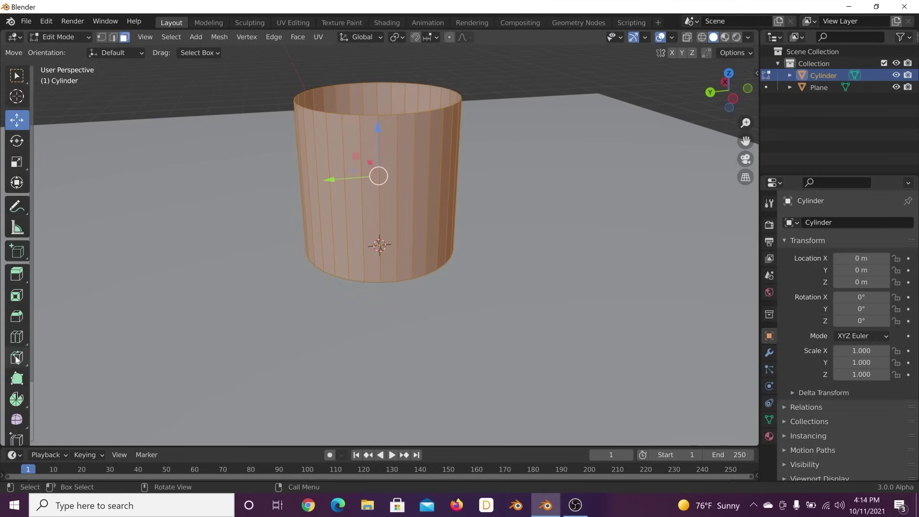
{"action": "left_click", "coordinate": [17, 336]}
{"action": "left_click", "coordinate": [392, 210]}
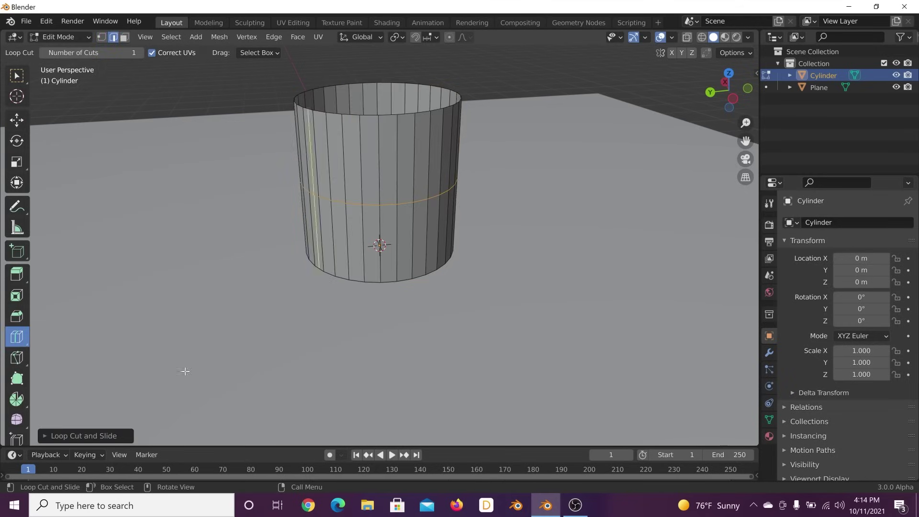
{"action": "left_click", "coordinate": [94, 430]}
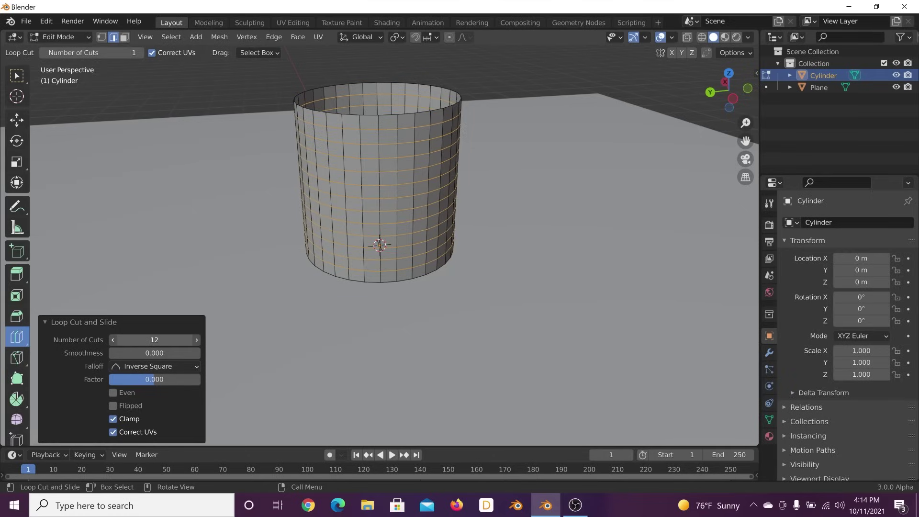
Subdivide the cylinder's entire mesh with one cut and return to Object Mode.
{"action": "key", "text": "Tab"}
{"action": "key", "text": "Tab"}
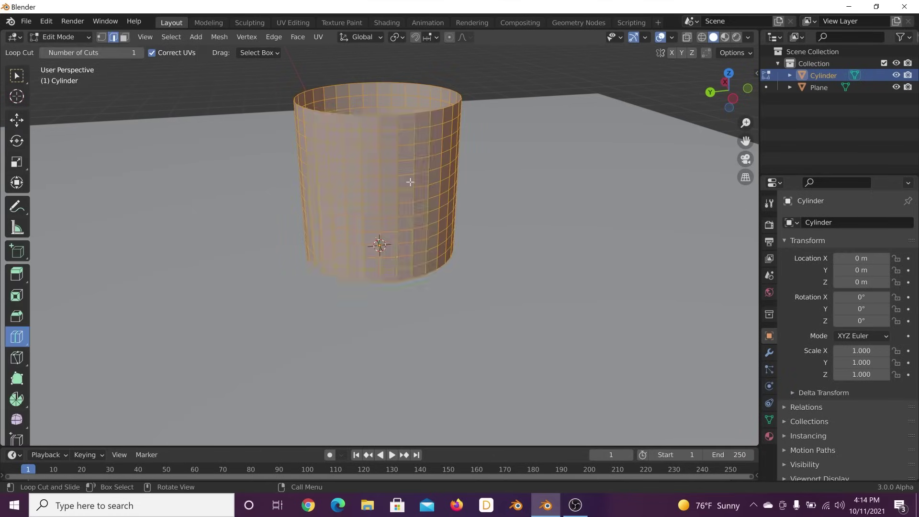
{"action": "right_click", "coordinate": [410, 181]}
{"action": "left_click", "coordinate": [368, 141]}
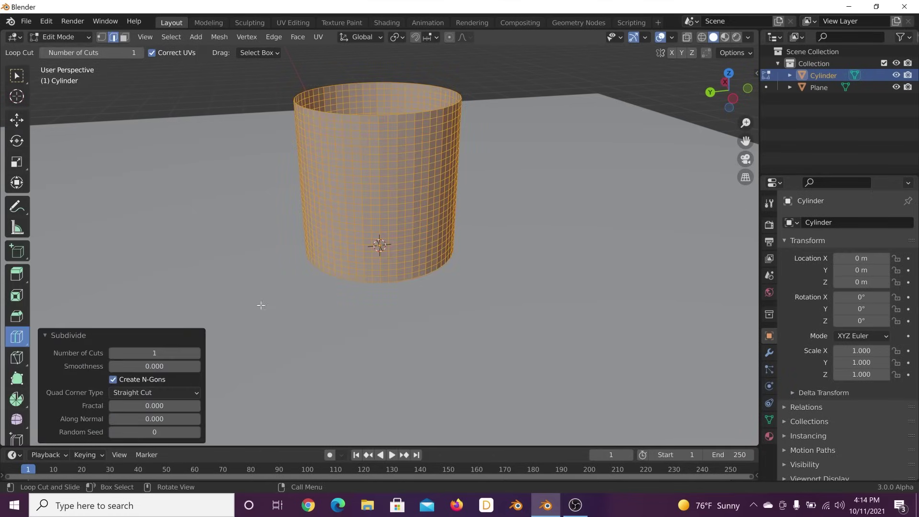
{"action": "key", "text": "Tab"}
{"action": "middle_click_drag", "start_coordinate": [432, 188], "coordinate": [417, 217]}
{"action": "key", "text": "Tab"}
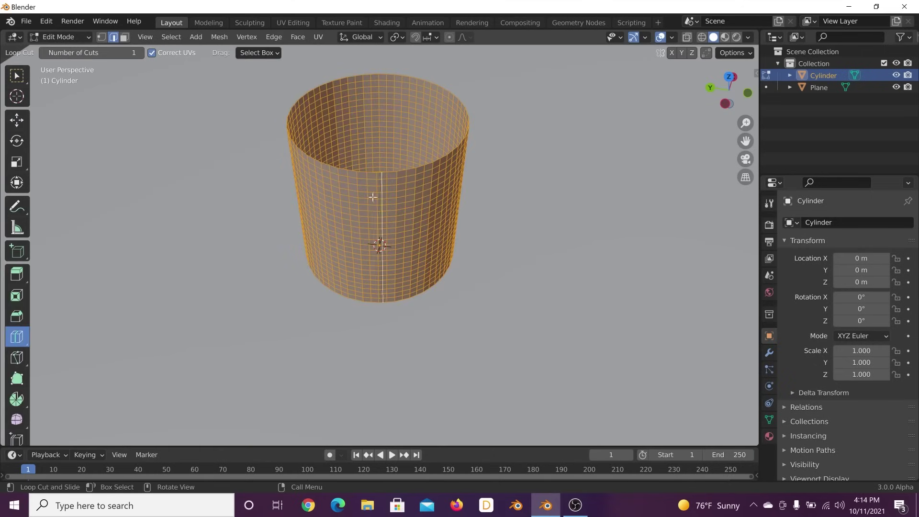
{"action": "key", "text": "Tab"}
Stretch the cylinder into a wide ring around the plane, scaling it to about 9.28 in X, 9.23 in Y and 2.09 in Z.
{"action": "scroll", "coordinate": [435, 217], "scroll_direction": "down", "scroll_amount": 4}
{"action": "middle_click_drag", "start_coordinate": [435, 217], "coordinate": [450, 179]}
{"action": "scroll", "coordinate": [437, 195], "scroll_direction": "up", "scroll_amount": 2}
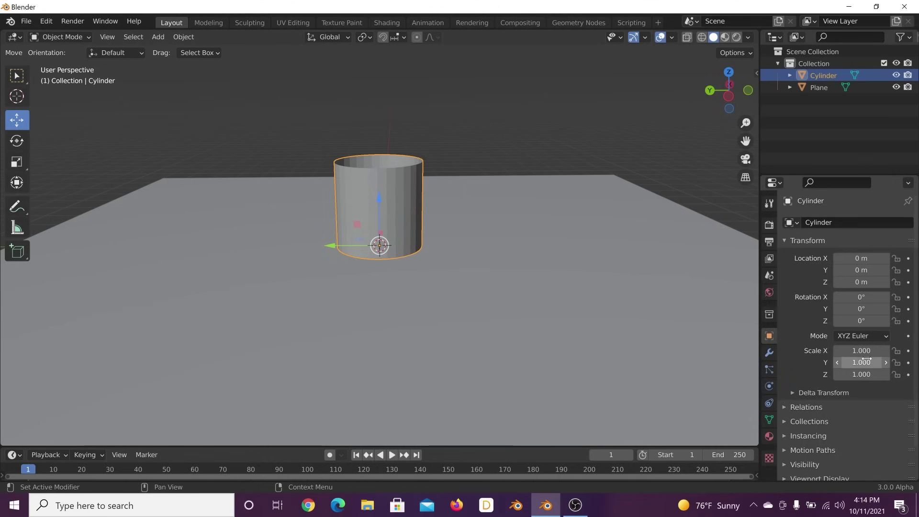
{"action": "scroll", "coordinate": [395, 188], "scroll_direction": "down", "scroll_amount": 3}
{"action": "middle_click_drag", "start_coordinate": [383, 268], "coordinate": [342, 197]}
{"action": "left_click", "coordinate": [17, 183]}
{"action": "left_click", "coordinate": [17, 163]}
{"action": "left_click_drag", "start_coordinate": [386, 207], "coordinate": [541, 286]}
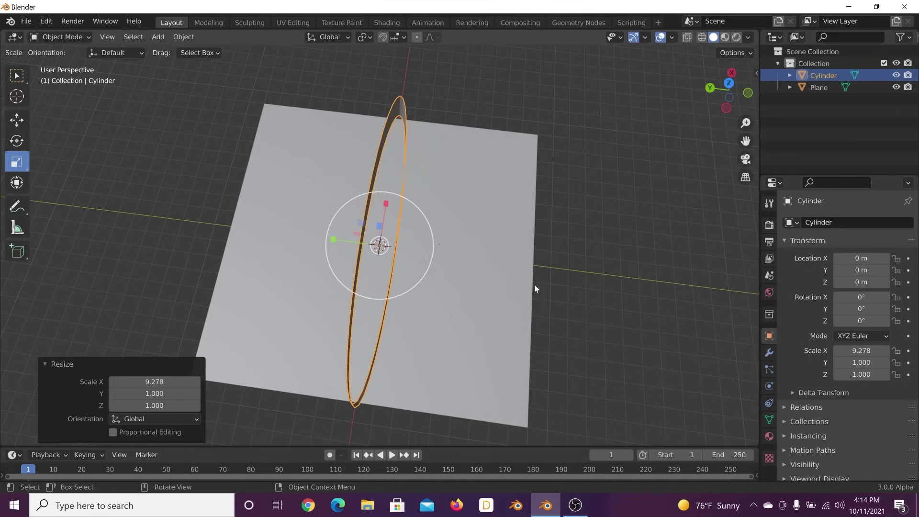
{"action": "left_click_drag", "start_coordinate": [336, 239], "coordinate": [724, 248]}
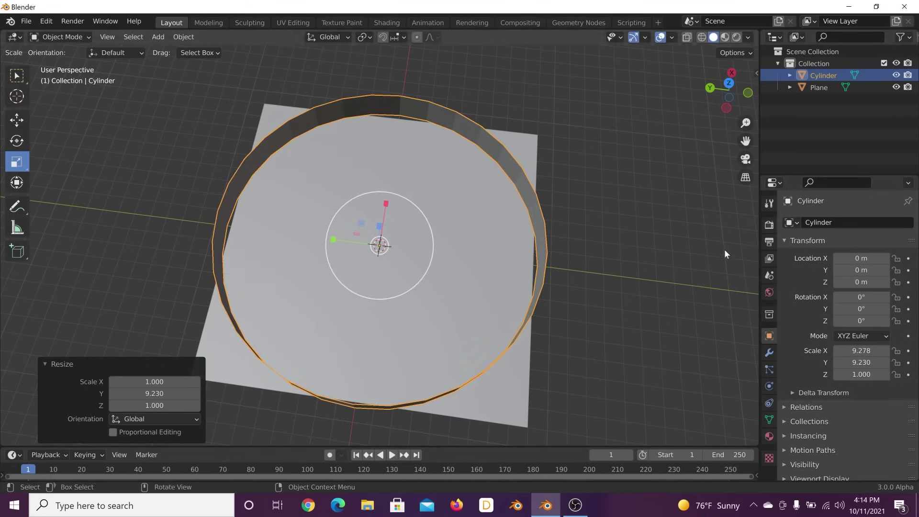
{"action": "middle_click_drag", "start_coordinate": [572, 265], "coordinate": [590, 225]}
{"action": "left_click_drag", "start_coordinate": [378, 203], "coordinate": [412, 169]}
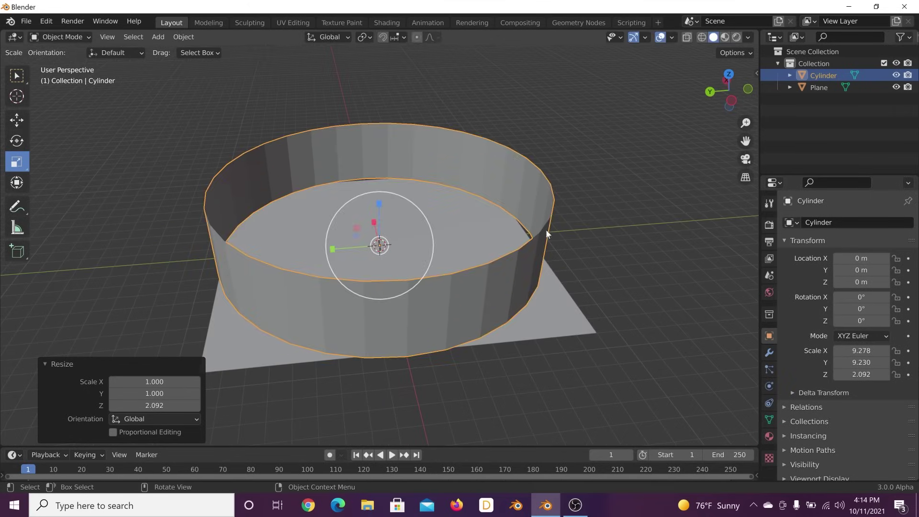
Apply the scale transform of the stretched cylinder.
{"action": "left_click", "coordinate": [768, 353]}
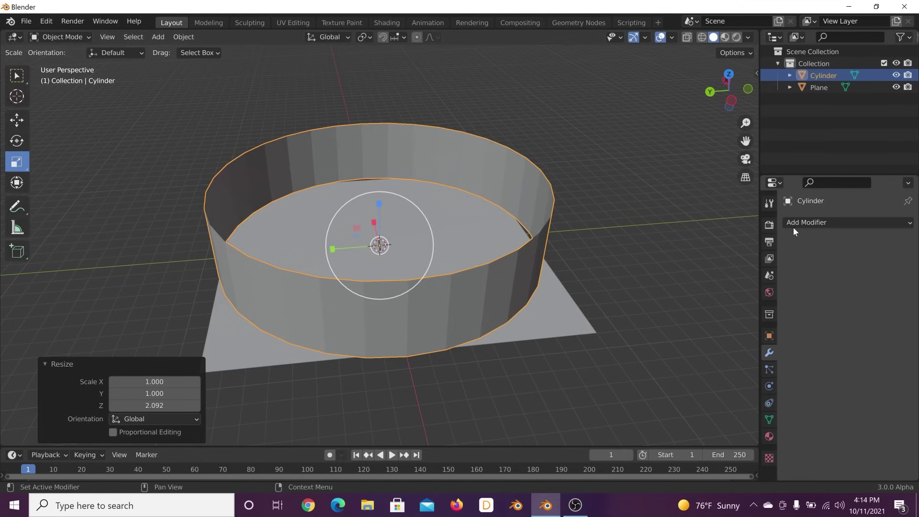
{"action": "key", "text": "ctrl+a"}
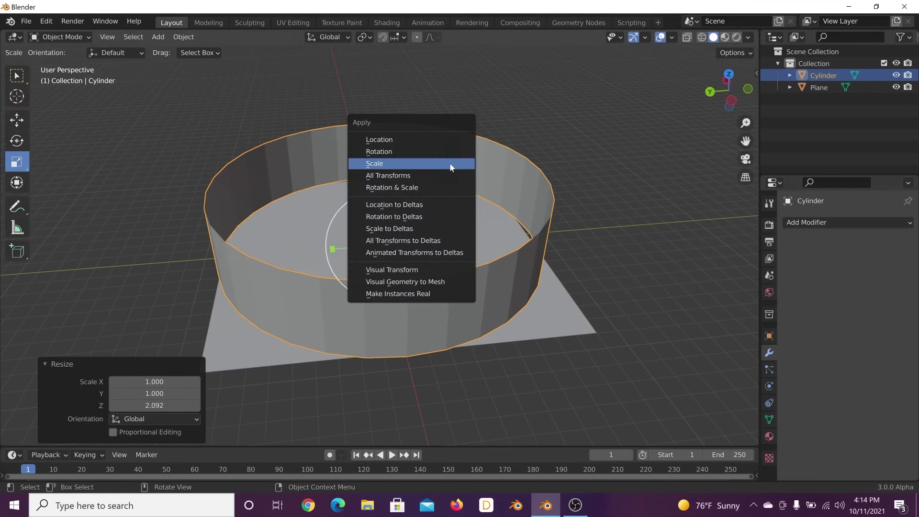
{"action": "left_click", "coordinate": [450, 163]}
Add a Displace modifier to the cylinder and give it a new texture of type Clouds.
{"action": "left_click", "coordinate": [864, 225]}
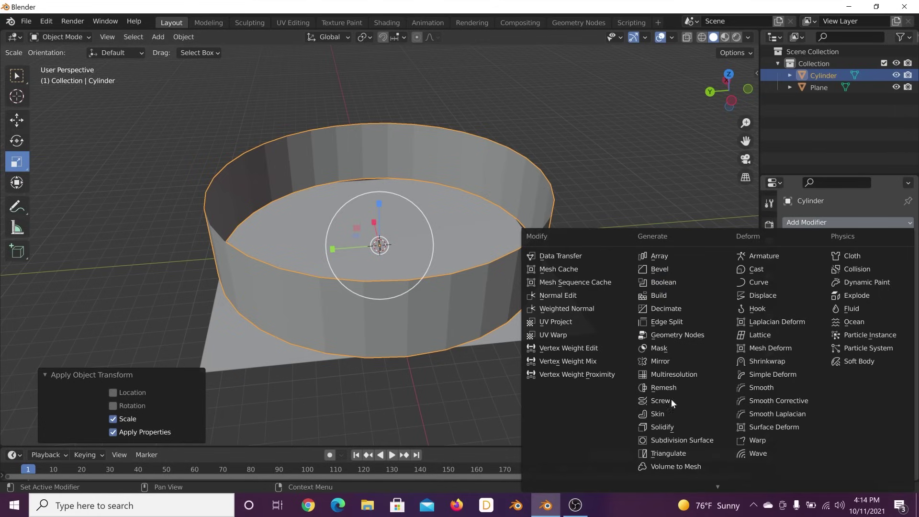
{"action": "left_click", "coordinate": [787, 293]}
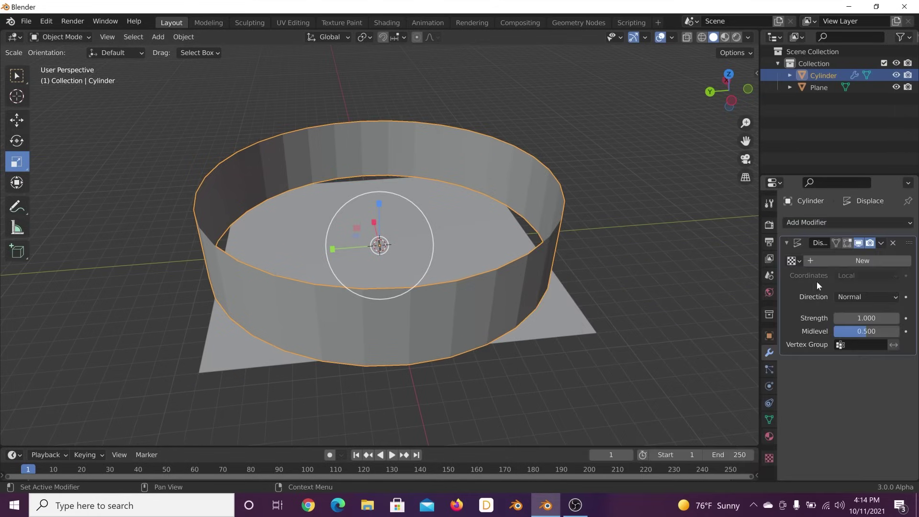
{"action": "left_click", "coordinate": [862, 260]}
{"action": "left_click", "coordinate": [906, 261]}
{"action": "left_click", "coordinate": [848, 258]}
{"action": "left_click", "coordinate": [847, 298]}
{"action": "scroll", "coordinate": [527, 283], "scroll_direction": "up", "scroll_amount": 3}
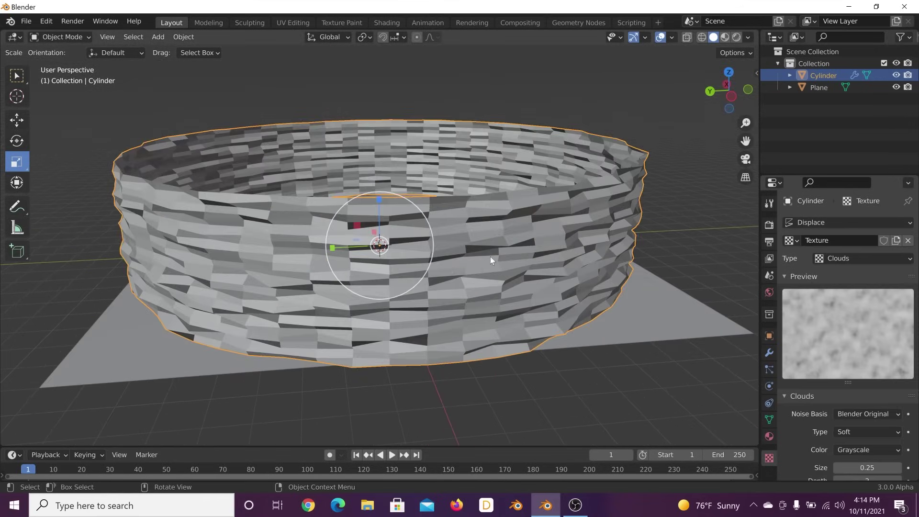
Set the size of the Clouds texture to about 1.81.
{"action": "scroll", "coordinate": [889, 464], "scroll_direction": "down", "scroll_amount": 2}
{"action": "left_click_drag", "start_coordinate": [881, 434], "coordinate": [904, 419]}
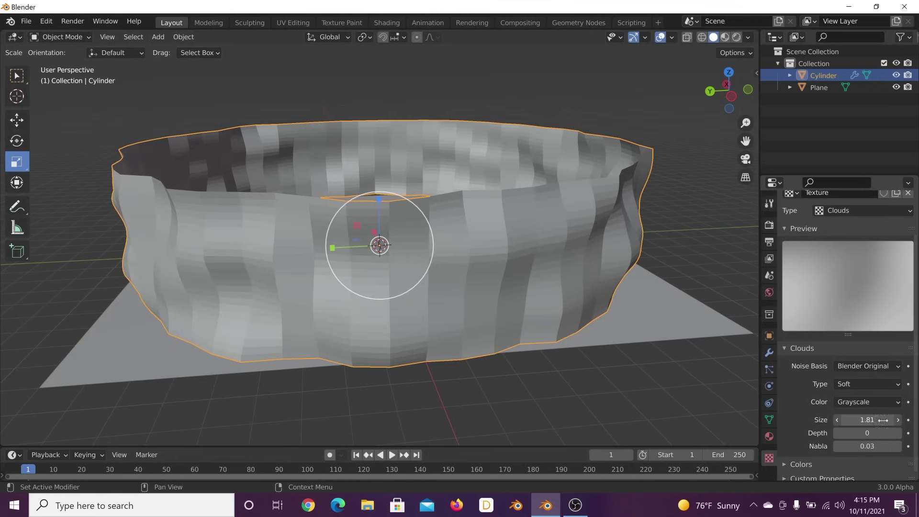
Add a Decimate modifier to the wall cylinder and lower its collapse ratio to about 0.04.
{"action": "left_click", "coordinate": [768, 354]}
{"action": "left_click", "coordinate": [821, 223]}
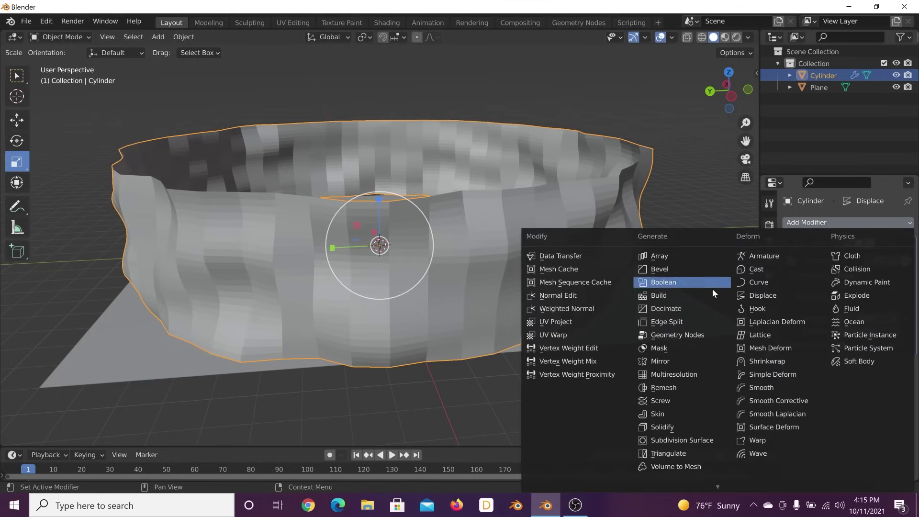
{"action": "left_click", "coordinate": [679, 308]}
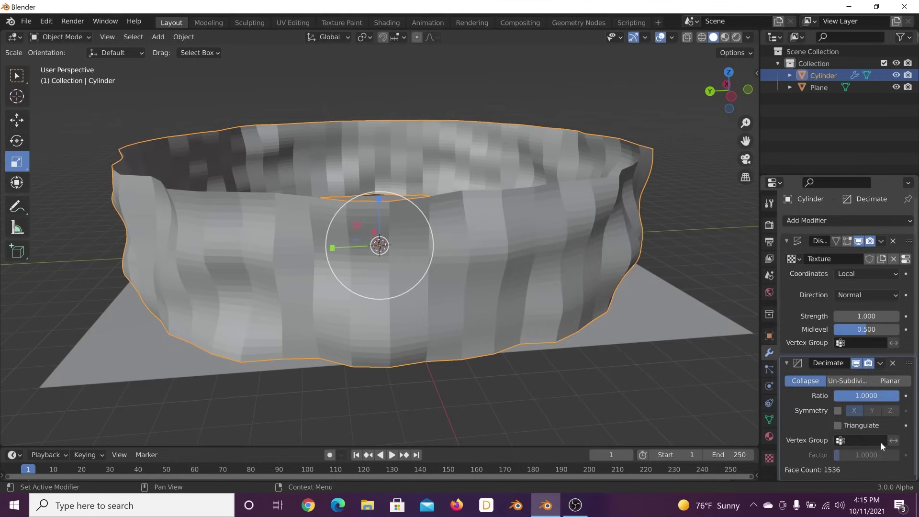
{"action": "left_click_drag", "start_coordinate": [875, 397], "coordinate": [840, 395]}
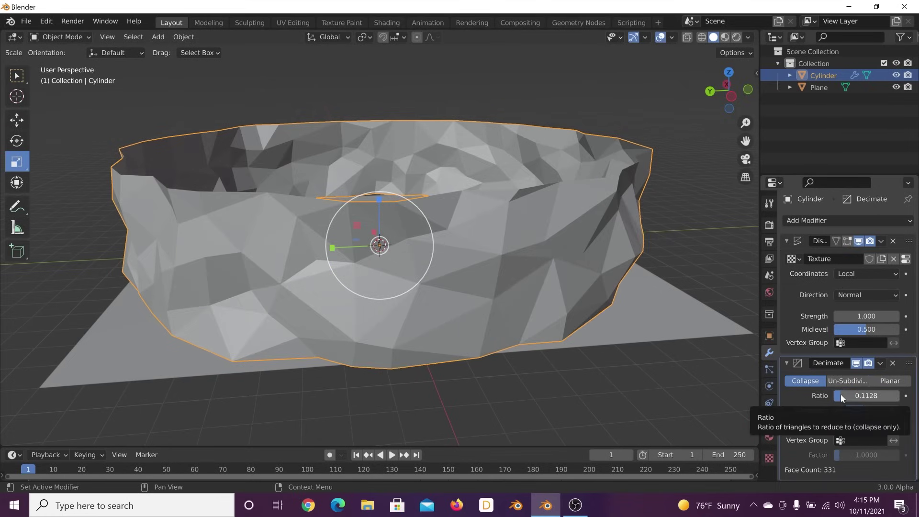
{"action": "scroll", "coordinate": [420, 222], "scroll_direction": "up", "scroll_amount": 6}
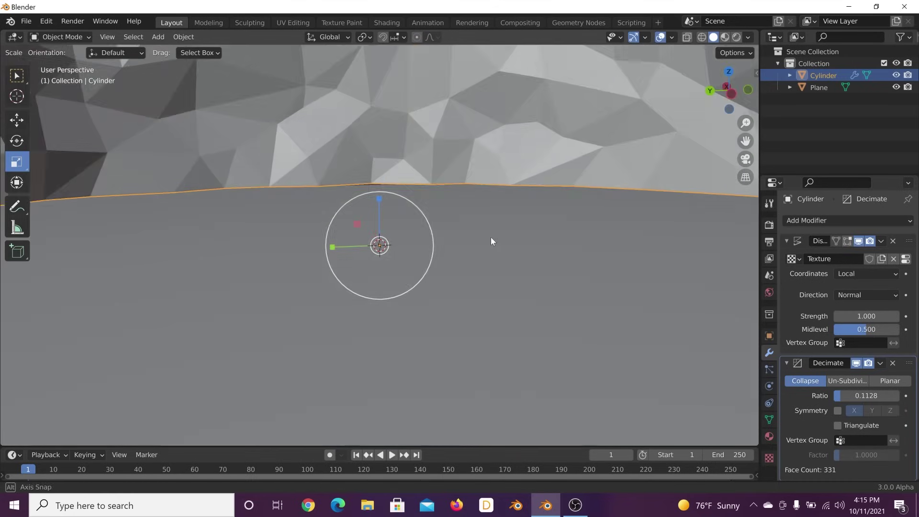
{"action": "scroll", "coordinate": [490, 244], "scroll_direction": "up", "scroll_amount": 2}
{"action": "left_click_drag", "start_coordinate": [842, 396], "coordinate": [838, 396]}
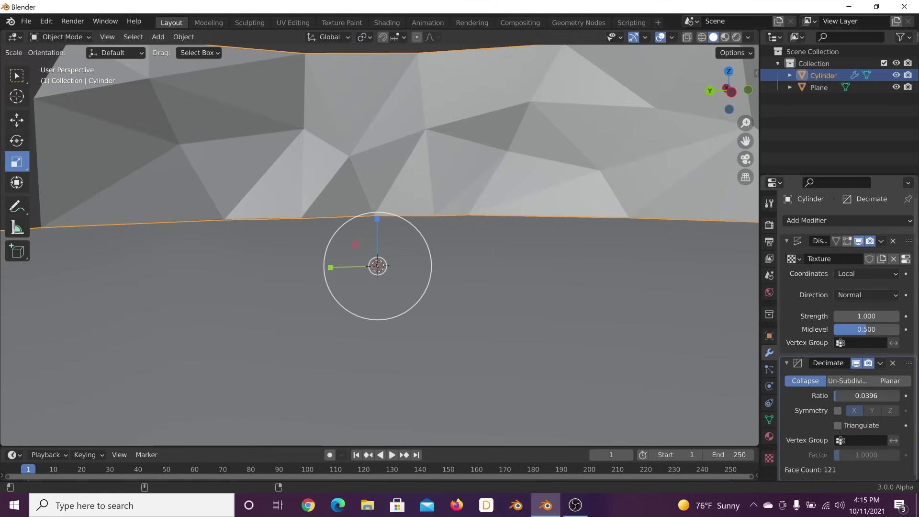
Stretch the surrounding wall slightly taller along Z and apply its scale.
{"action": "scroll", "coordinate": [366, 218], "scroll_direction": "up", "scroll_amount": 3}
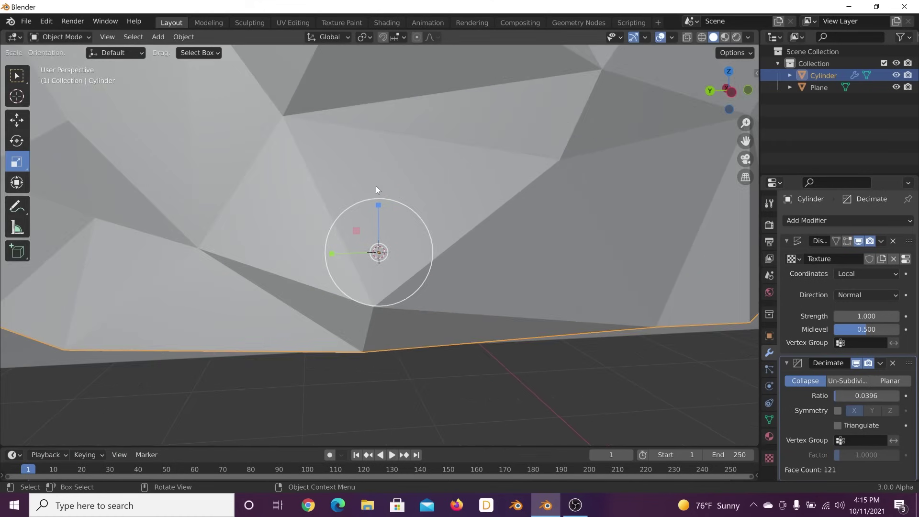
{"action": "scroll", "coordinate": [376, 189], "scroll_direction": "down", "scroll_amount": 5}
{"action": "middle_click_drag", "start_coordinate": [380, 208], "coordinate": [399, 346]}
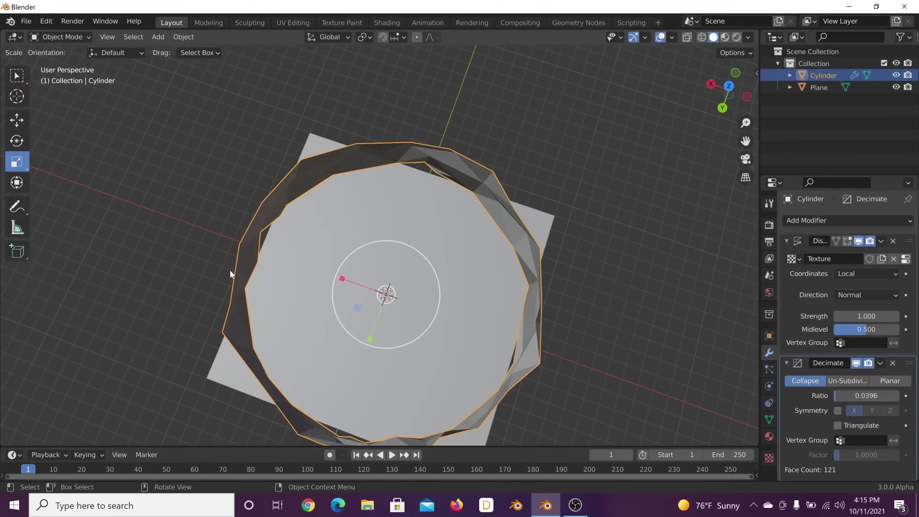
{"action": "middle_click_drag", "start_coordinate": [233, 356], "coordinate": [389, 256]}
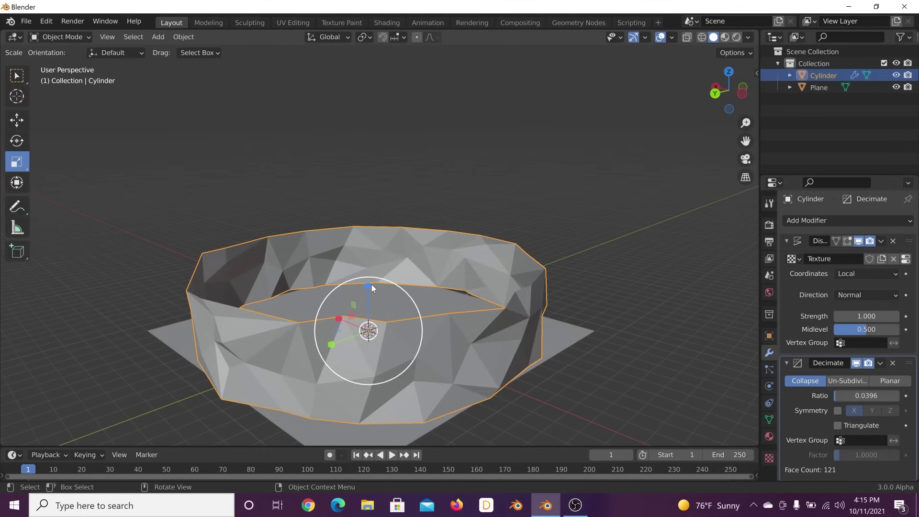
{"action": "left_click_drag", "start_coordinate": [367, 285], "coordinate": [369, 267]}
{"action": "key", "text": "ctrl+a"}
{"action": "left_click", "coordinate": [414, 227]}
Add a new cylinder mesh at the centre of the plane with 85 vertices.
{"action": "scroll", "coordinate": [493, 287], "scroll_direction": "up", "scroll_amount": 8}
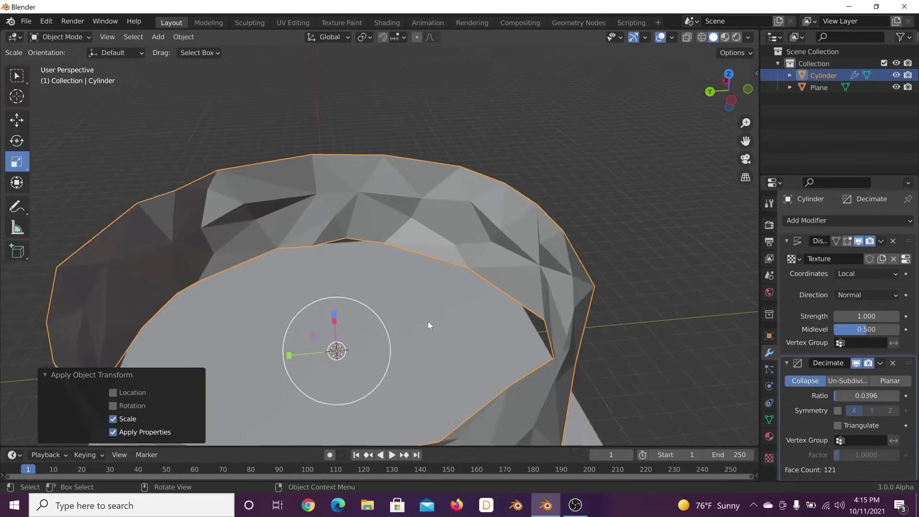
{"action": "scroll", "coordinate": [551, 234], "scroll_direction": "down", "scroll_amount": 6}
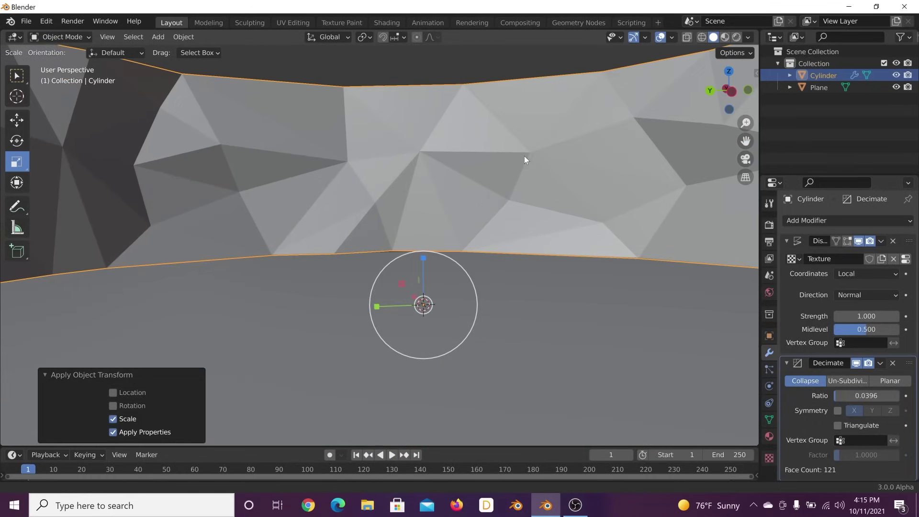
{"action": "key", "text": "shift+a"}
{"action": "mouse_move", "coordinate": [507, 174]}
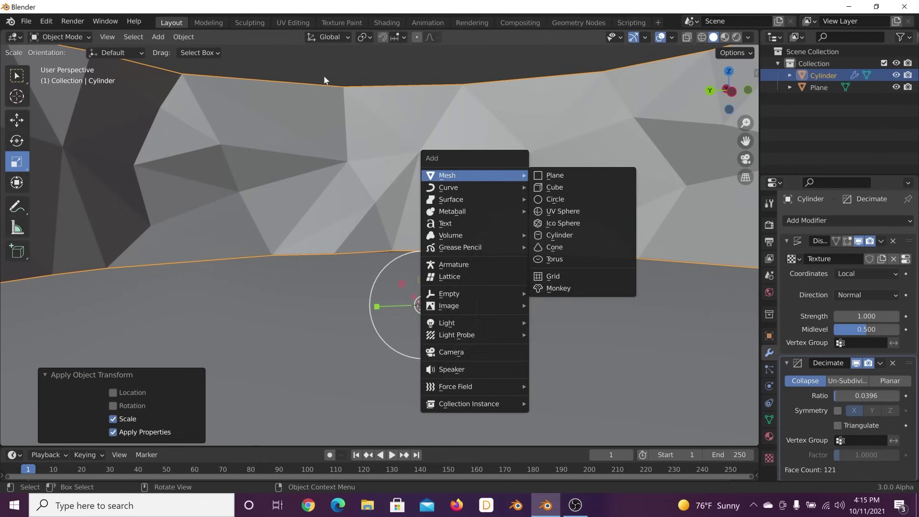
{"action": "middle_click_drag", "start_coordinate": [375, 151], "coordinate": [363, 136]}
{"action": "key", "text": "shift+a"}
{"action": "mouse_move", "coordinate": [362, 137]}
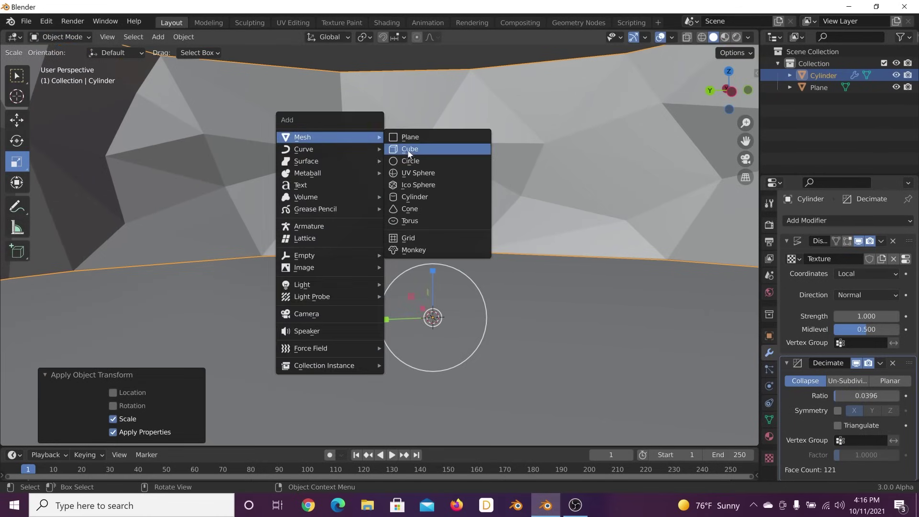
{"action": "left_click", "coordinate": [415, 197]}
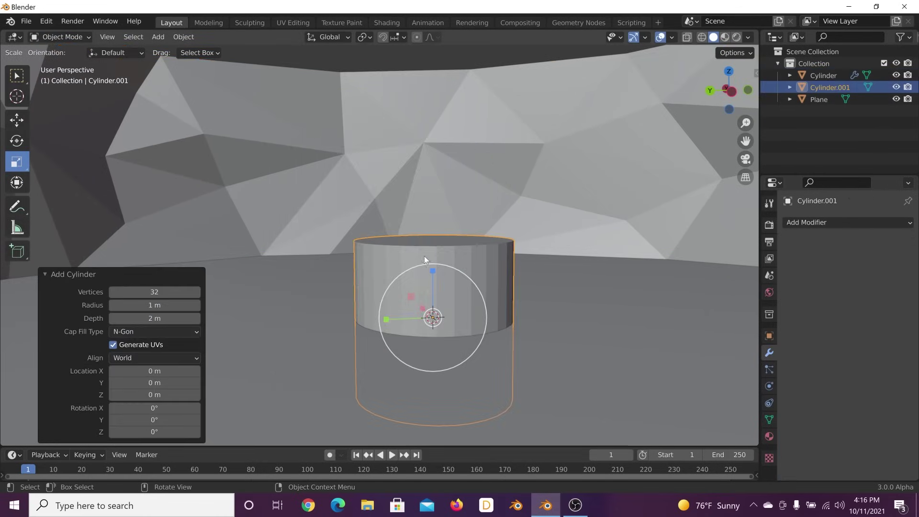
{"action": "left_click", "coordinate": [147, 292]}
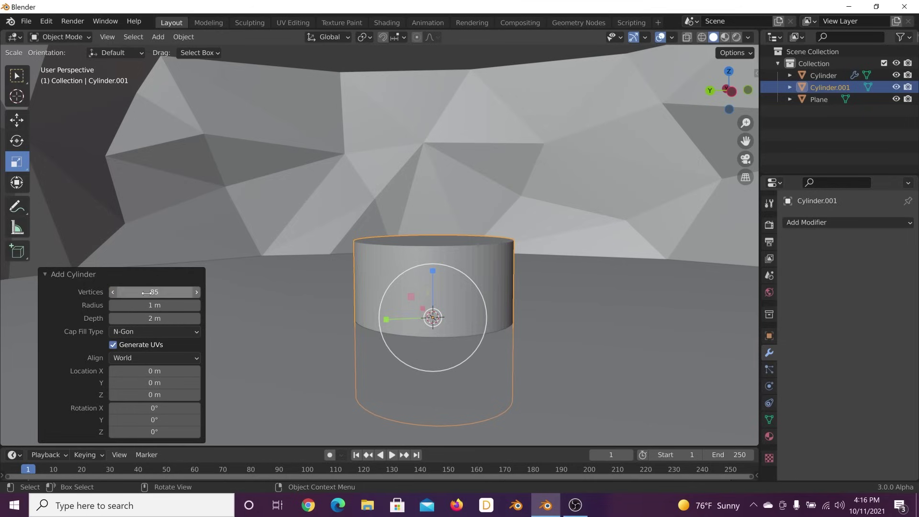
{"action": "left_click", "coordinate": [107, 277]}
Raise the new cylinder's mesh in Edit Mode until its base sits on the ground at the origin, and return to Object Mode.
{"action": "key", "text": "Tab"}
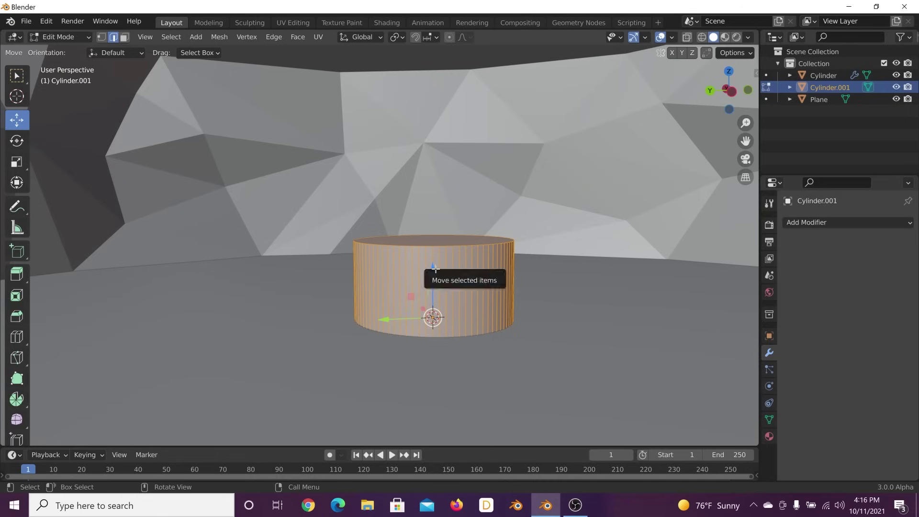
{"action": "left_click_drag", "start_coordinate": [434, 269], "coordinate": [445, 199]}
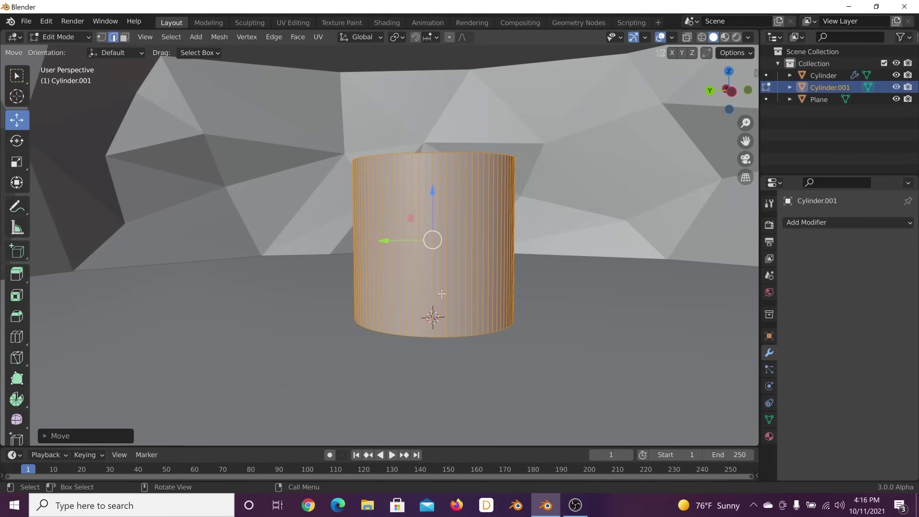
{"action": "key", "text": "Tab"}
Flatten the new cylinder along Z and widen it into a broad, low round platform, with its scale applied.
{"action": "key", "text": "s"}
{"action": "key", "text": "z"}
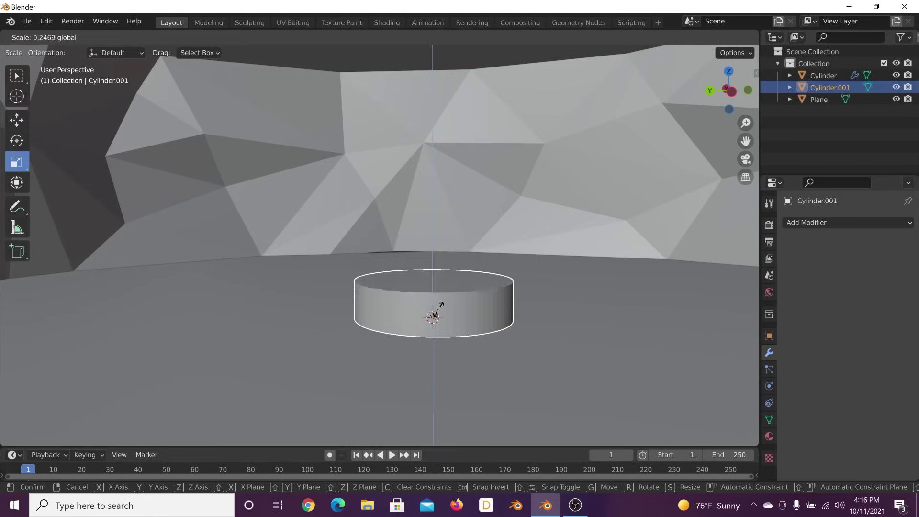
{"action": "left_click", "coordinate": [434, 314]}
{"action": "left_click_drag", "start_coordinate": [431, 271], "coordinate": [433, 309]}
{"action": "middle_click_drag", "start_coordinate": [433, 308], "coordinate": [450, 295]}
{"action": "left_click_drag", "start_coordinate": [449, 294], "coordinate": [572, 289]}
{"action": "middle_click_drag", "start_coordinate": [468, 325], "coordinate": [490, 281]}
{"action": "left_click_drag", "start_coordinate": [408, 263], "coordinate": [409, 271]}
{"action": "key", "text": "ctrl+a"}
{"action": "left_click", "coordinate": [434, 229]}
Add a Bevel modifier to the platform with an amount of 0.014 m and 4 segments, and shade the platform smooth.
{"action": "left_click", "coordinate": [790, 223]}
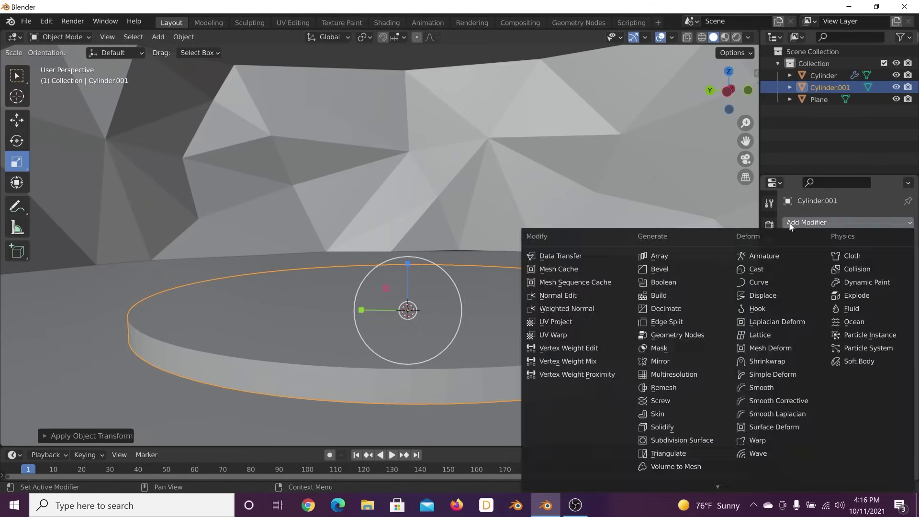
{"action": "left_click", "coordinate": [652, 269]}
{"action": "left_click_drag", "start_coordinate": [866, 289], "coordinate": [842, 289]}
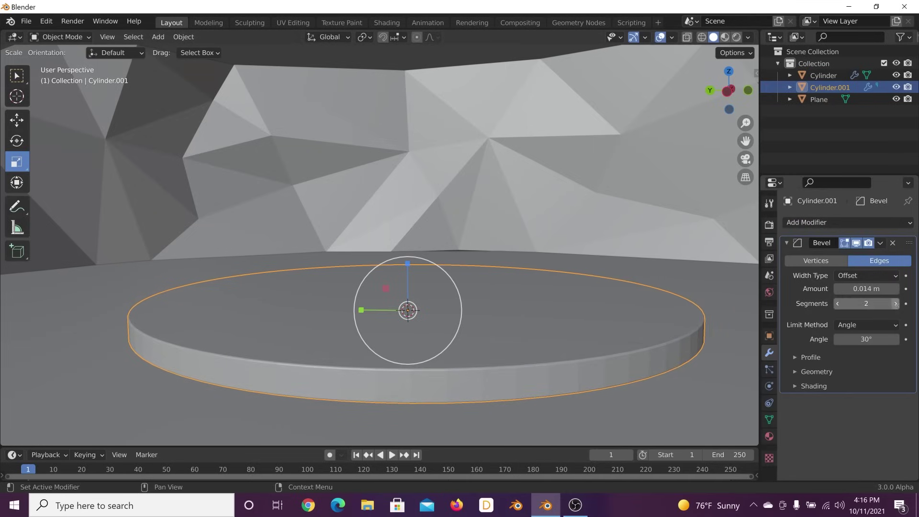
{"action": "left_click", "coordinate": [895, 303]}
{"action": "left_click", "coordinate": [895, 303]}
{"action": "right_click", "coordinate": [671, 266]}
{"action": "left_click", "coordinate": [670, 266]}
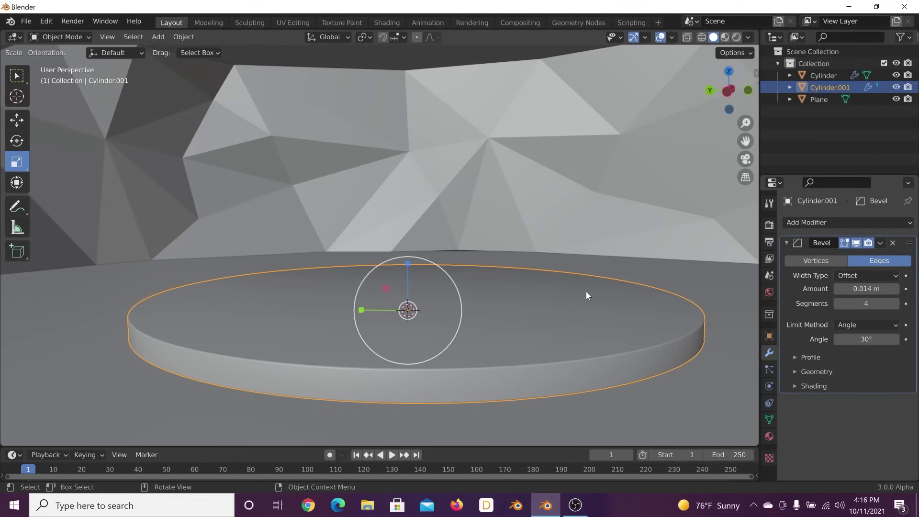
Duplicate the round platform in place and raise the copy above the original along Z.
{"action": "key", "text": "shift+d"}
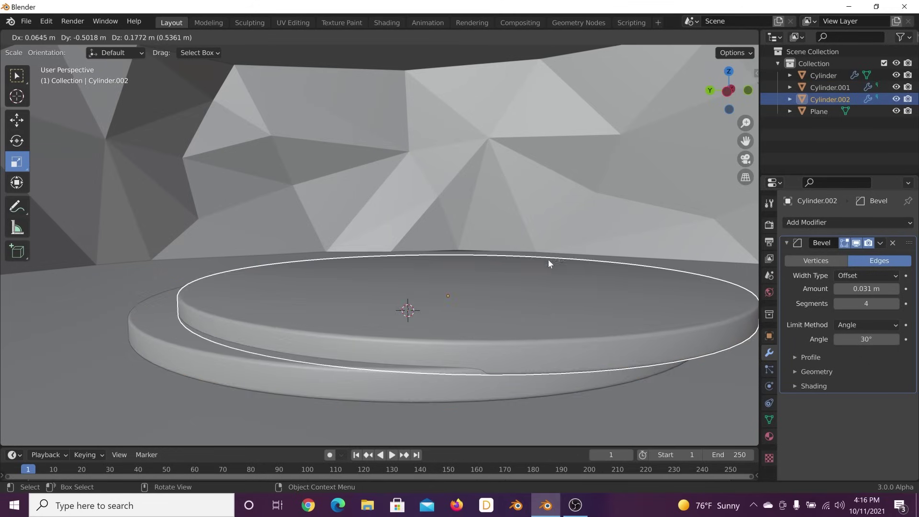
{"action": "right_click", "coordinate": [557, 258]}
{"action": "scroll", "coordinate": [460, 279], "scroll_direction": "up", "scroll_amount": 2}
{"action": "scroll", "coordinate": [456, 275], "scroll_direction": "down", "scroll_amount": 4}
{"action": "left_click", "coordinate": [22, 127]}
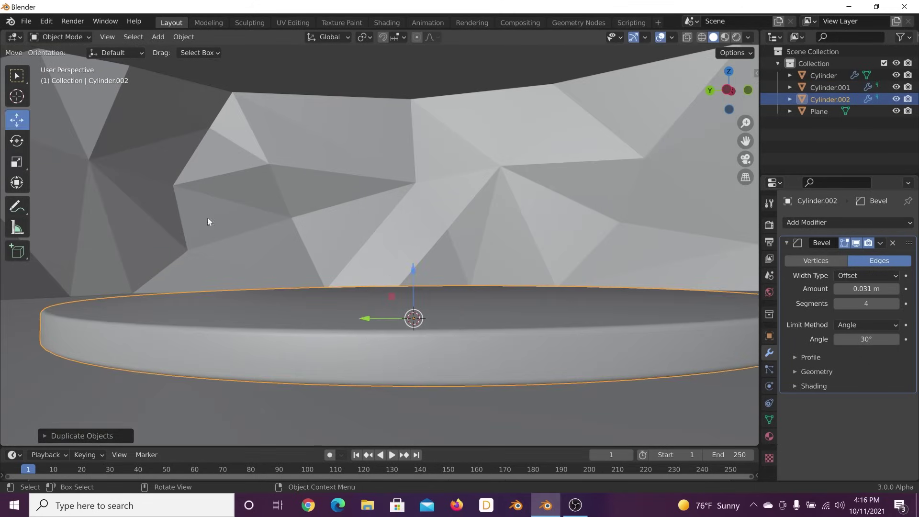
{"action": "left_click_drag", "start_coordinate": [415, 268], "coordinate": [418, 241]}
Scale the upper disc to about 0.85 and lower it onto the base platform.
{"action": "key", "text": "s"}
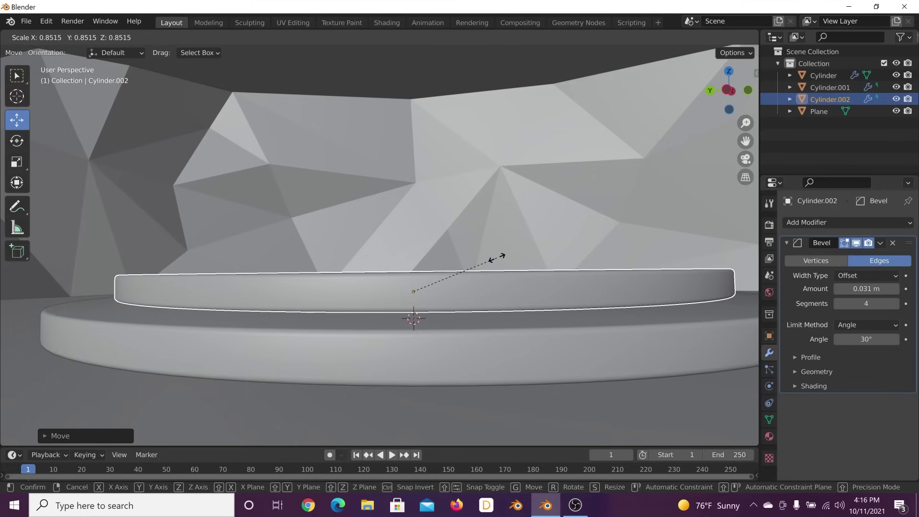
{"action": "left_click", "coordinate": [497, 257]}
{"action": "left_click_drag", "start_coordinate": [415, 241], "coordinate": [418, 246]}
{"action": "mouse_move", "coordinate": [424, 258]}
{"action": "middle_mouse_down"}
{"action": "mouse_move", "coordinate": [422, 300]}
{"action": "mouse_move", "coordinate": [426, 276]}
{"action": "middle_mouse_up"}
{"action": "scroll", "coordinate": [423, 300], "scroll_direction": "down", "scroll_amount": 5}
{"action": "scroll", "coordinate": [426, 282], "scroll_direction": "up", "scroll_amount": 5}
Stretch the upper disc along Z to make it slightly thicker.
{"action": "left_click", "coordinate": [17, 162]}
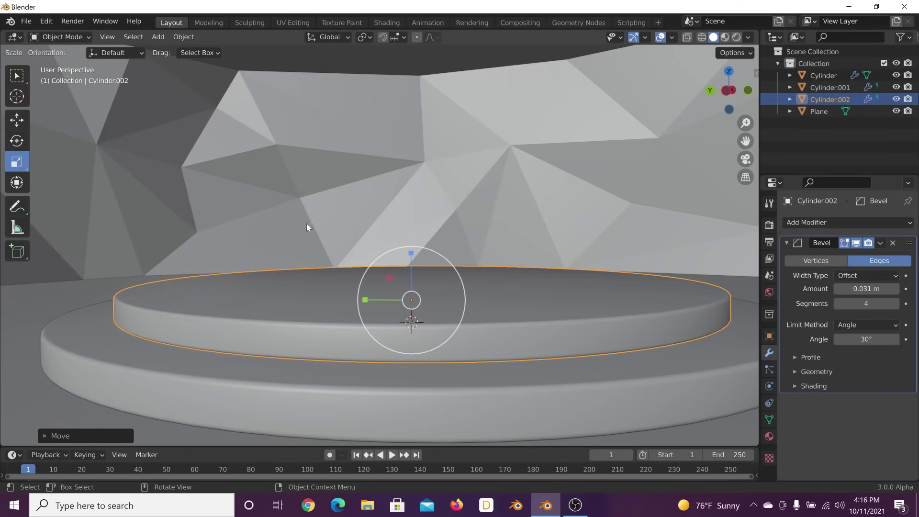
{"action": "left_click_drag", "start_coordinate": [414, 255], "coordinate": [415, 243]}
{"action": "scroll", "coordinate": [420, 259], "scroll_direction": "down", "scroll_amount": 6}
{"action": "middle_click_drag", "start_coordinate": [420, 244], "coordinate": [424, 258]}
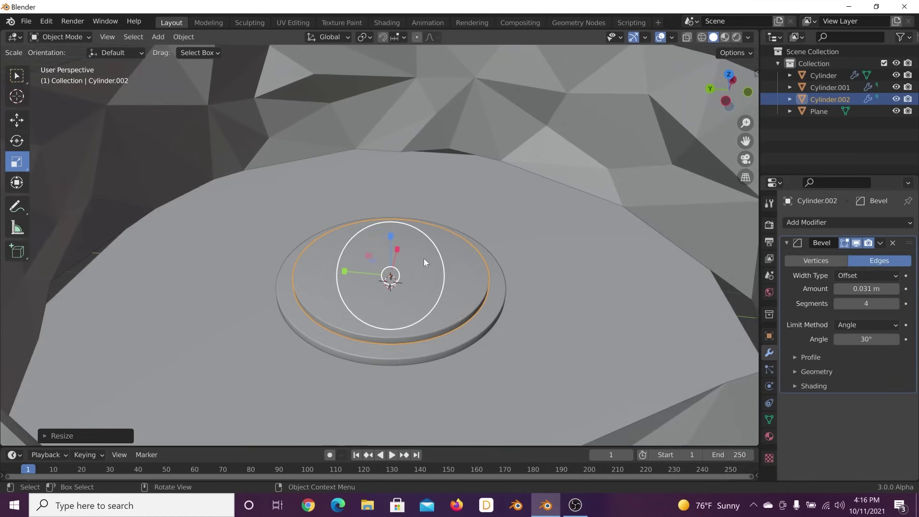
{"action": "scroll", "coordinate": [423, 260], "scroll_direction": "up", "scroll_amount": 1}
Append the helmet collection from HELMIY.blend on the Desktop.
{"action": "left_click", "coordinate": [26, 21]}
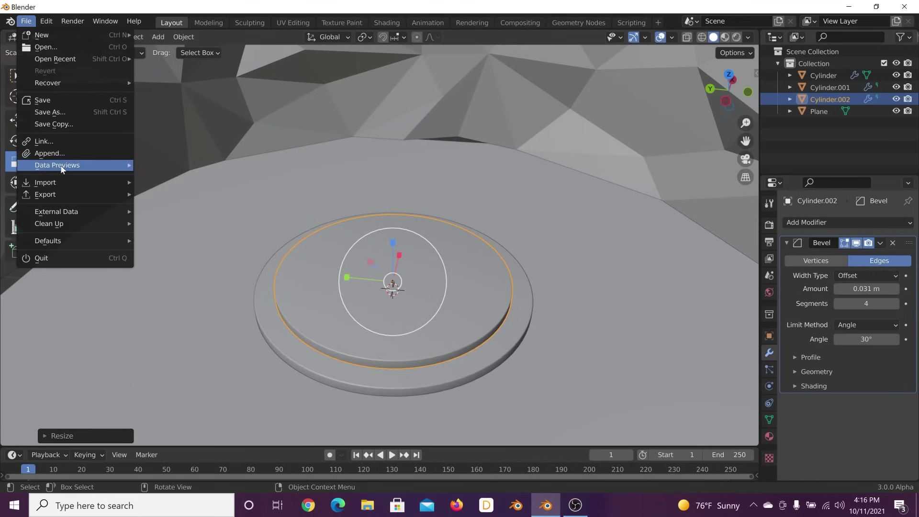
{"action": "left_click", "coordinate": [61, 154]}
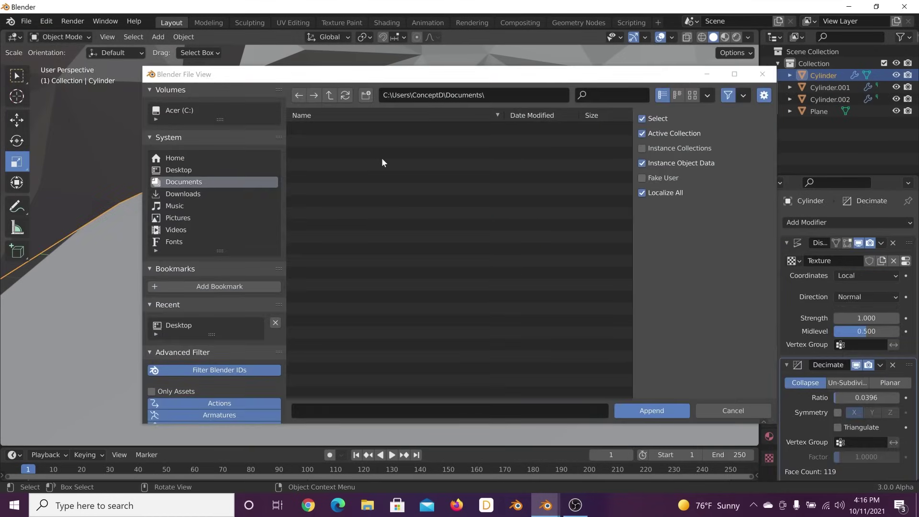
{"action": "left_click", "coordinate": [178, 169]}
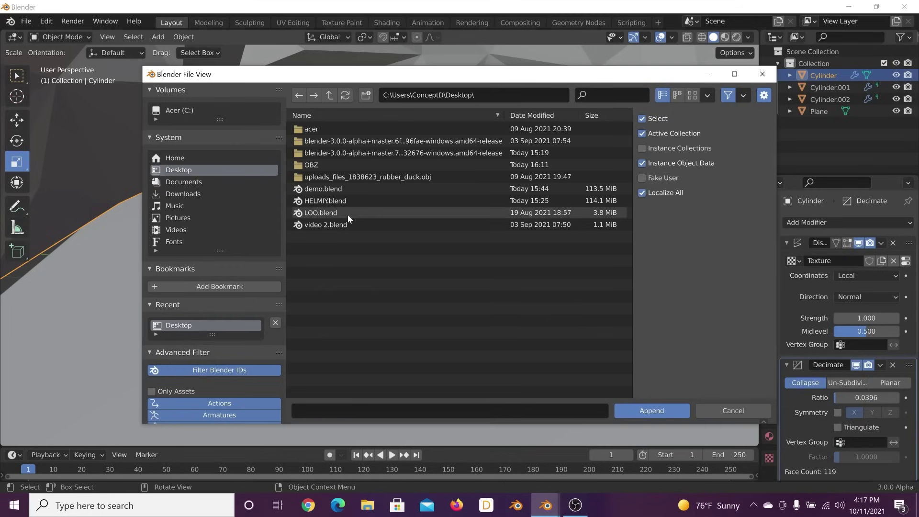
{"action": "double_click", "coordinate": [326, 201]}
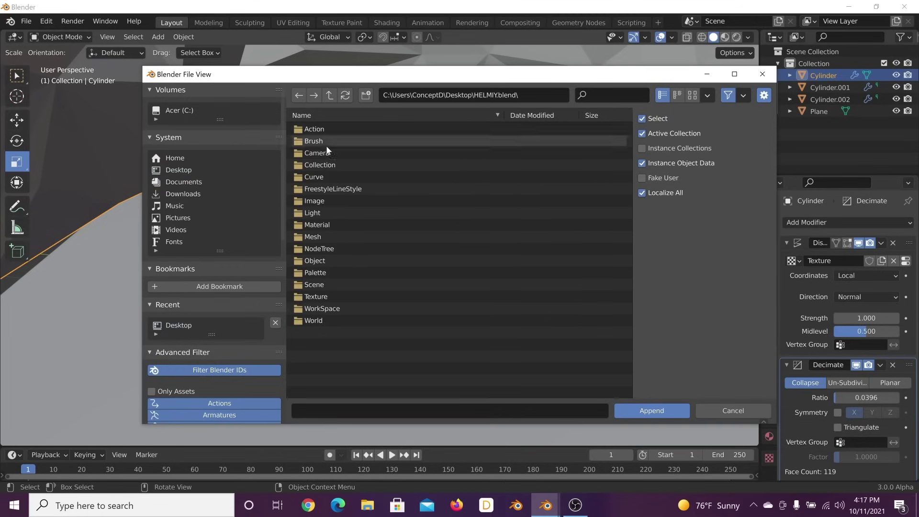
{"action": "left_click", "coordinate": [329, 165]}
{"action": "double_click", "coordinate": [329, 165]}
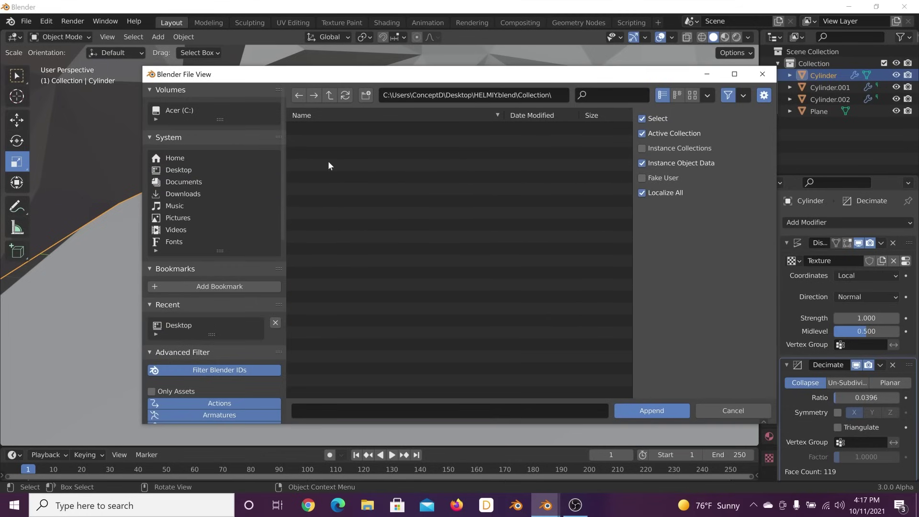
{"action": "double_click", "coordinate": [329, 144]}
Delete the large area light that came with the appended helmet collection.
{"action": "middle_click_drag", "start_coordinate": [415, 245], "coordinate": [428, 230]}
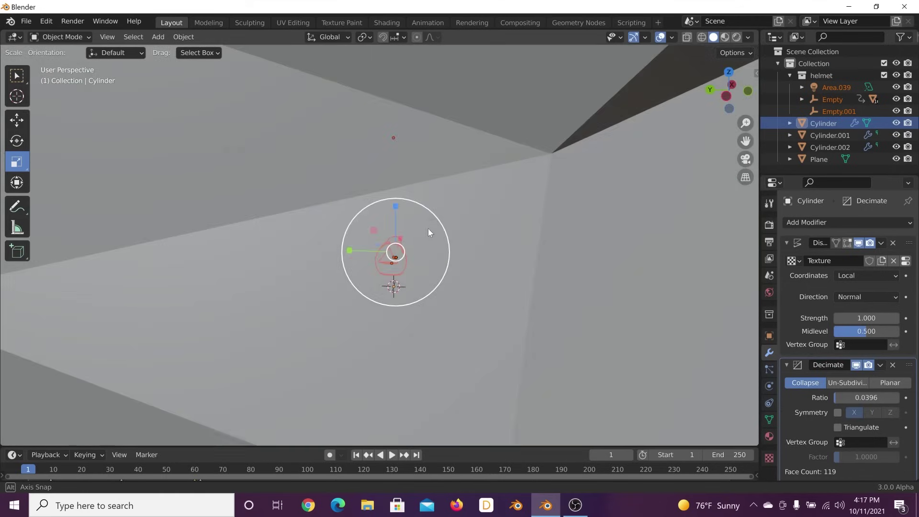
{"action": "scroll", "coordinate": [428, 230], "scroll_direction": "down", "scroll_amount": 6}
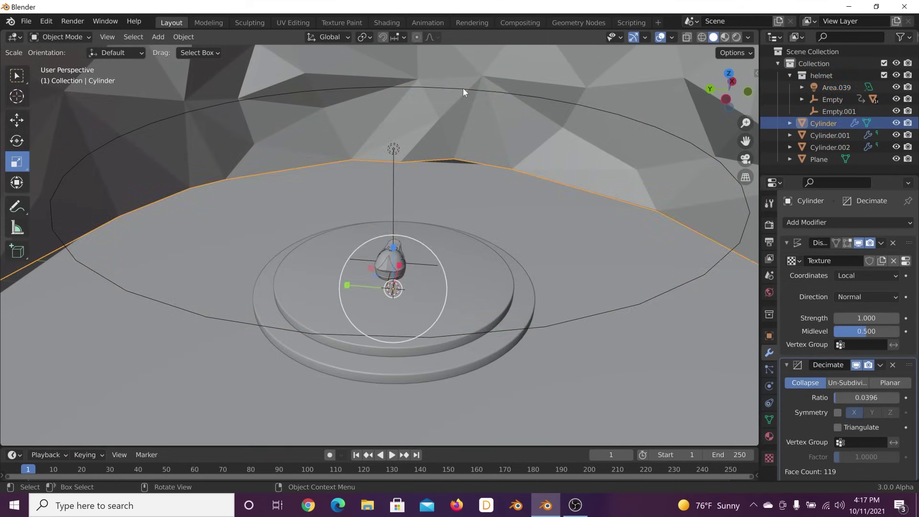
{"action": "left_click", "coordinate": [463, 88]}
{"action": "key", "text": "Delete"}
Inspect the helmet above the round platform up close.
{"action": "key", "text": "grave"}
{"action": "left_click", "coordinate": [343, 142]}
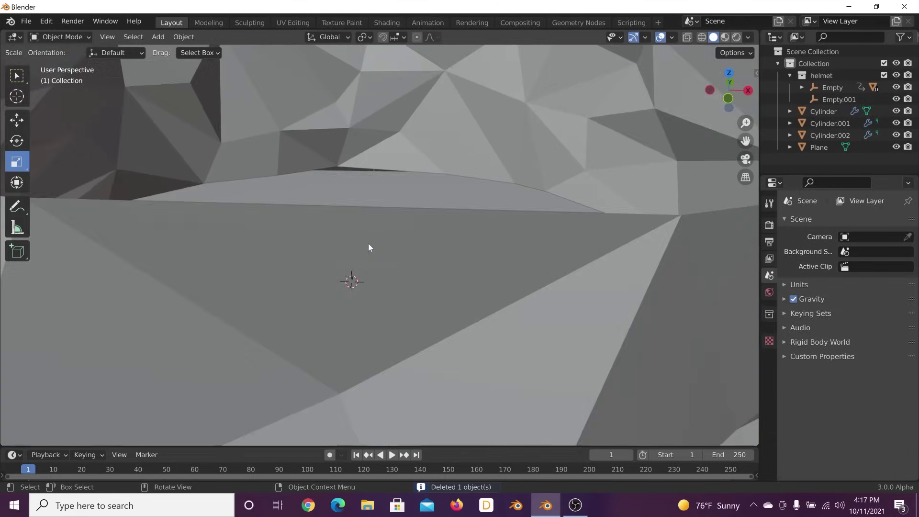
{"action": "scroll", "coordinate": [369, 253], "scroll_direction": "up", "scroll_amount": 5}
{"action": "middle_click_drag", "start_coordinate": [368, 253], "coordinate": [307, 275]}
{"action": "scroll", "coordinate": [262, 264], "scroll_direction": "up", "scroll_amount": 4}
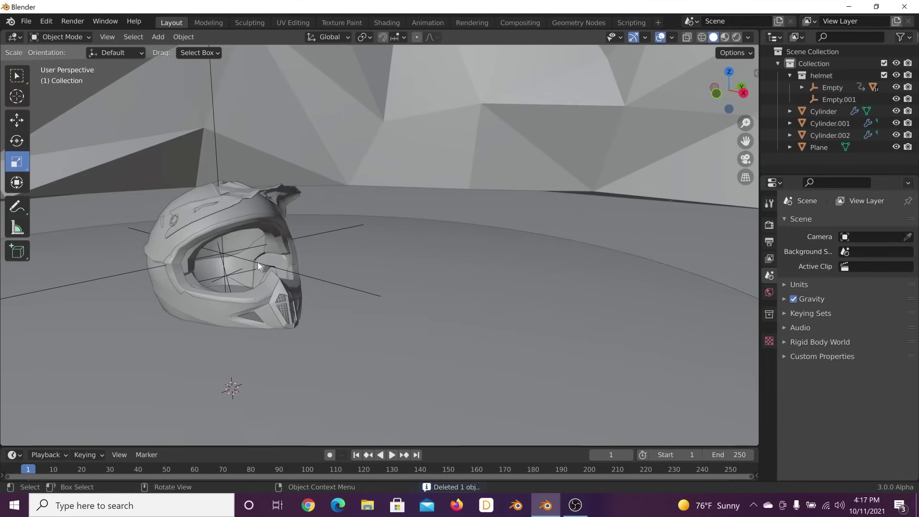
Raise the helmet's parent empty along Z to about 1.0 m, above the round platform.
{"action": "left_click", "coordinate": [234, 274]}
{"action": "middle_click_drag", "start_coordinate": [234, 274], "coordinate": [276, 283]}
{"action": "scroll", "coordinate": [334, 281], "scroll_direction": "down", "scroll_amount": 4}
{"action": "scroll", "coordinate": [276, 283], "scroll_direction": "up", "scroll_amount": 4}
{"action": "middle_click_drag", "start_coordinate": [214, 251], "coordinate": [296, 244], "text": "shift"}
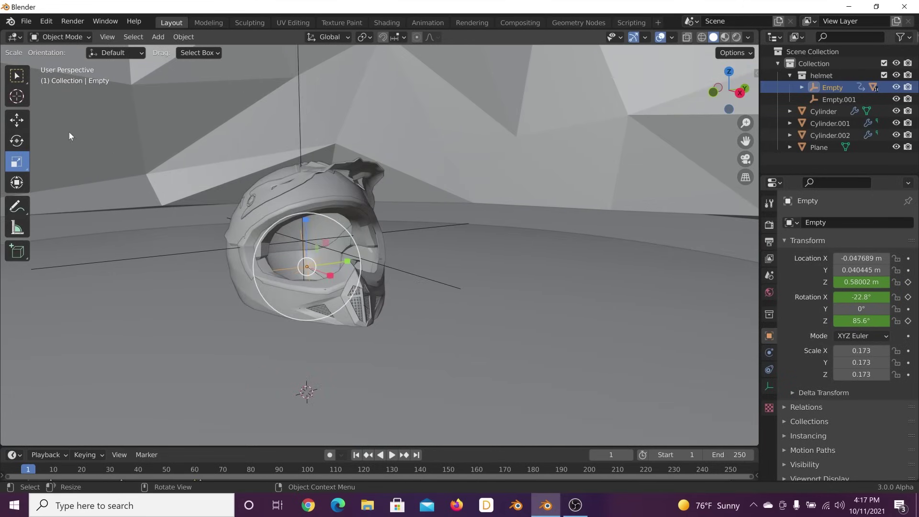
{"action": "left_click", "coordinate": [26, 120]}
{"action": "scroll", "coordinate": [258, 201], "scroll_direction": "down", "scroll_amount": 2}
{"action": "left_click_drag", "start_coordinate": [325, 216], "coordinate": [348, 187]}
{"action": "scroll", "coordinate": [356, 205], "scroll_direction": "down", "scroll_amount": 3}
Scale the helmet's parent empty up uniformly to about 0.541.
{"action": "key", "text": "s"}
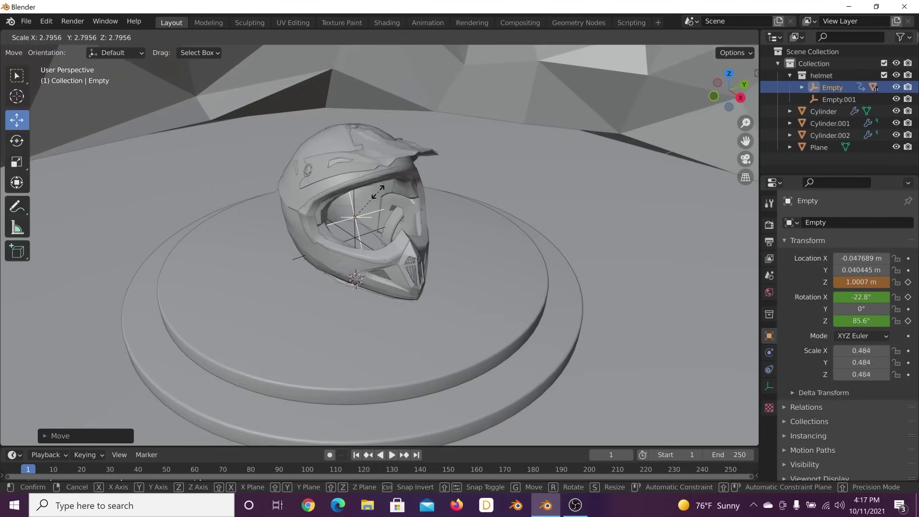
{"action": "left_click", "coordinate": [244, 257]}
{"action": "middle_click_drag", "start_coordinate": [244, 258], "coordinate": [343, 211]}
Seat the helmet centrally on the platform by moving its parent empty to about X -0.30 m and Z 1.09 m.
{"action": "key", "text": "grave"}
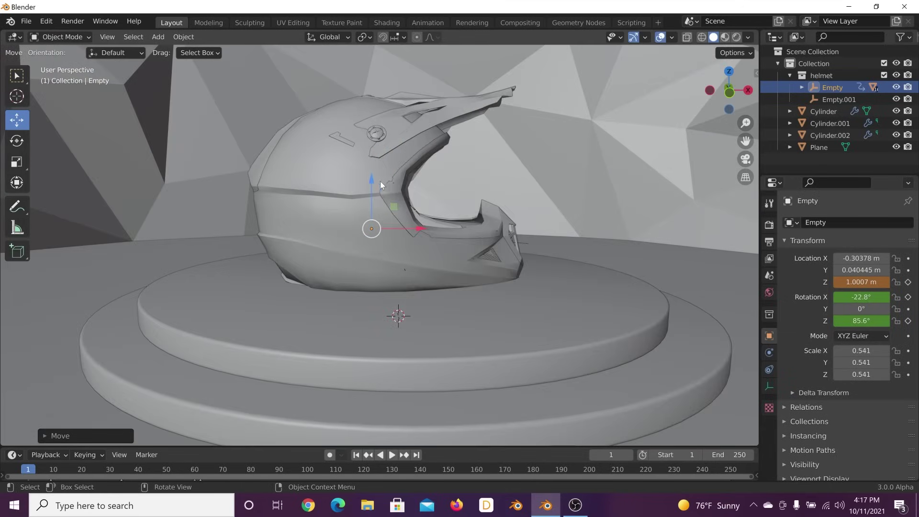
{"action": "left_click_drag", "start_coordinate": [371, 178], "coordinate": [373, 170]}
{"action": "middle_click_drag", "start_coordinate": [417, 210], "coordinate": [416, 199]}
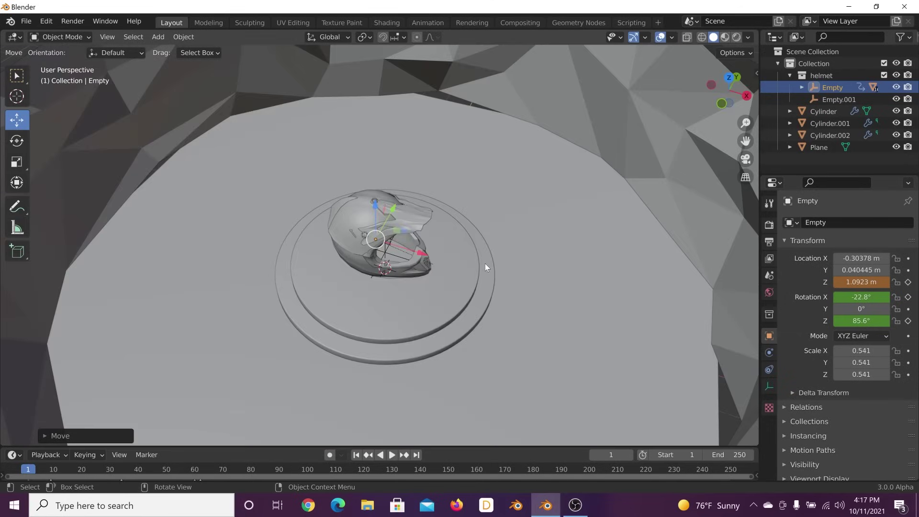
{"action": "middle_click_drag", "start_coordinate": [484, 264], "coordinate": [401, 261]}
{"action": "scroll", "coordinate": [449, 200], "scroll_direction": "up", "scroll_amount": 3}
{"action": "middle_click_drag", "start_coordinate": [478, 216], "coordinate": [469, 231]}
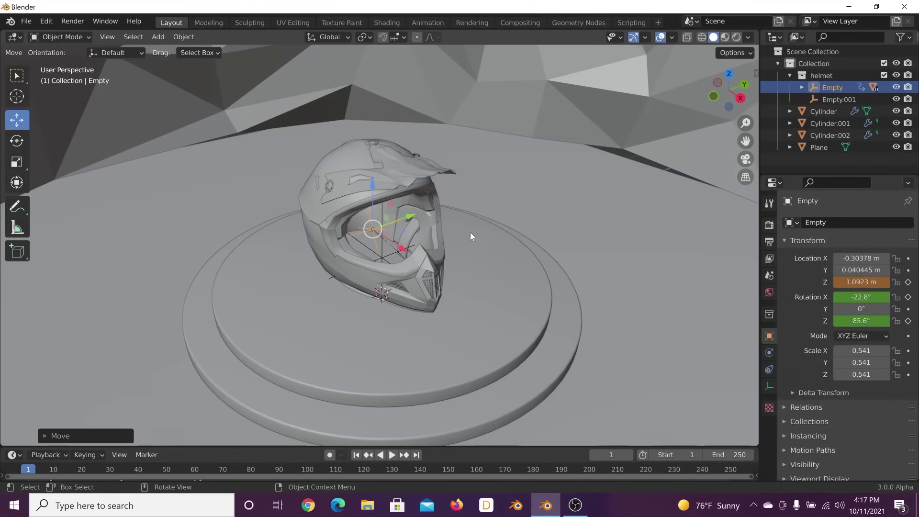
Delete the extra empty, Empty.001, that came with the appended helmet collection.
{"action": "left_click", "coordinate": [390, 252]}
{"action": "left_click", "coordinate": [389, 252]}
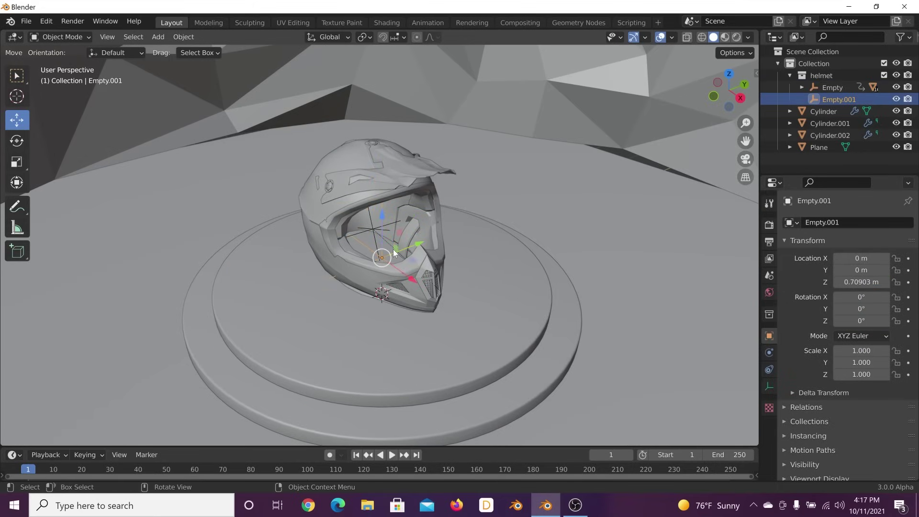
{"action": "key", "text": "g"}
{"action": "key", "text": "Escape"}
{"action": "key", "text": "g"}
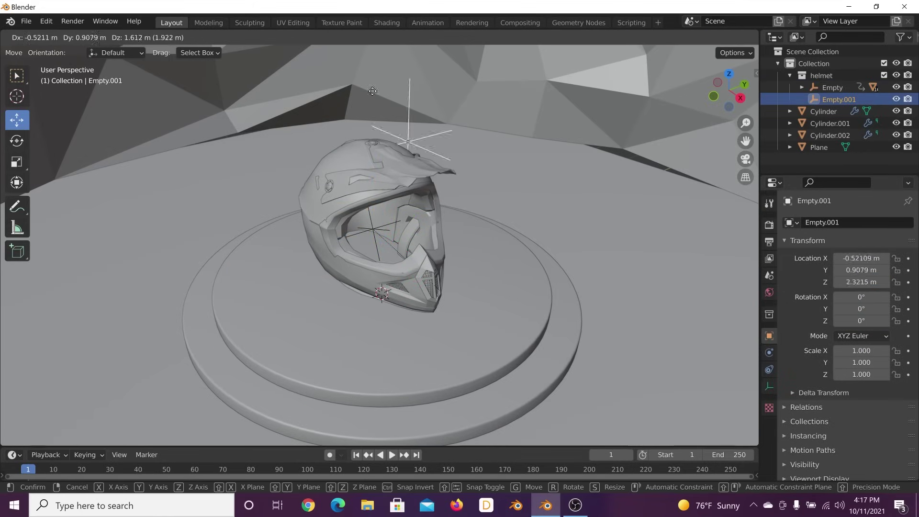
{"action": "key", "text": "Escape"}
{"action": "middle_click_drag", "start_coordinate": [425, 219], "coordinate": [391, 210]}
{"action": "left_click_drag", "start_coordinate": [388, 213], "coordinate": [397, 66]}
{"action": "key", "text": "Delete"}
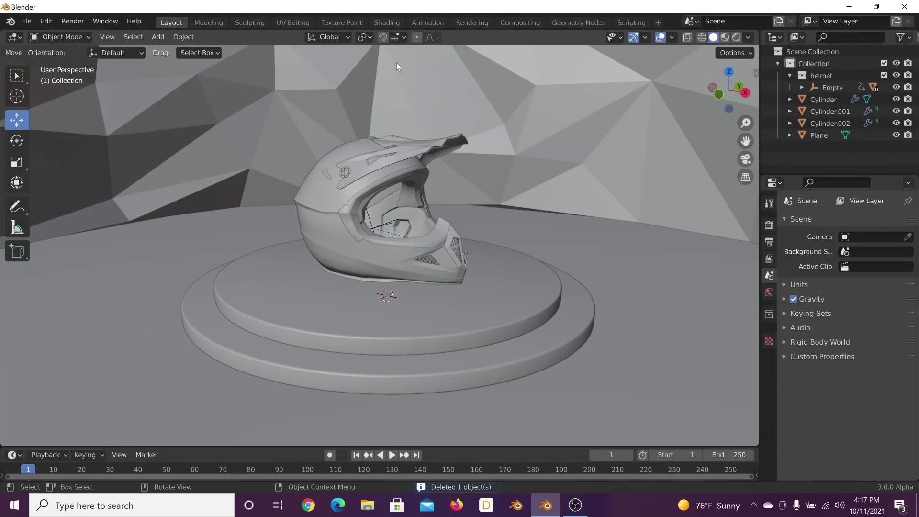
Add a camera to the scene at the 3D cursor.
{"action": "key", "text": "shift+a"}
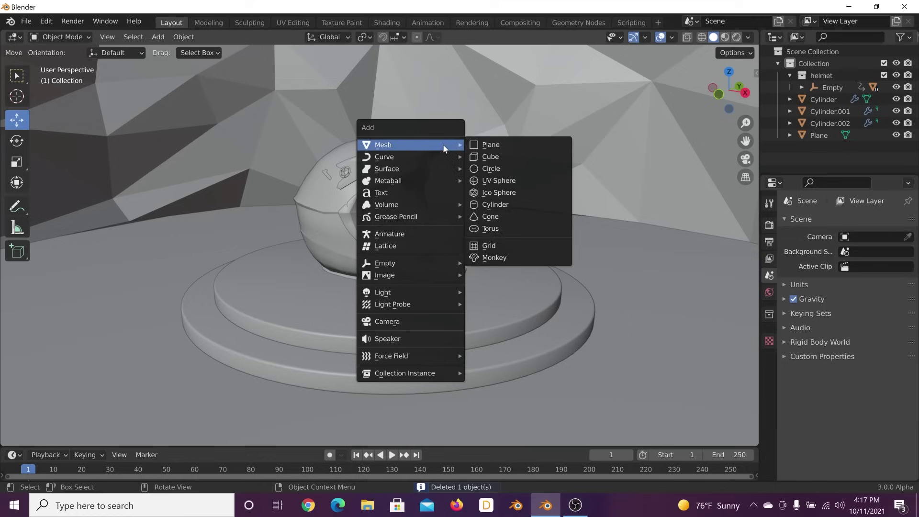
{"action": "left_click", "coordinate": [405, 322]}
Add a Bezier circle curve and set its preview and render resolution to 64.
{"action": "key", "text": "shift+a"}
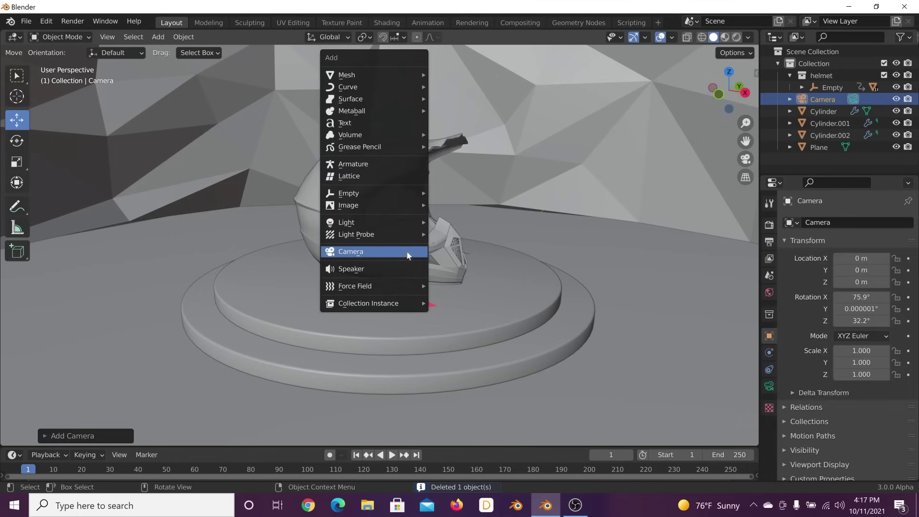
{"action": "mouse_move", "coordinate": [369, 88]}
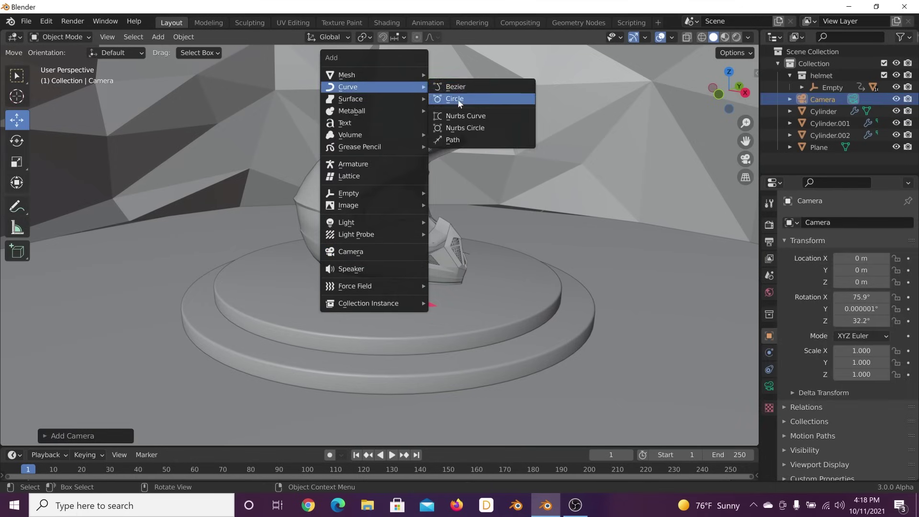
{"action": "left_click", "coordinate": [457, 99]}
{"action": "left_click", "coordinate": [769, 403]}
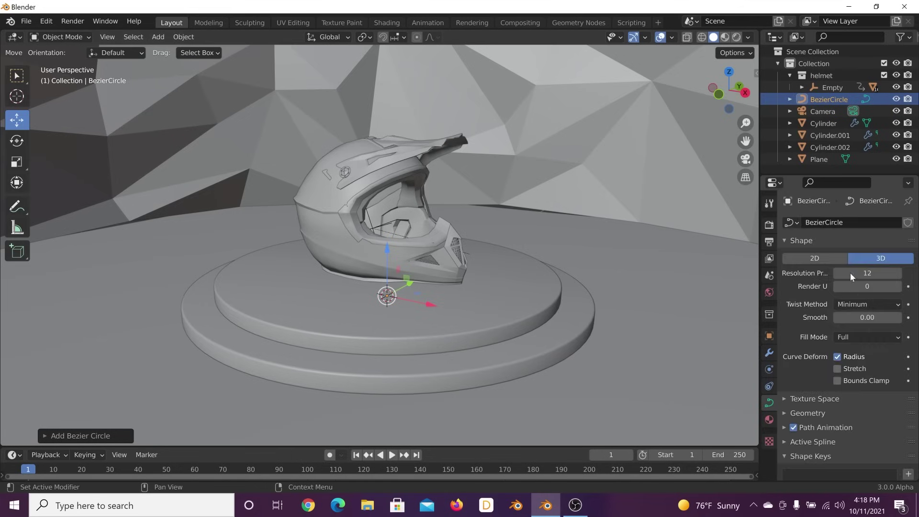
{"action": "left_click_drag", "start_coordinate": [866, 287], "coordinate": [905, 286]}
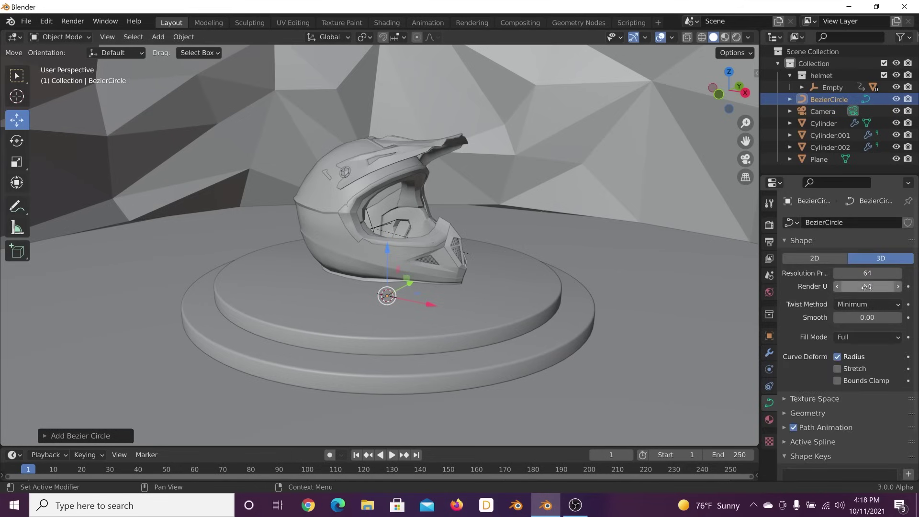
Add a Follow Path constraint to the camera with the BezierCircle as its target.
{"action": "left_click", "coordinate": [822, 111]}
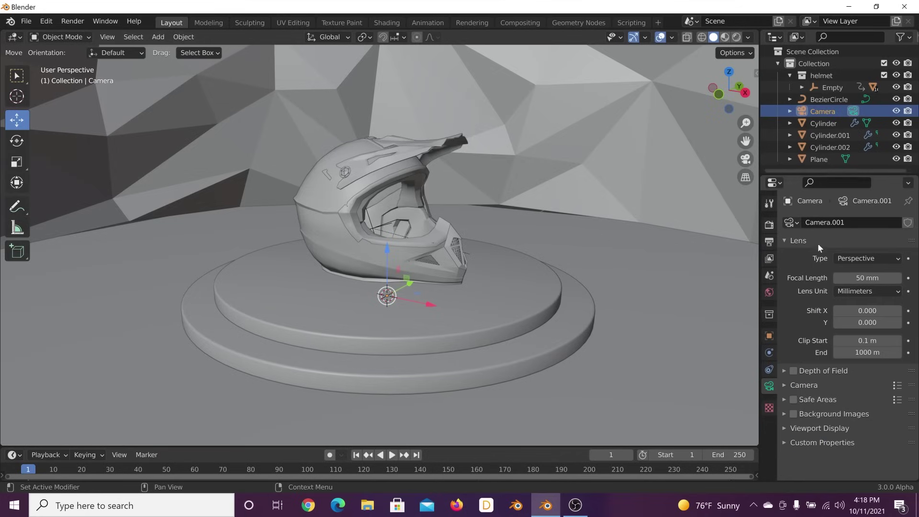
{"action": "left_click", "coordinate": [769, 368]}
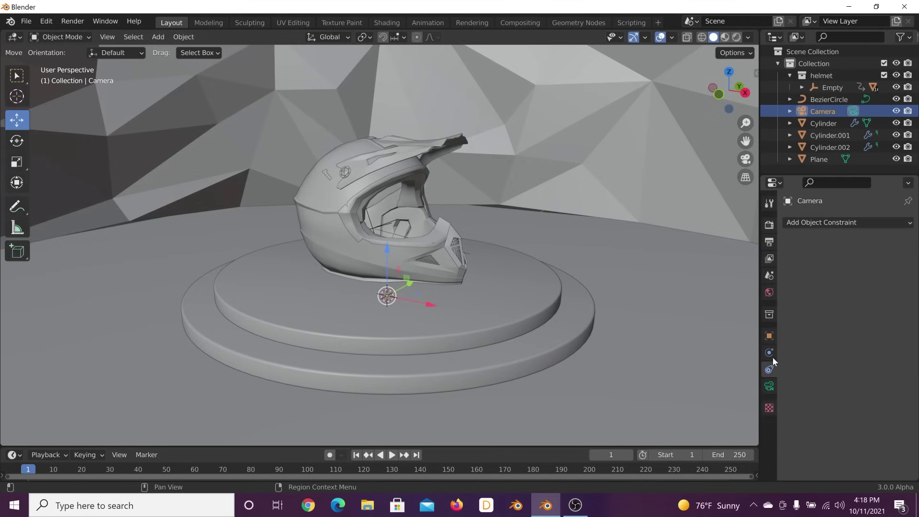
{"action": "left_click", "coordinate": [840, 220]}
{"action": "left_click", "coordinate": [879, 309]}
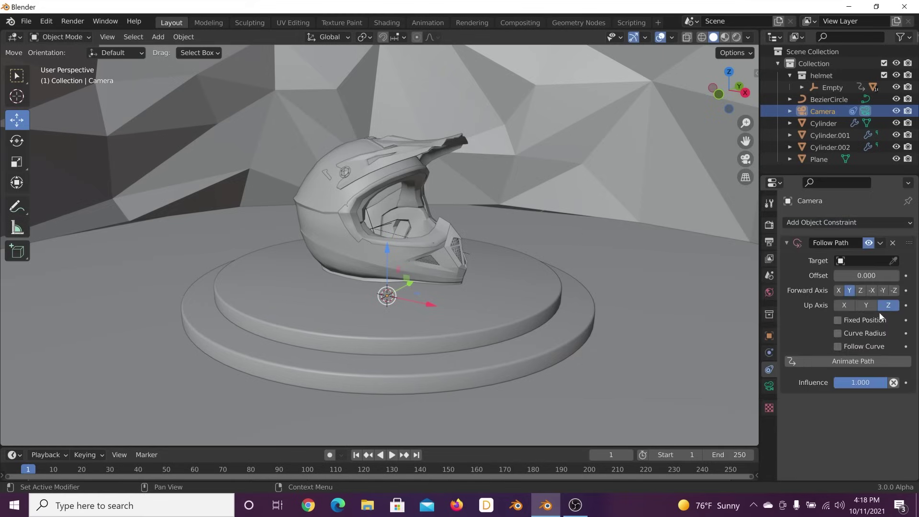
{"action": "left_click", "coordinate": [852, 267]}
{"action": "left_click", "coordinate": [832, 279]}
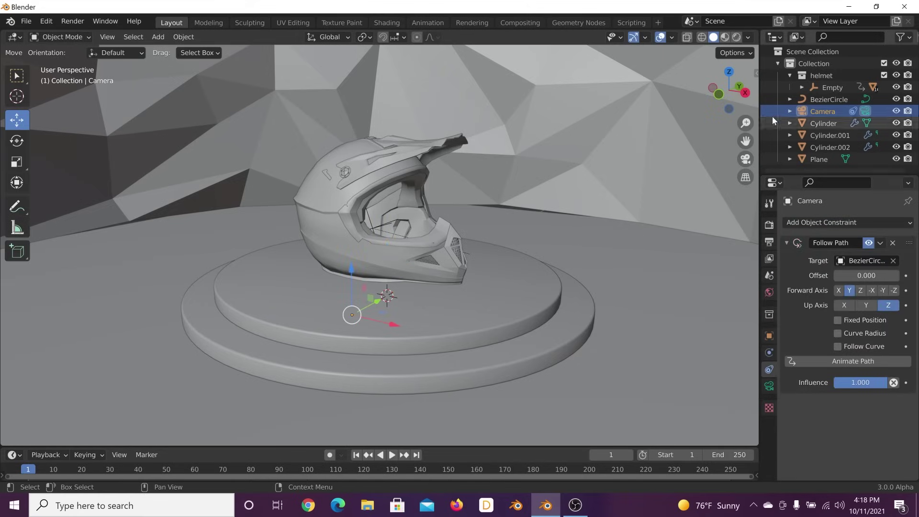
Enlarge the Bezier circle well beyond the round platform and raise it along Z to the helmet's upper part.
{"action": "left_click", "coordinate": [829, 101]}
{"action": "key", "text": "s"}
{"action": "left_click", "coordinate": [211, 260]}
{"action": "key", "text": "s"}
{"action": "left_click", "coordinate": [532, 255]}
{"action": "middle_click_drag", "start_coordinate": [532, 254], "coordinate": [447, 283]}
{"action": "scroll", "coordinate": [435, 275], "scroll_direction": "down", "scroll_amount": 5}
{"action": "scroll", "coordinate": [407, 254], "scroll_direction": "up", "scroll_amount": 2}
{"action": "left_click_drag", "start_coordinate": [377, 226], "coordinate": [381, 185]}
{"action": "middle_click_drag", "start_coordinate": [430, 225], "coordinate": [441, 241]}
{"action": "scroll", "coordinate": [432, 264], "scroll_direction": "up", "scroll_amount": 1}
{"action": "key", "text": "s"}
{"action": "left_click", "coordinate": [458, 254]}
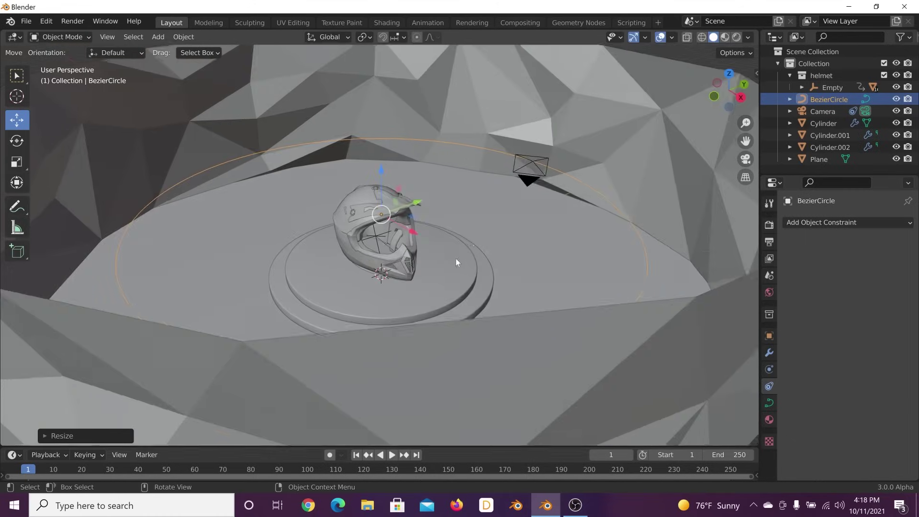
Add a plain-axes empty, raise it along Z to the middle of the helmet and enlarge it.
{"action": "scroll", "coordinate": [363, 228], "scroll_direction": "up", "scroll_amount": 3}
{"action": "middle_click_drag", "start_coordinate": [358, 215], "coordinate": [393, 263]}
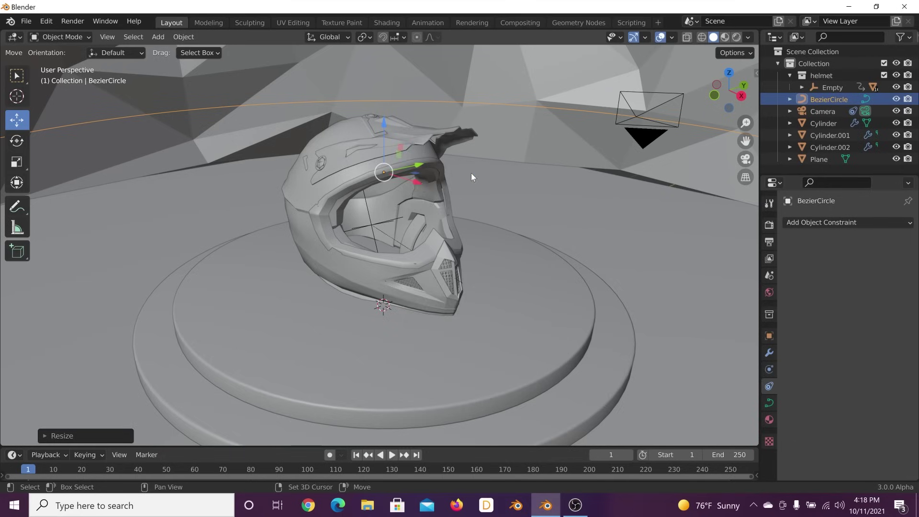
{"action": "key", "text": "shift+a"}
{"action": "mouse_move", "coordinate": [471, 173]}
{"action": "mouse_move", "coordinate": [435, 279]}
{"action": "left_click", "coordinate": [519, 279]}
{"action": "left_click_drag", "start_coordinate": [382, 261], "coordinate": [383, 172]}
{"action": "key", "text": "s"}
{"action": "left_click", "coordinate": [496, 175]}
{"action": "middle_click_drag", "start_coordinate": [496, 175], "coordinate": [506, 201]}
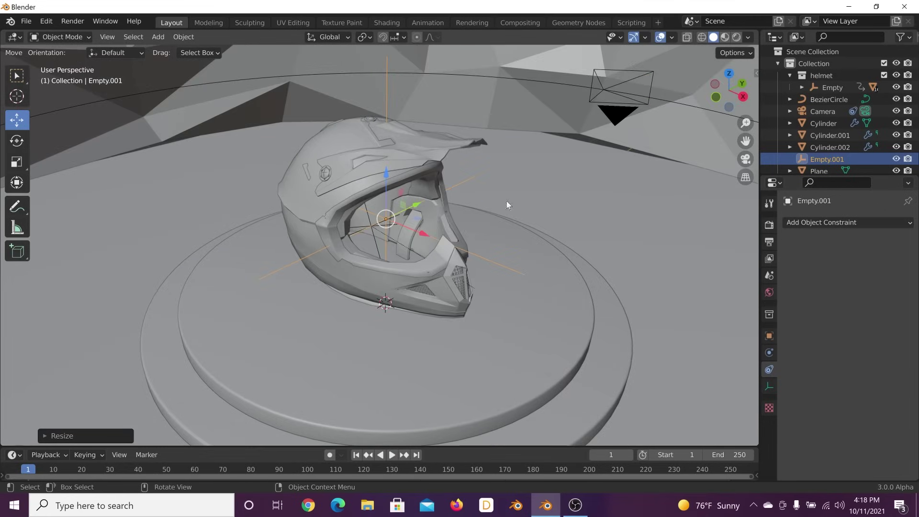
Add a Track To constraint to the camera below its Follow Path constraint.
{"action": "left_click", "coordinate": [610, 102]}
{"action": "left_click", "coordinate": [810, 222]}
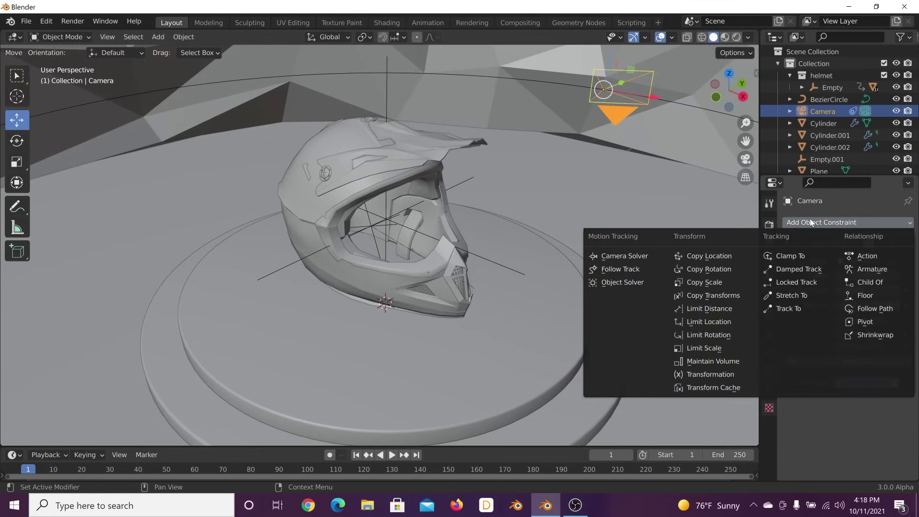
{"action": "left_click", "coordinate": [802, 309]}
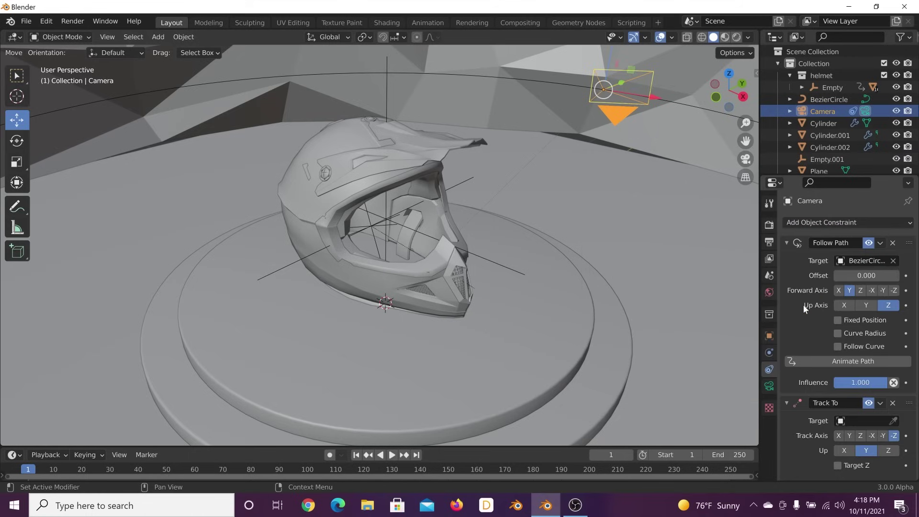
{"action": "scroll", "coordinate": [829, 345], "scroll_direction": "down", "scroll_amount": 2}
{"action": "left_click", "coordinate": [854, 366]}
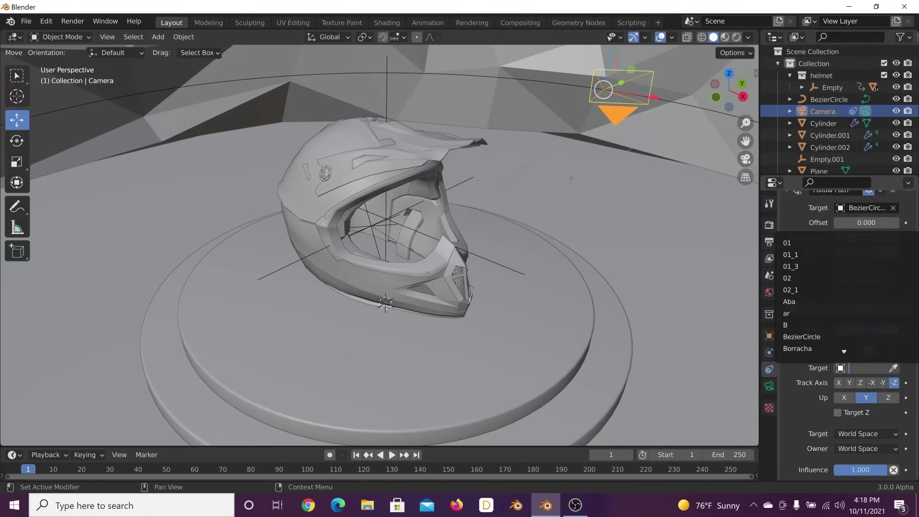
{"action": "left_click", "coordinate": [808, 119]}
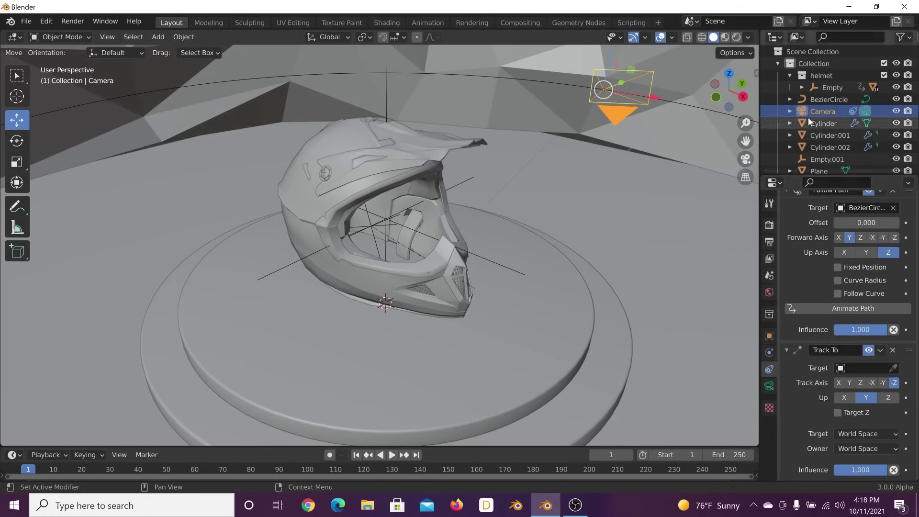
Rename the new empty in the middle of the helmet as track.
{"action": "left_click", "coordinate": [455, 186]}
{"action": "left_click", "coordinate": [457, 184]}
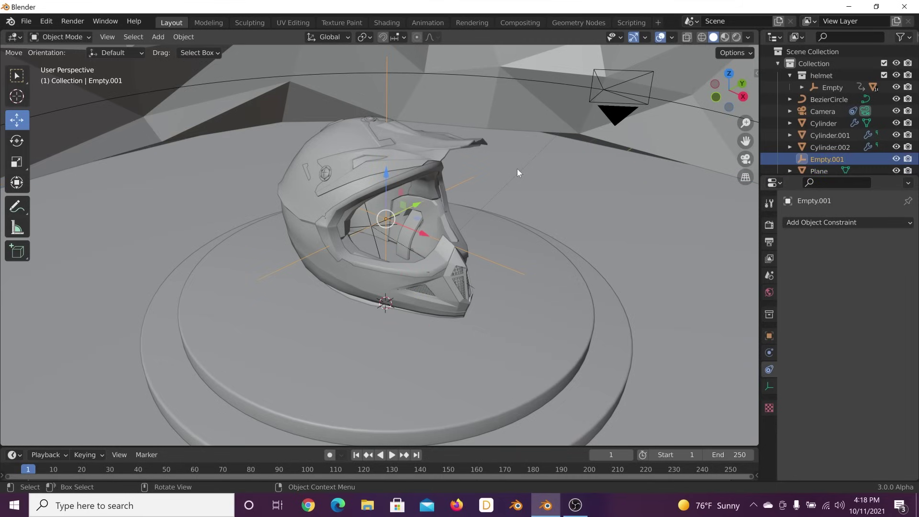
{"action": "double_click", "coordinate": [836, 160]}
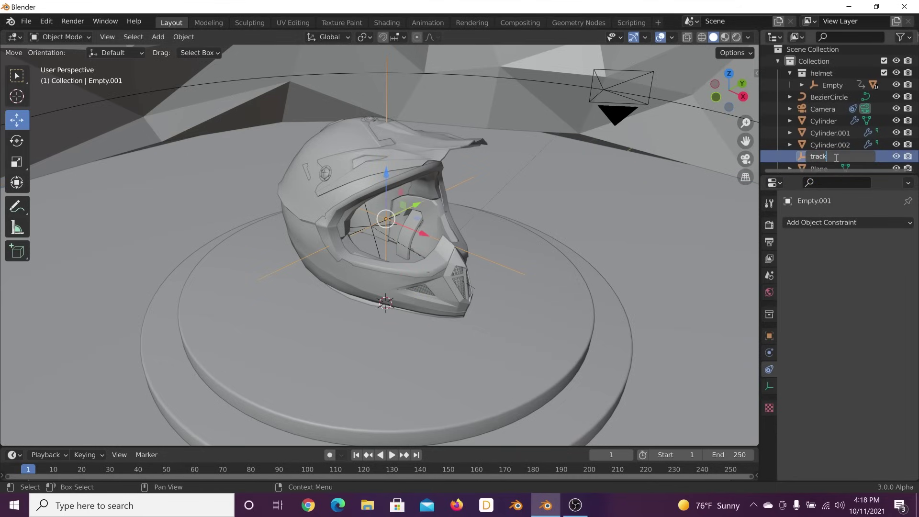
{"action": "type", "text": "track"}
{"action": "key", "text": "Return"}
{"action": "scroll", "coordinate": [835, 157], "scroll_direction": "down", "scroll_amount": 1}
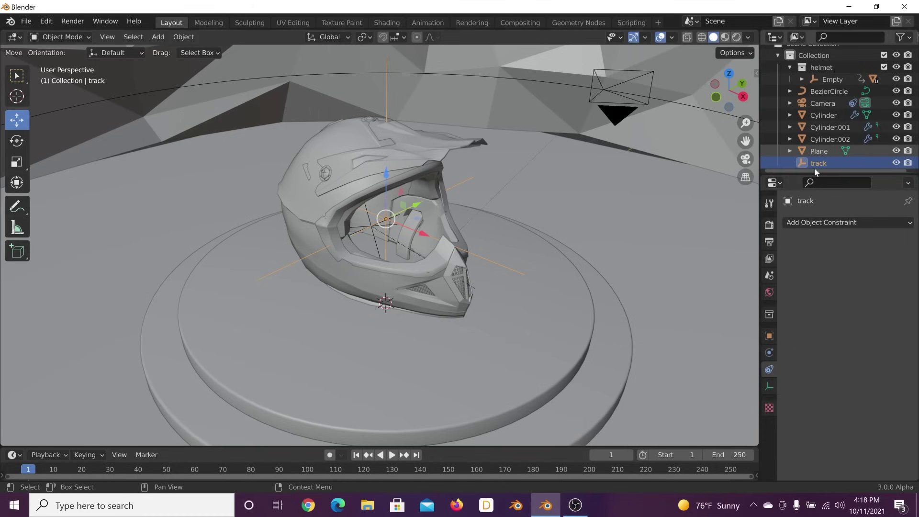
Set the camera's Track To target to the track empty.
{"action": "left_click", "coordinate": [602, 95]}
{"action": "left_click", "coordinate": [602, 95]}
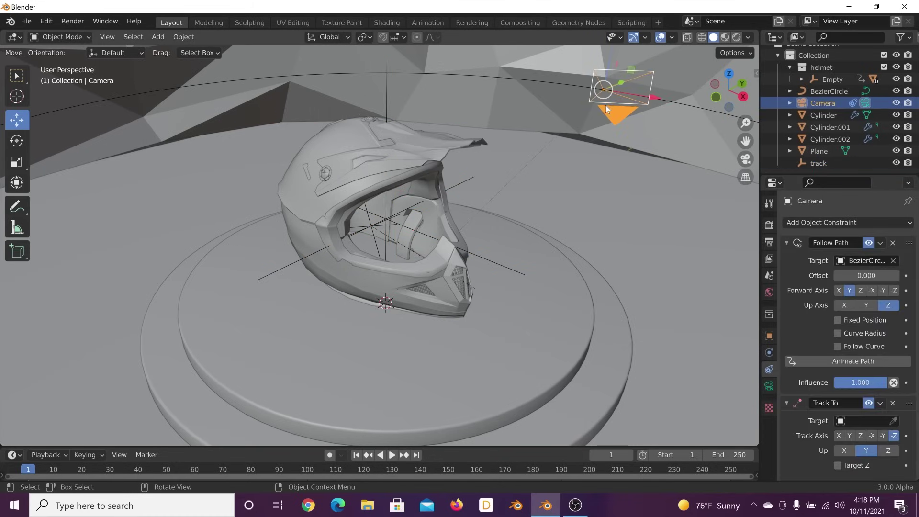
{"action": "left_click", "coordinate": [867, 421]}
{"action": "type", "text": "tr"}
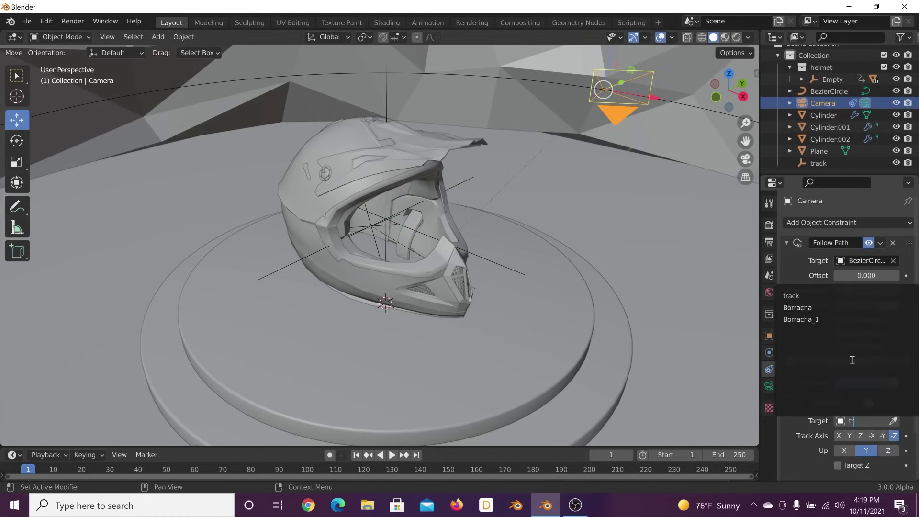
{"action": "left_click", "coordinate": [807, 300]}
Look through the camera and lower the Bezier circle path along Z for a flatter view of the helmet.
{"action": "middle_click_drag", "start_coordinate": [590, 202], "coordinate": [490, 212]}
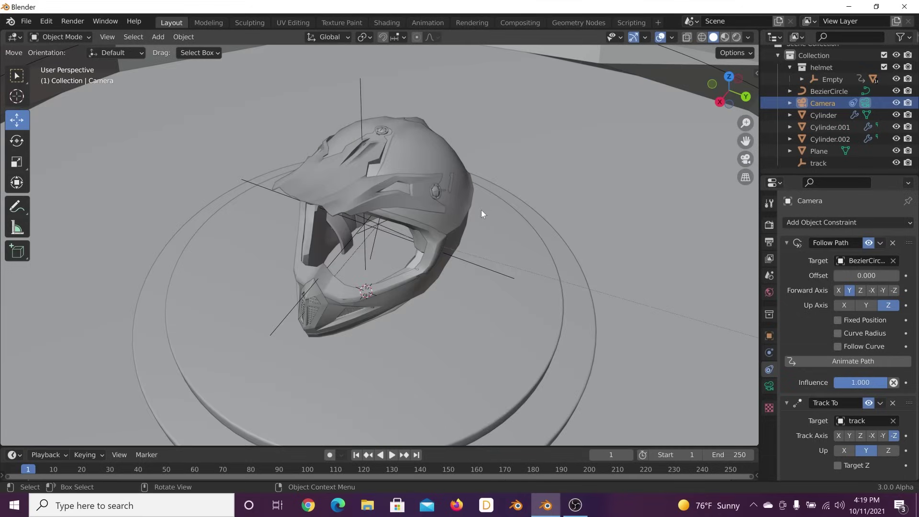
{"action": "key", "text": "KP_0"}
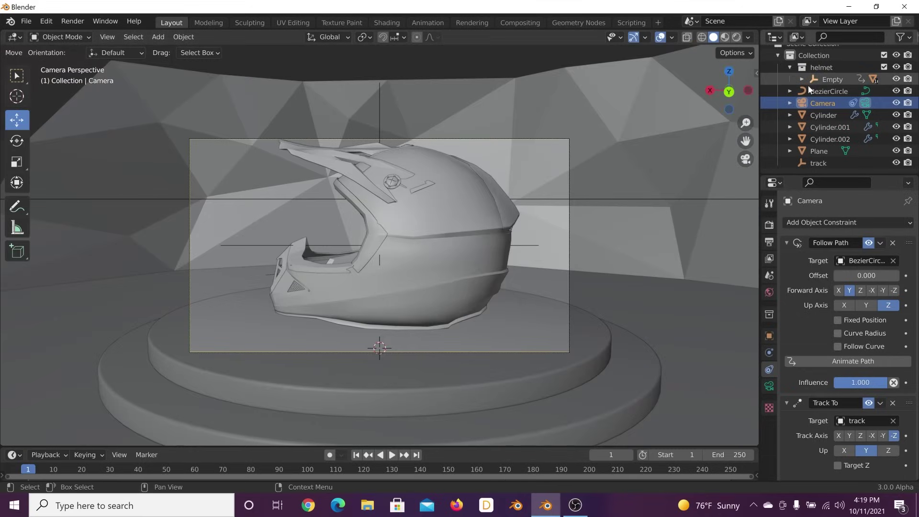
{"action": "left_click", "coordinate": [821, 90]}
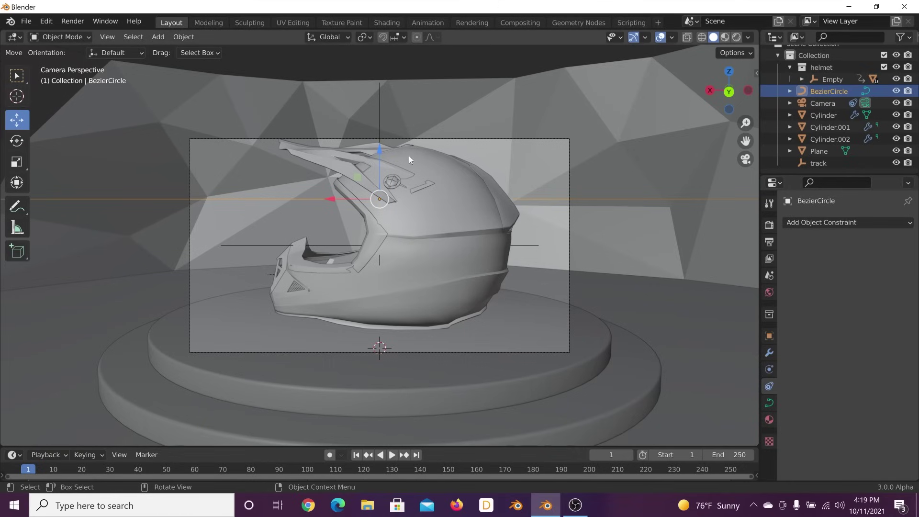
{"action": "left_click_drag", "start_coordinate": [380, 148], "coordinate": [382, 174]}
Scale up the Bezier circle path until the whole platform width fits in the camera frame.
{"action": "left_click", "coordinate": [821, 103]}
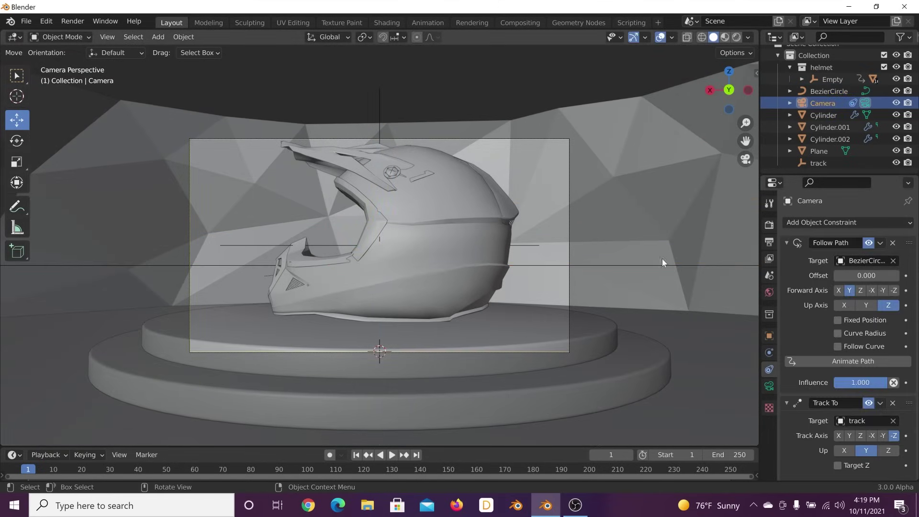
{"action": "left_click", "coordinate": [651, 265]}
{"action": "key", "text": "s"}
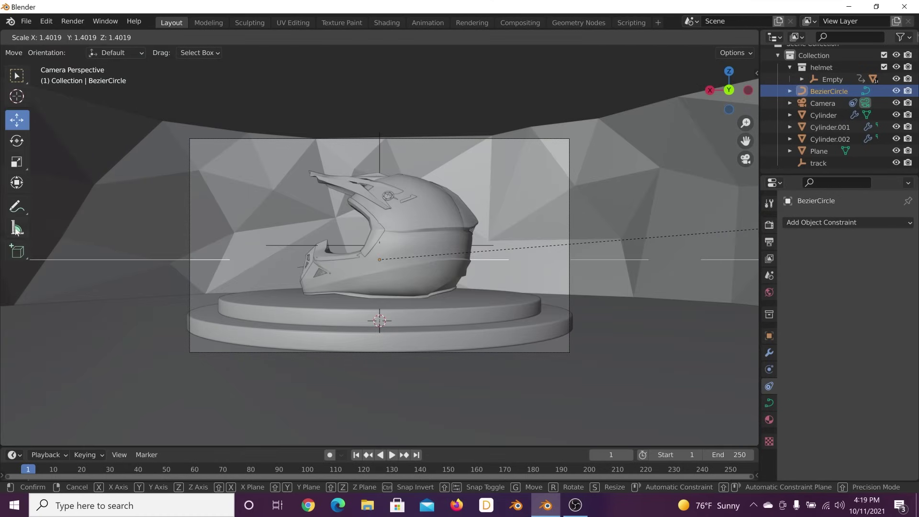
{"action": "left_click", "coordinate": [18, 231]}
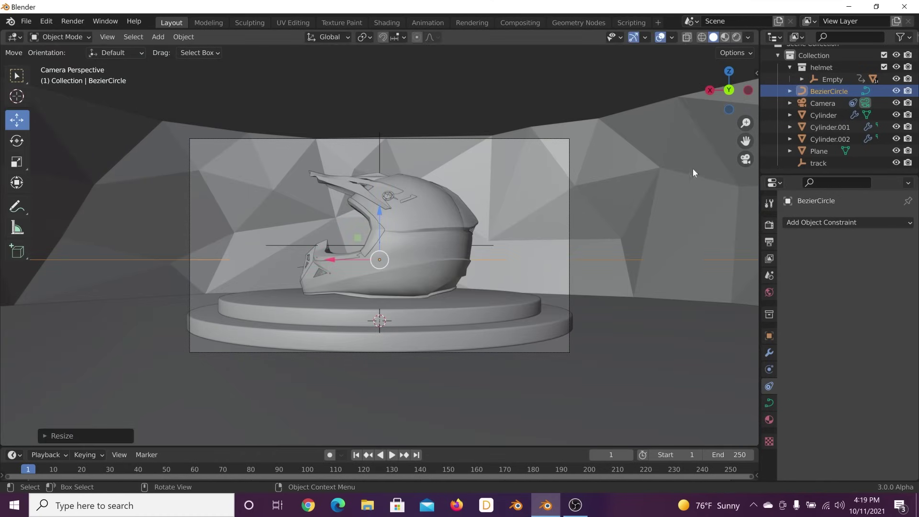
Set the camera's focal length to 37.9 mm and lower the Bezier circle path slightly along Z.
{"action": "left_click", "coordinate": [821, 103]}
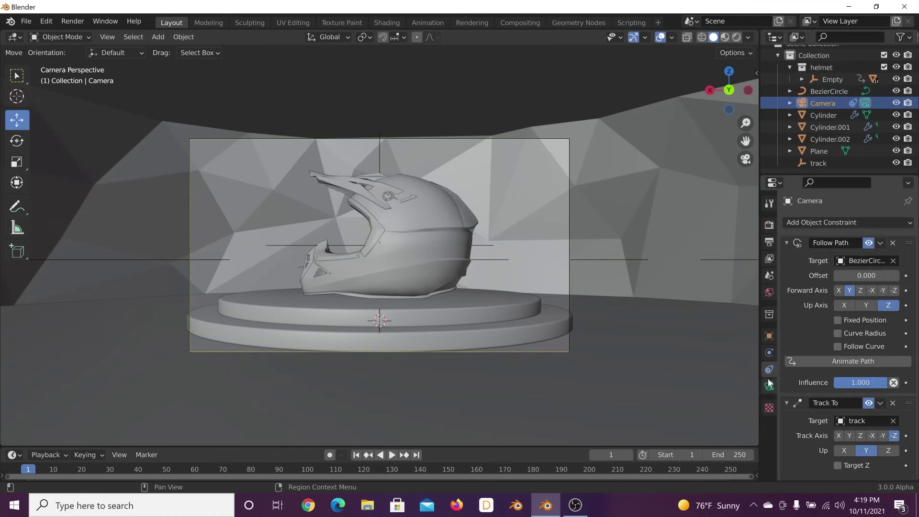
{"action": "left_click", "coordinate": [769, 385]}
{"action": "left_click_drag", "start_coordinate": [866, 277], "coordinate": [827, 277]}
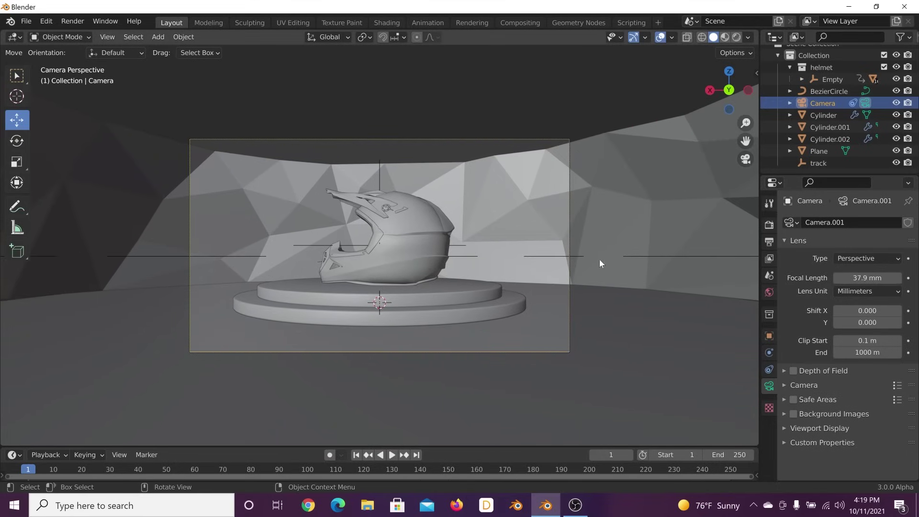
{"action": "left_click", "coordinate": [554, 257]}
{"action": "left_click_drag", "start_coordinate": [378, 208], "coordinate": [377, 224]}
Scale the low-poly wall cylinder taller along Z until it fills the camera frame behind the helmet, and apply the transform.
{"action": "left_click", "coordinate": [480, 191]}
{"action": "left_click", "coordinate": [470, 209]}
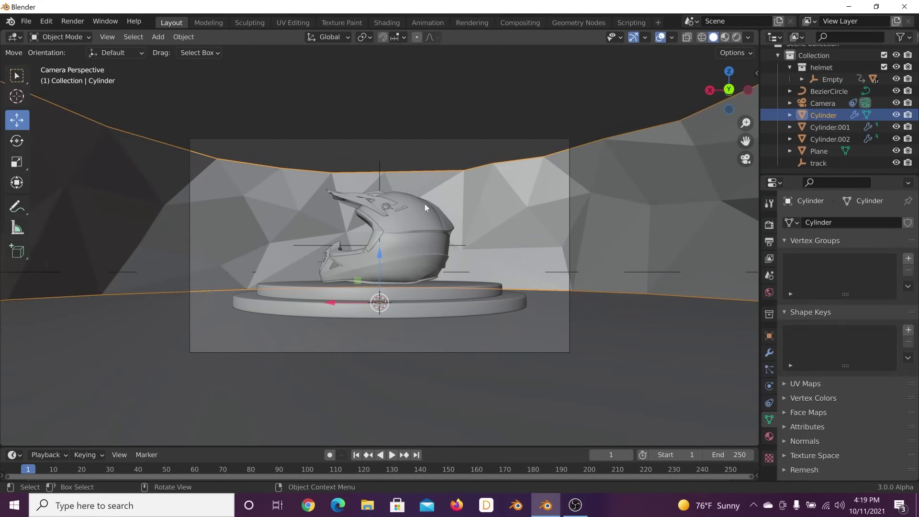
{"action": "left_click", "coordinate": [16, 164]}
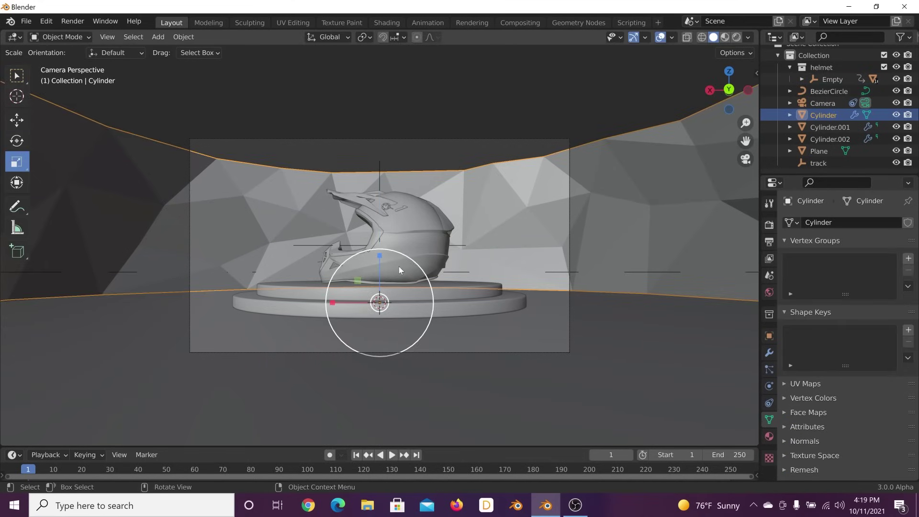
{"action": "left_click_drag", "start_coordinate": [378, 258], "coordinate": [498, 194]}
{"action": "key", "text": "ctrl+a"}
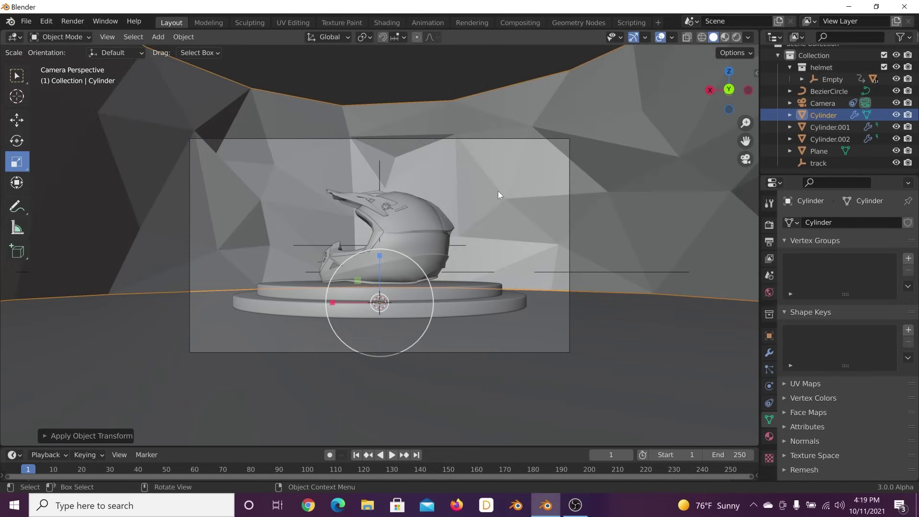
Set the wall's Decimate modifier ratio to 0.0241 for larger facets.
{"action": "left_click", "coordinate": [769, 353]}
{"action": "left_click_drag", "start_coordinate": [867, 397], "coordinate": [837, 397]}
{"action": "scroll", "coordinate": [429, 200], "scroll_direction": "up", "scroll_amount": 3}
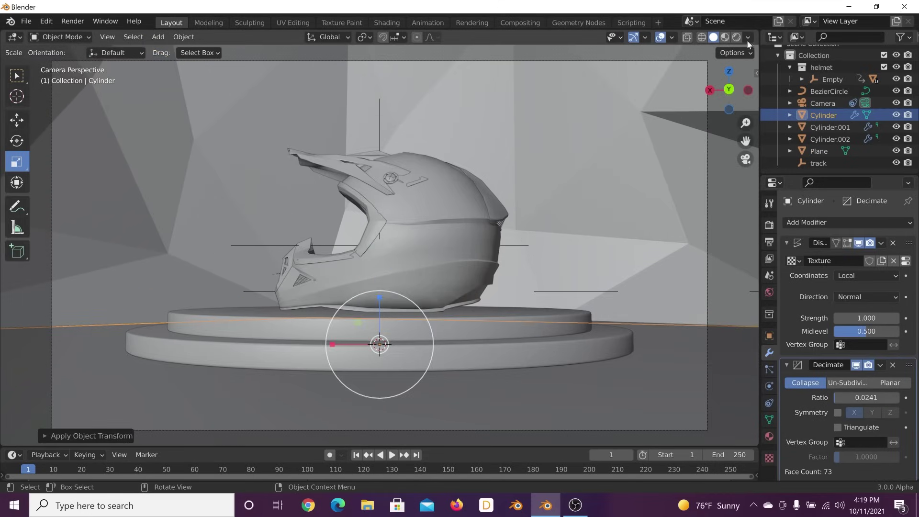
Set the render engine to Cycles and its device to GPU Compute.
{"action": "left_click", "coordinate": [767, 226]}
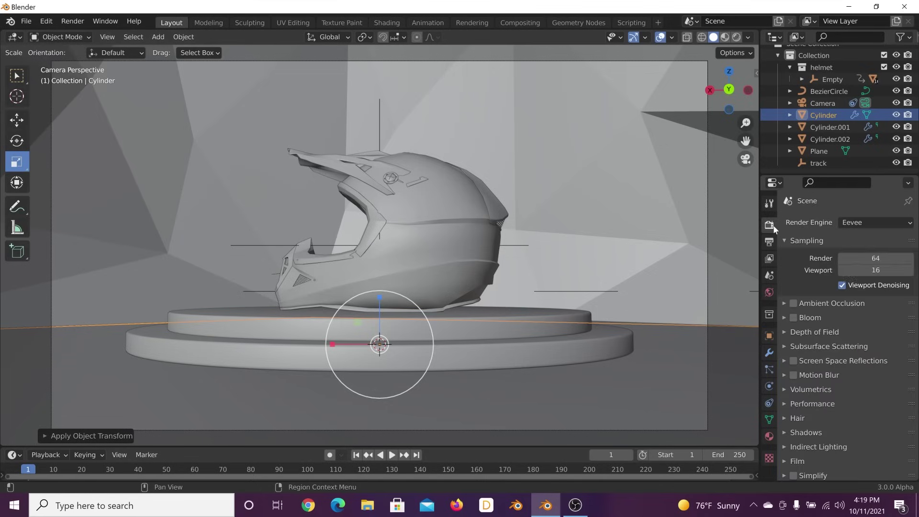
{"action": "left_click", "coordinate": [861, 222]}
{"action": "left_click", "coordinate": [857, 265]}
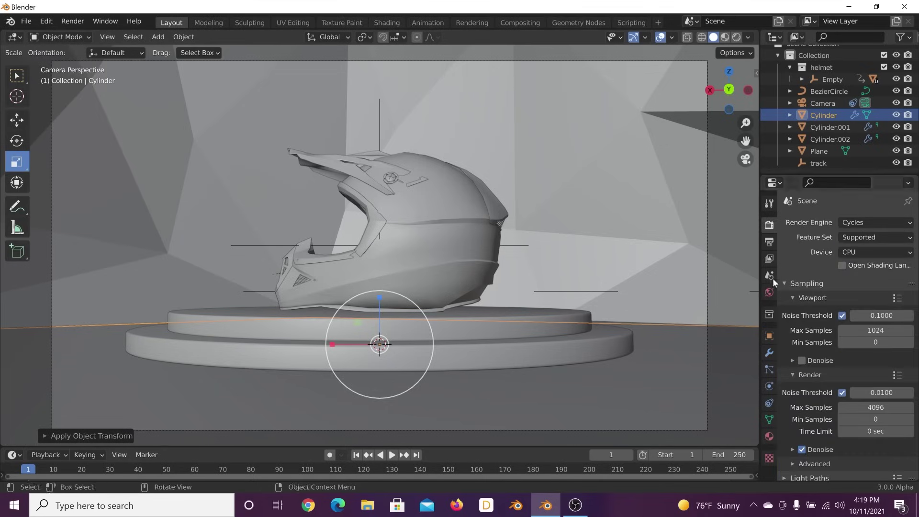
{"action": "left_click", "coordinate": [865, 251]}
{"action": "left_click", "coordinate": [862, 282]}
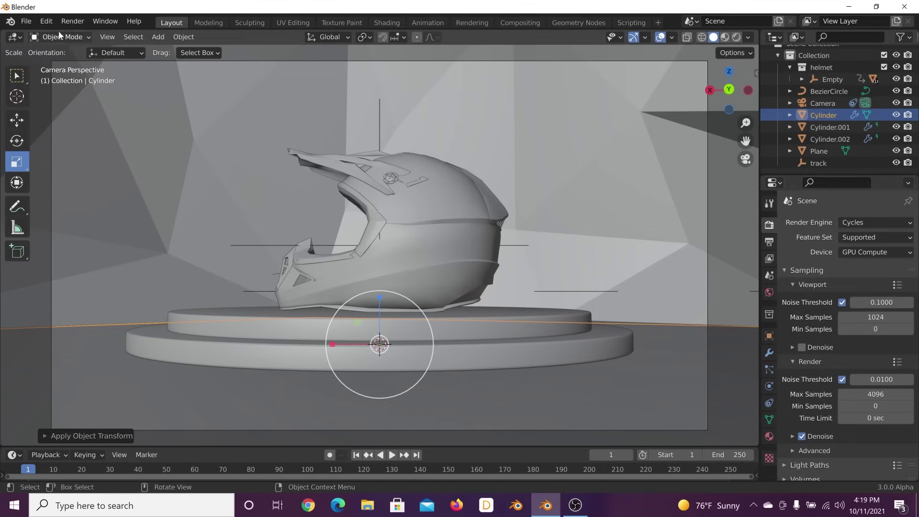
Check which Cycles render devices are enabled in the system preferences.
{"action": "left_click", "coordinate": [46, 21]}
{"action": "left_click", "coordinate": [77, 191]}
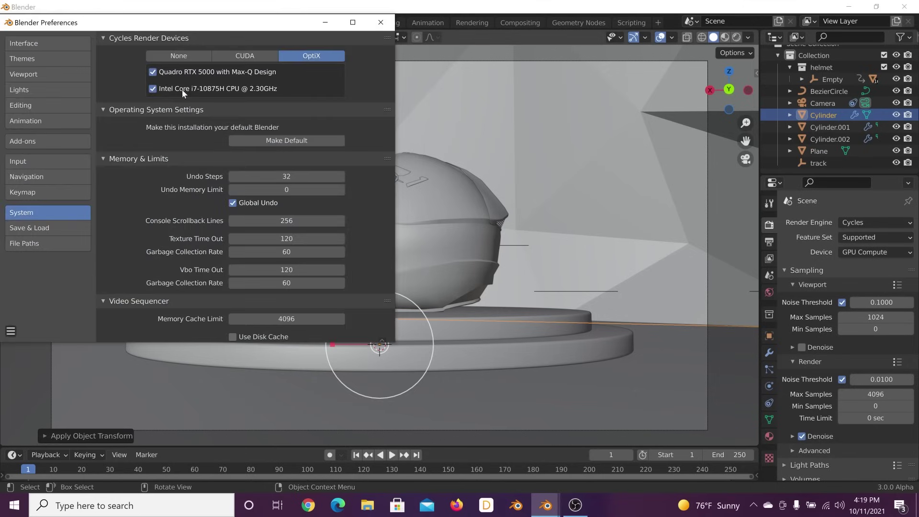
{"action": "left_click", "coordinate": [381, 21]}
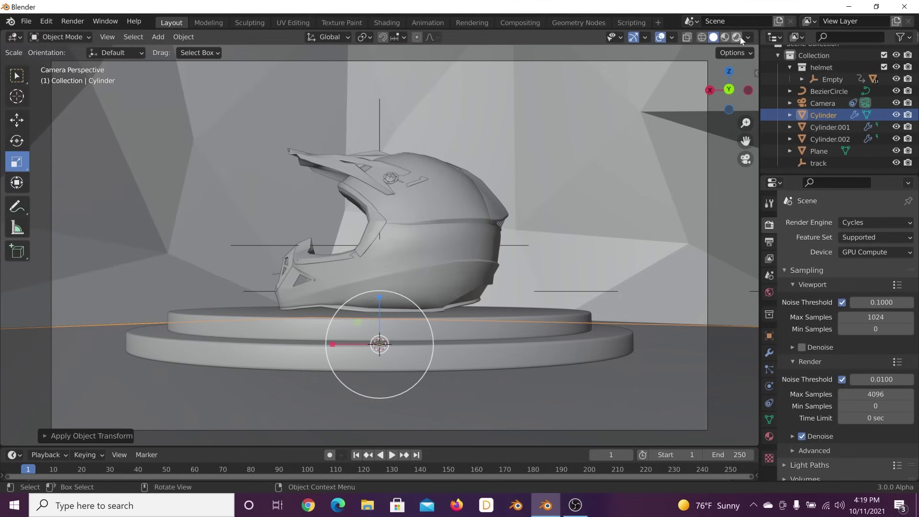
Switch the viewport to rendered shading and add an area light to the scene.
{"action": "key", "text": "z"}
{"action": "key", "text": "8"}
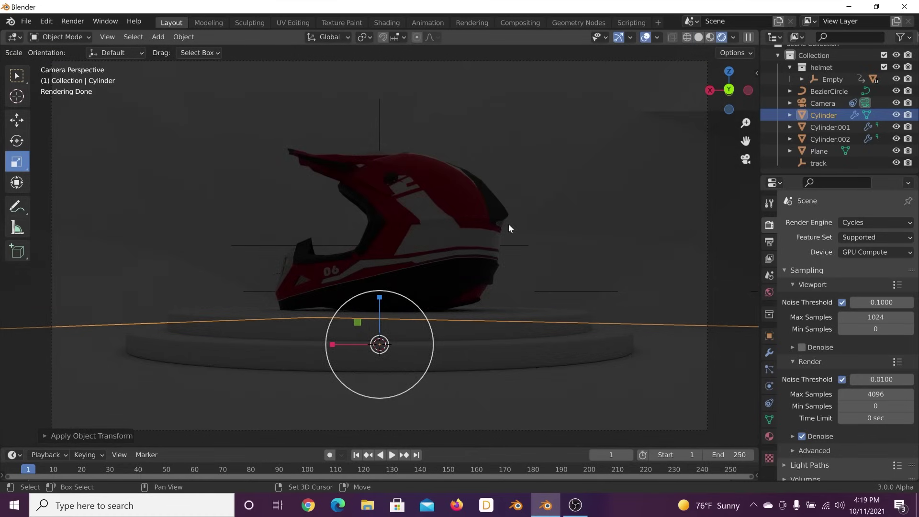
{"action": "key", "text": "shift+a"}
{"action": "mouse_move", "coordinate": [508, 224]}
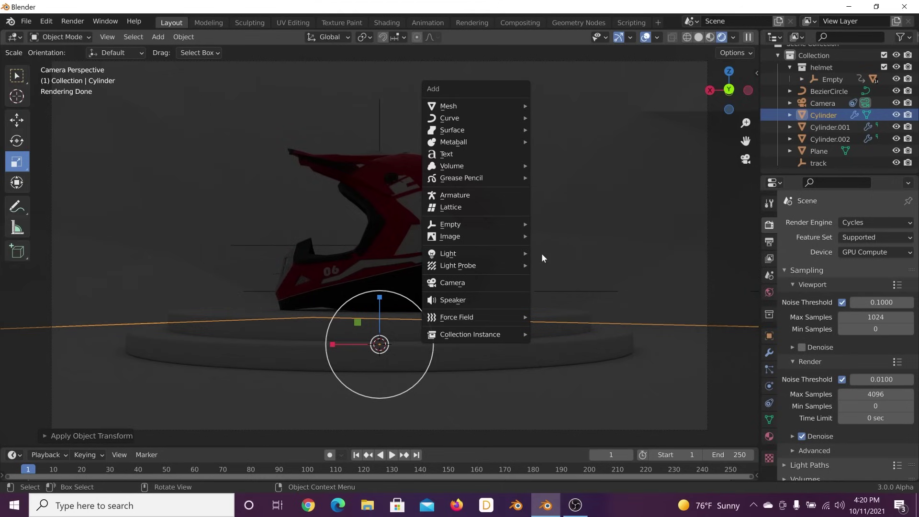
{"action": "mouse_move", "coordinate": [454, 254]}
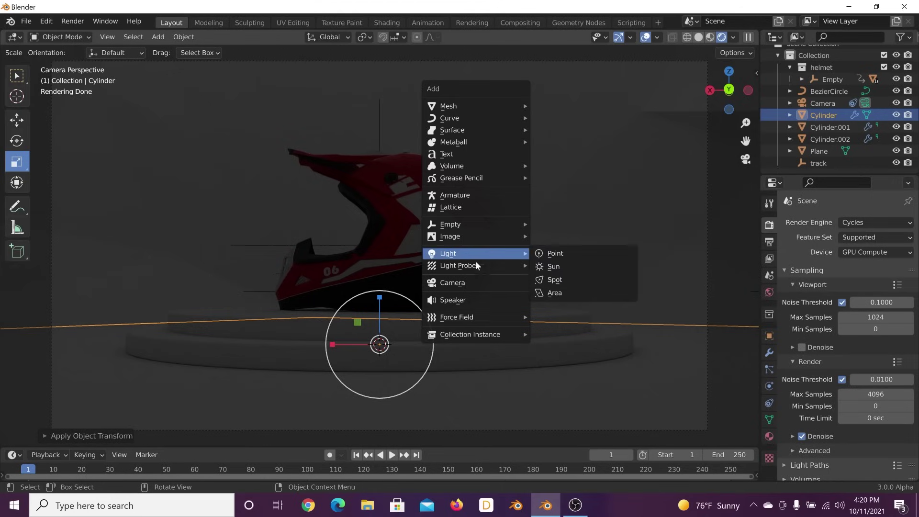
{"action": "left_click", "coordinate": [581, 291]}
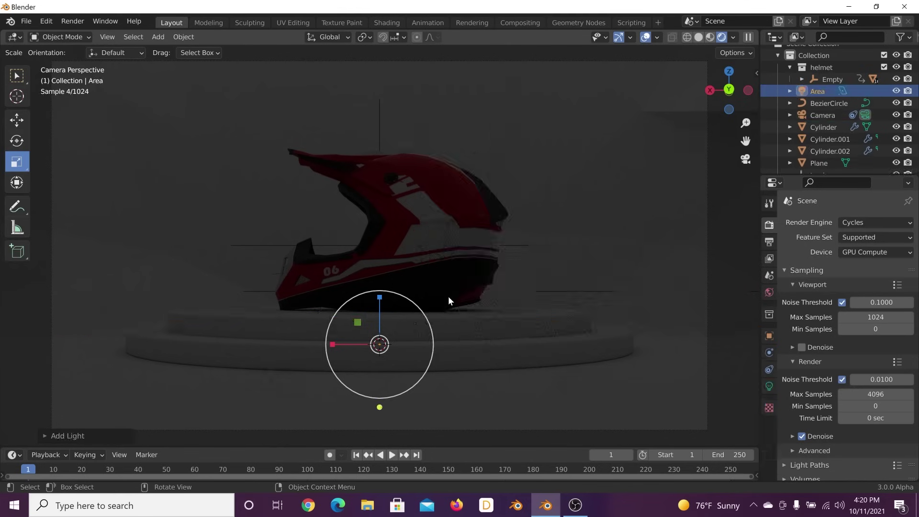
Raise the area light along Z above the helmet.
{"action": "left_click", "coordinate": [17, 120]}
{"action": "scroll", "coordinate": [340, 288], "scroll_direction": "down", "scroll_amount": 4}
{"action": "left_click_drag", "start_coordinate": [377, 246], "coordinate": [406, 135]}
{"action": "scroll", "coordinate": [403, 168], "scroll_direction": "up", "scroll_amount": 4}
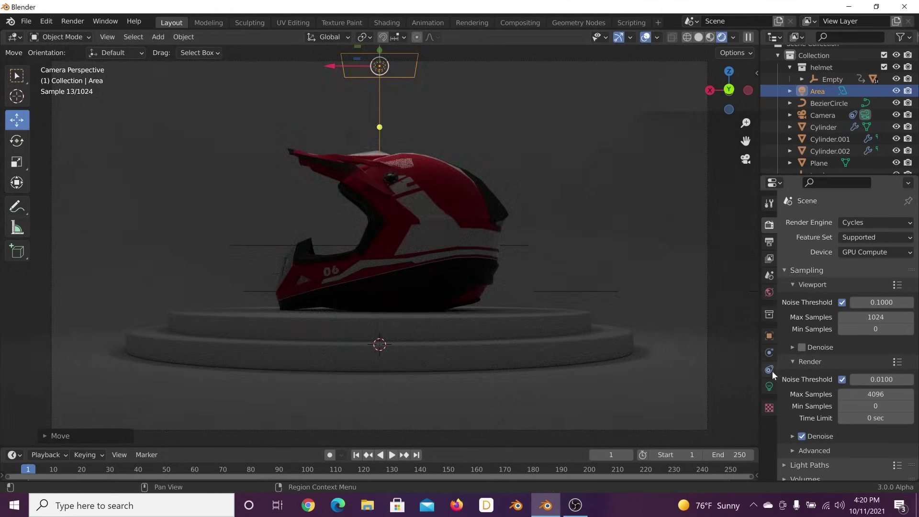
Change the area light's shape to Ellipse.
{"action": "left_click", "coordinate": [769, 386]}
{"action": "left_click", "coordinate": [858, 318]}
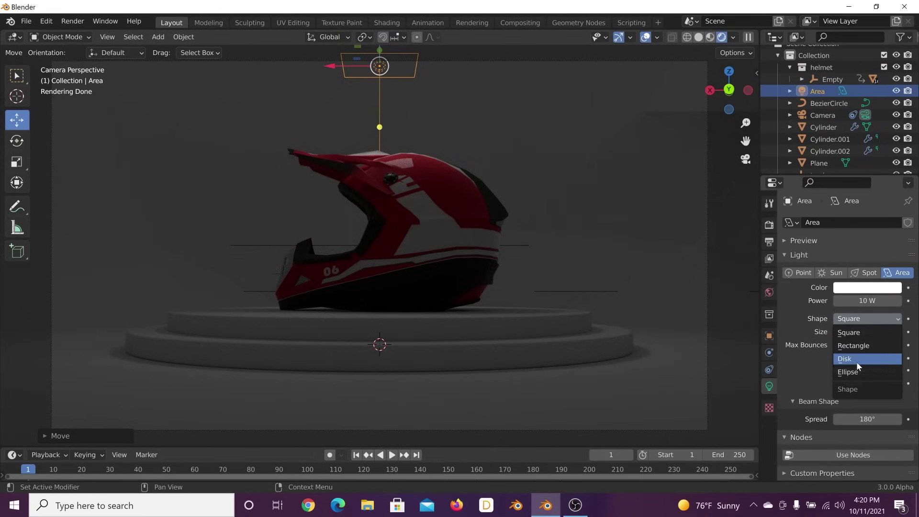
{"action": "left_click", "coordinate": [854, 372]}
Raise the area light further along Z and scale it up until it nearly spans the wall's opening.
{"action": "scroll", "coordinate": [466, 175], "scroll_direction": "down", "scroll_amount": 3}
{"action": "middle_click_drag", "start_coordinate": [466, 177], "coordinate": [461, 211]}
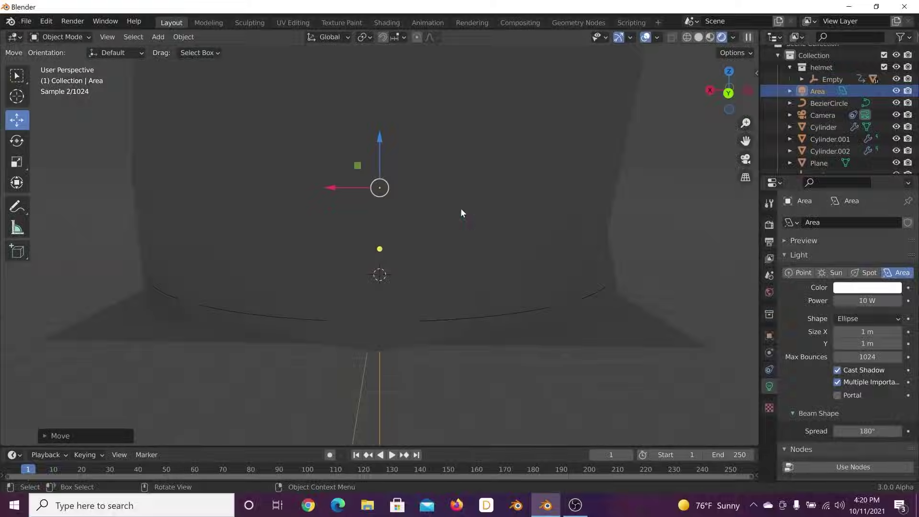
{"action": "middle_click_drag", "start_coordinate": [394, 189], "coordinate": [398, 211]}
{"action": "middle_click_drag", "start_coordinate": [399, 150], "coordinate": [413, 219], "text": "shift"}
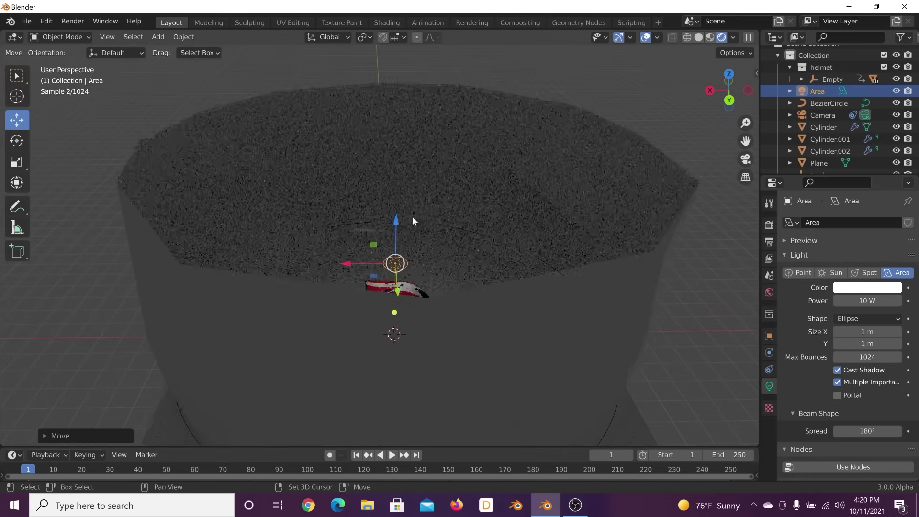
{"action": "key", "text": "g"}
{"action": "key", "text": "z"}
{"action": "key", "text": "s"}
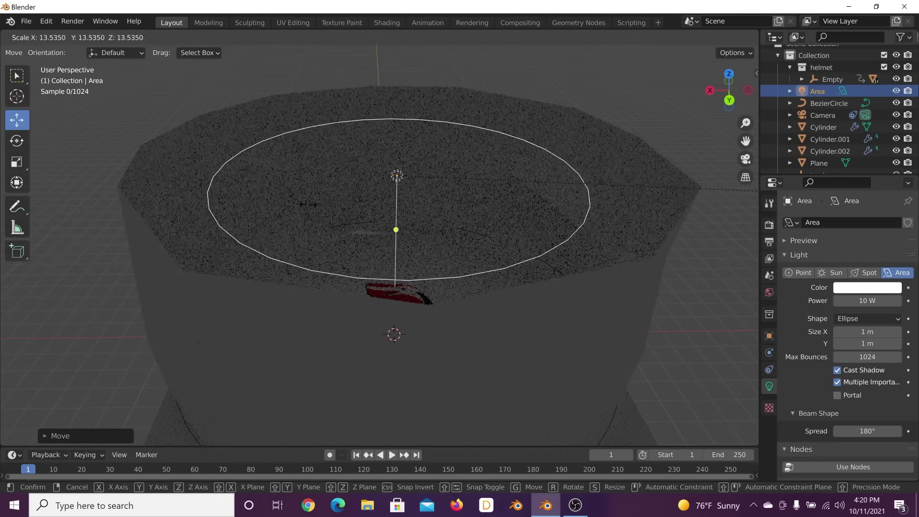
{"action": "left_click", "coordinate": [460, 217]}
{"action": "middle_click_drag", "start_coordinate": [460, 217], "coordinate": [467, 246]}
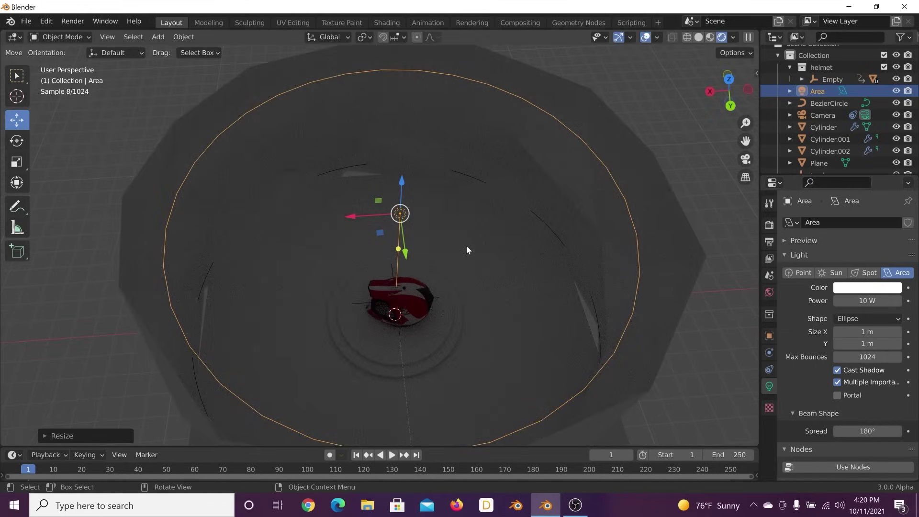
Return to the camera view and set the area light's power to 1000 W.
{"action": "key", "text": "KP_0"}
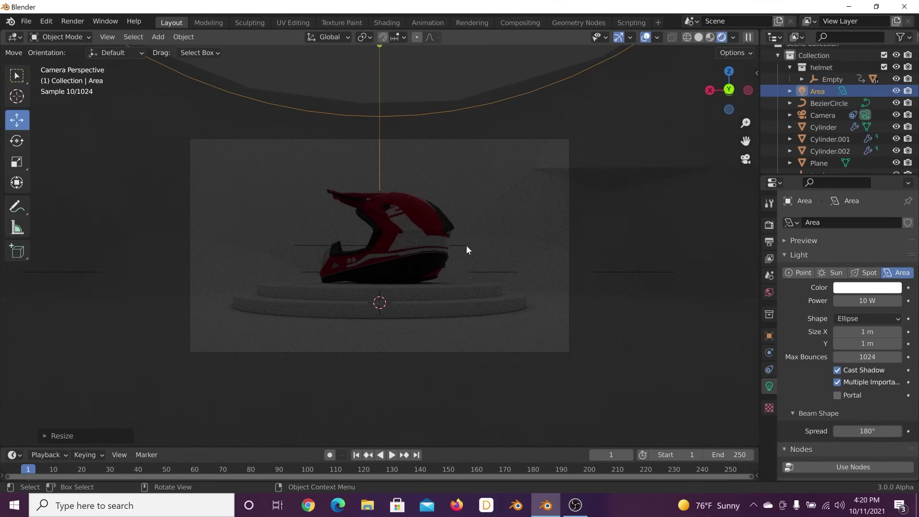
{"action": "key", "text": "Home"}
{"action": "left_click", "coordinate": [867, 300]}
{"action": "type", "text": "1"}
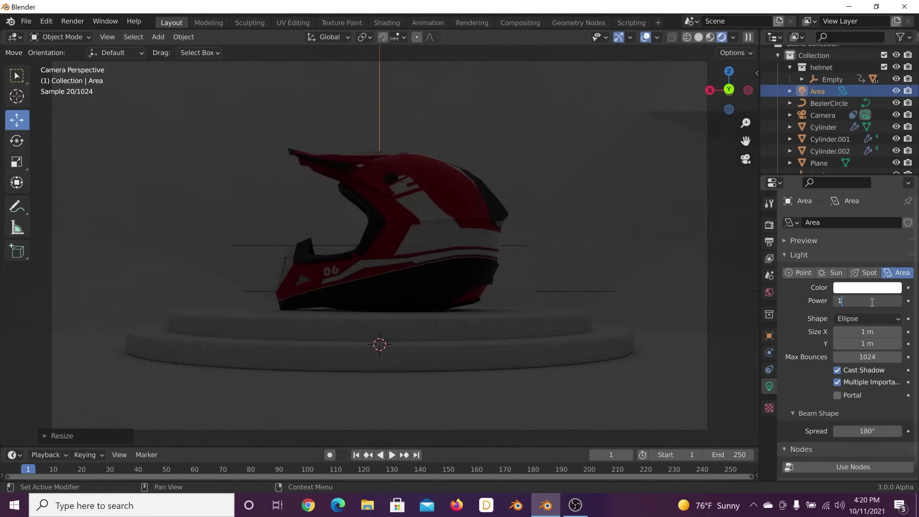
{"action": "type", "text": "000"}
{"action": "key", "text": "Return"}
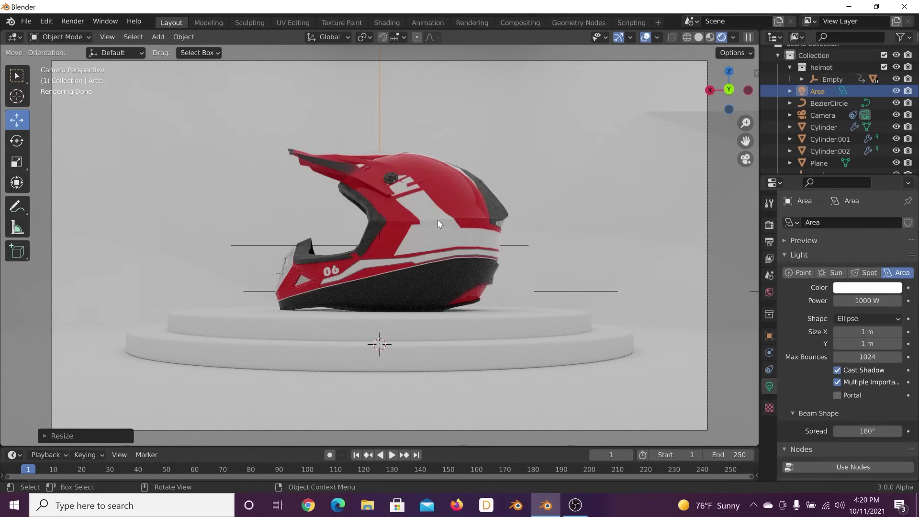
Give the wall cylinder a new material with a black base color and a roughness of about 0.142.
{"action": "left_click", "coordinate": [619, 144]}
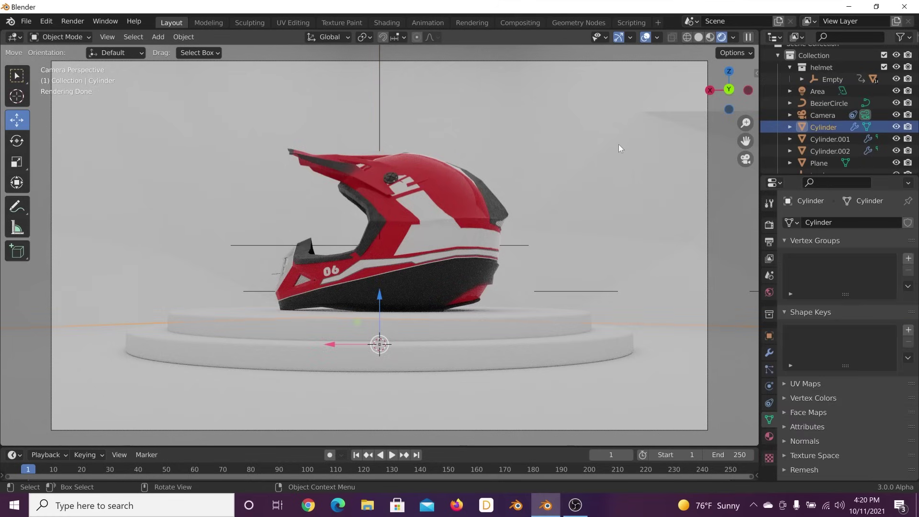
{"action": "left_click", "coordinate": [769, 436]}
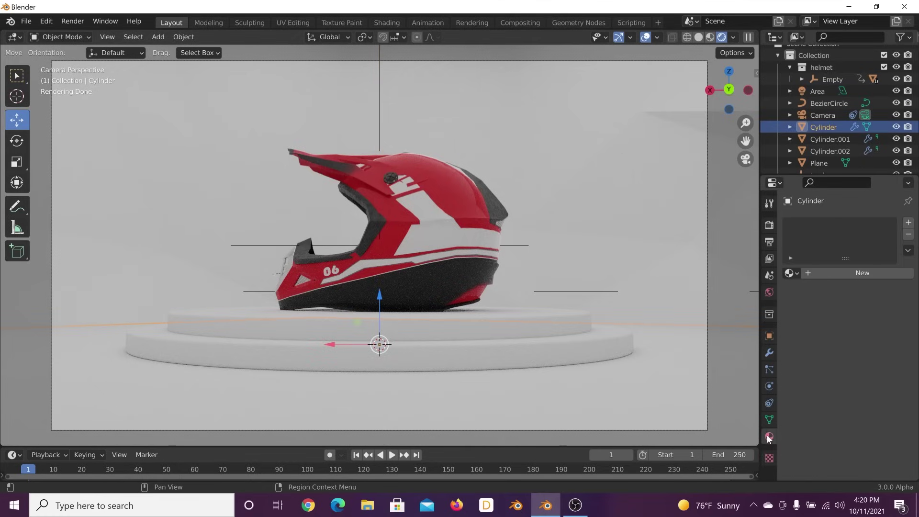
{"action": "left_click", "coordinate": [846, 275]}
{"action": "left_click", "coordinate": [868, 377]}
{"action": "left_click_drag", "start_coordinate": [893, 277], "coordinate": [890, 311]}
{"action": "scroll", "coordinate": [855, 373], "scroll_direction": "down", "scroll_amount": 5}
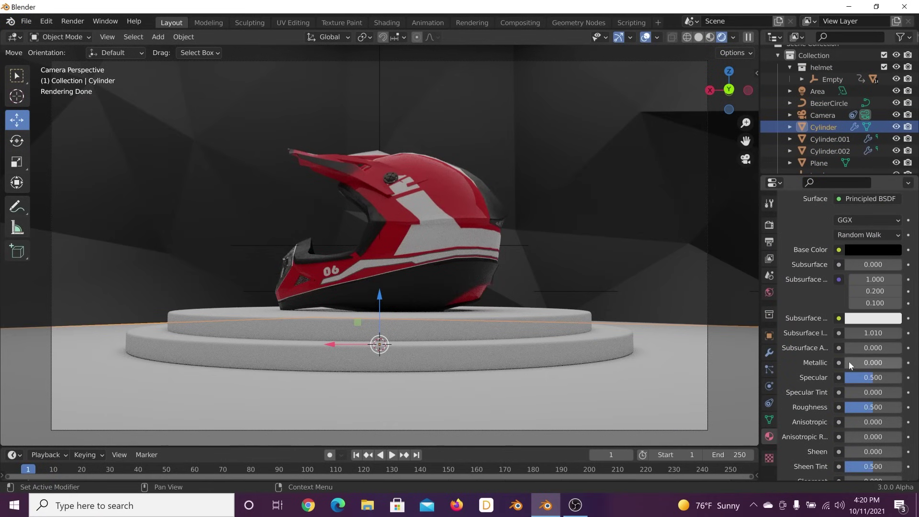
{"action": "left_click_drag", "start_coordinate": [873, 406], "coordinate": [854, 407]}
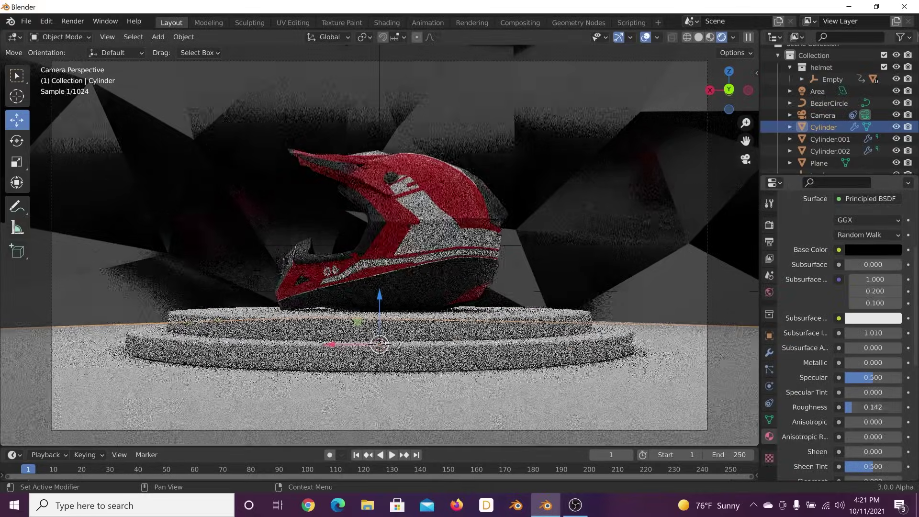
Link the wall's black material to the floor plane and both platform cylinders.
{"action": "left_click", "coordinate": [631, 363]}
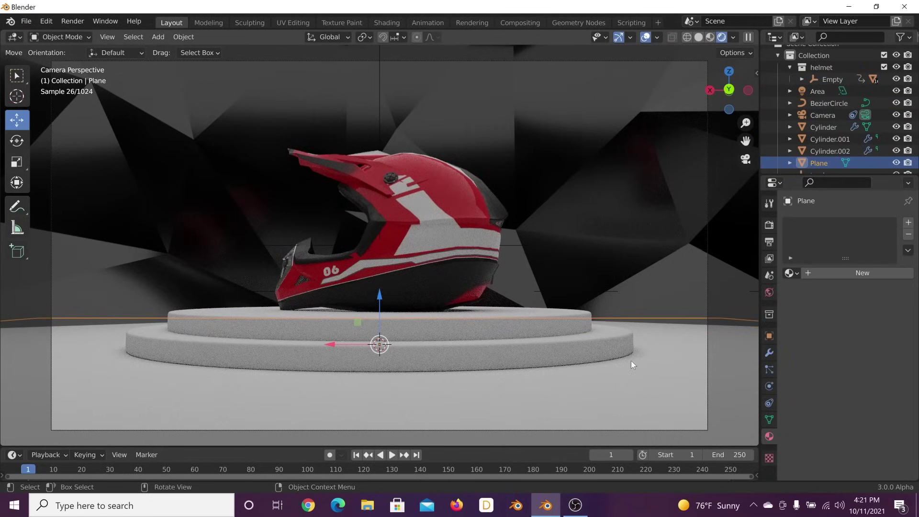
{"action": "left_click", "coordinate": [598, 347], "text": "shift"}
{"action": "left_click", "coordinate": [553, 318], "text": "shift"}
{"action": "left_click", "coordinate": [578, 245], "text": "shift"}
{"action": "key", "text": "ctrl+l"}
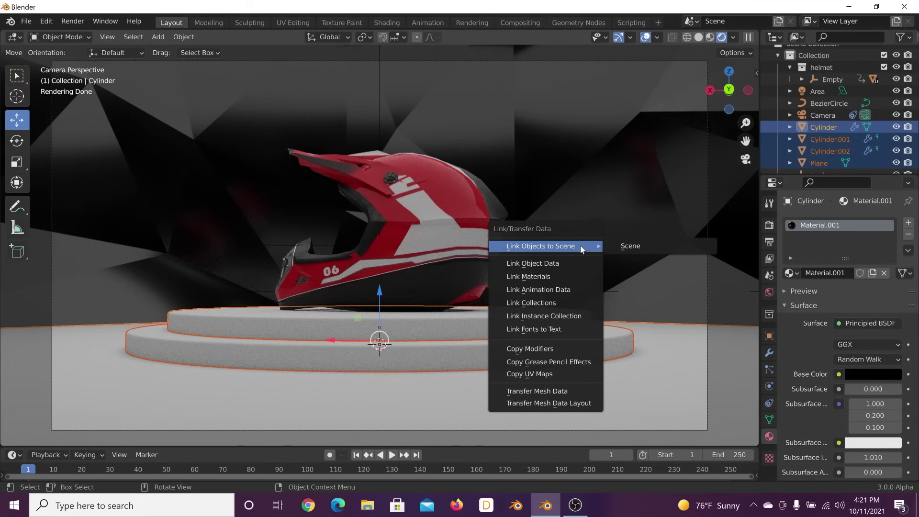
{"action": "left_click", "coordinate": [567, 276]}
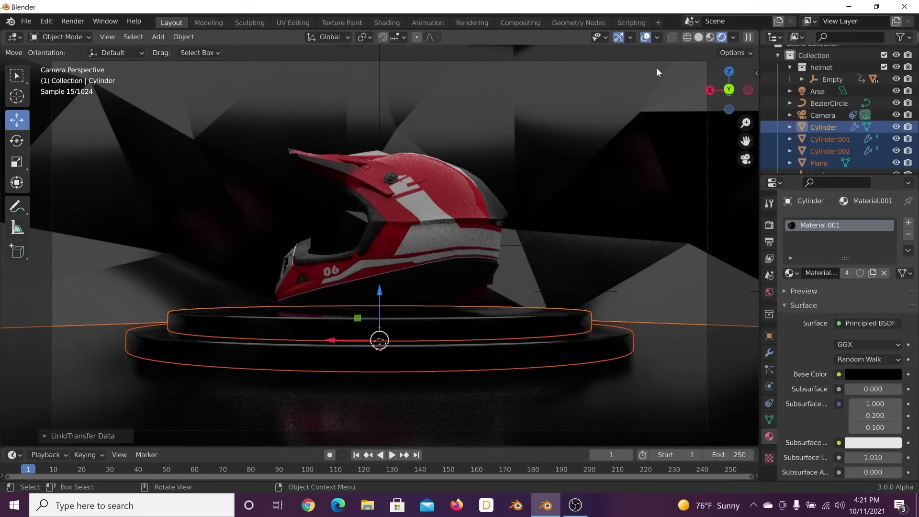
Hide the viewport overlays and set the area light's power to 3000 W.
{"action": "left_click", "coordinate": [645, 37]}
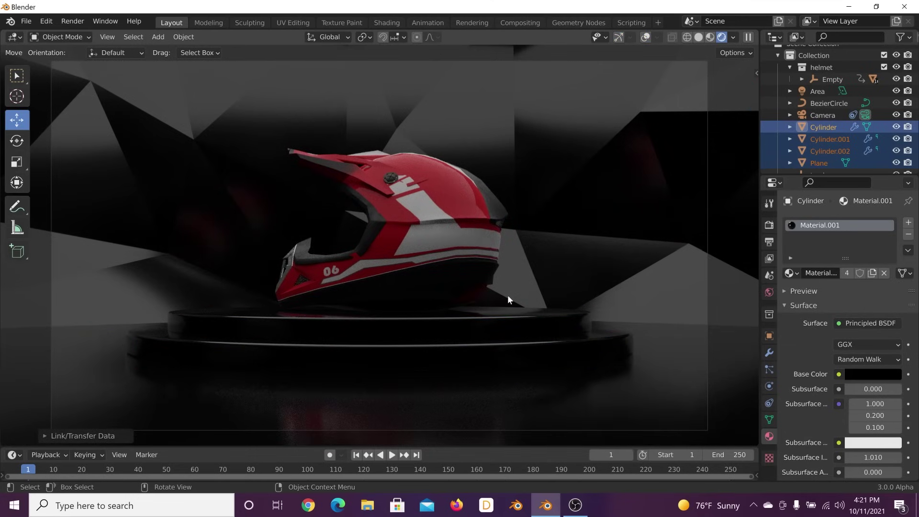
{"action": "left_click", "coordinate": [814, 91]}
{"action": "left_click", "coordinate": [874, 301]}
{"action": "type", "text": "3000"}
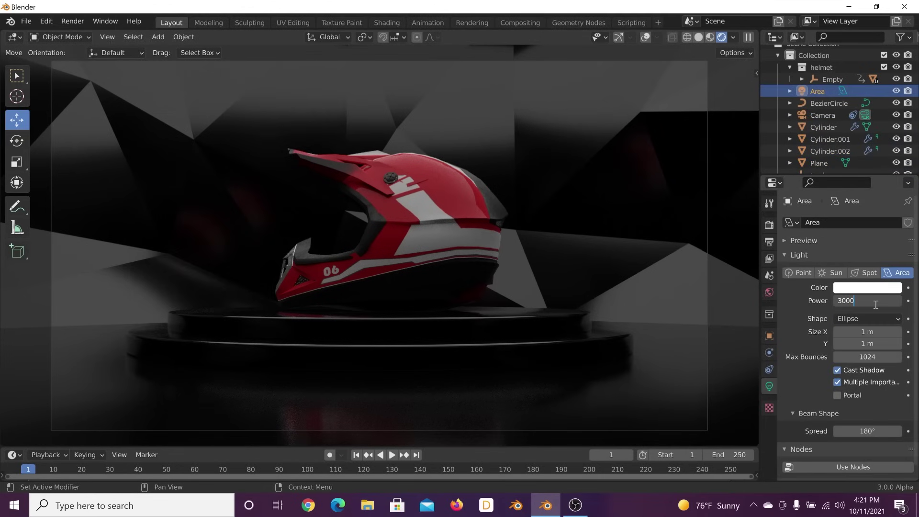
{"action": "key", "text": "Return"}
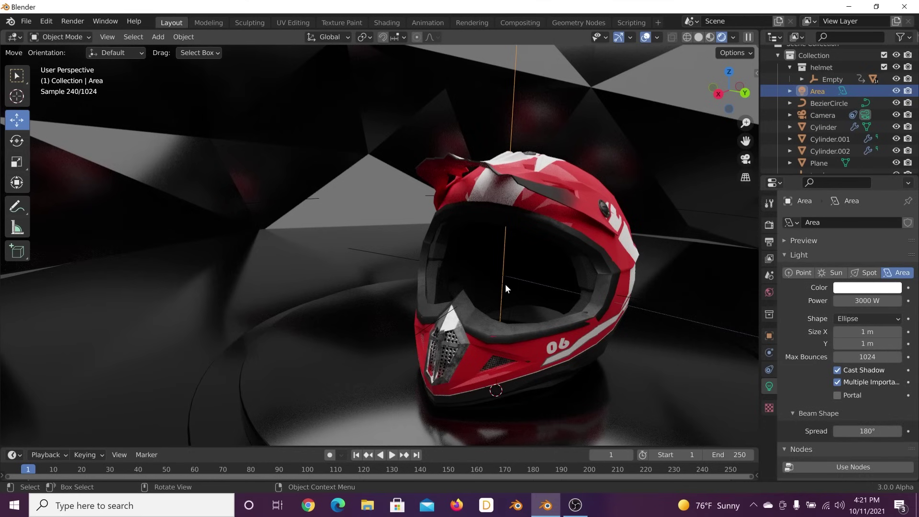
Select the helmet's empty, restore the camera view and save the project as tut.blend.
{"action": "left_click", "coordinate": [501, 280]}
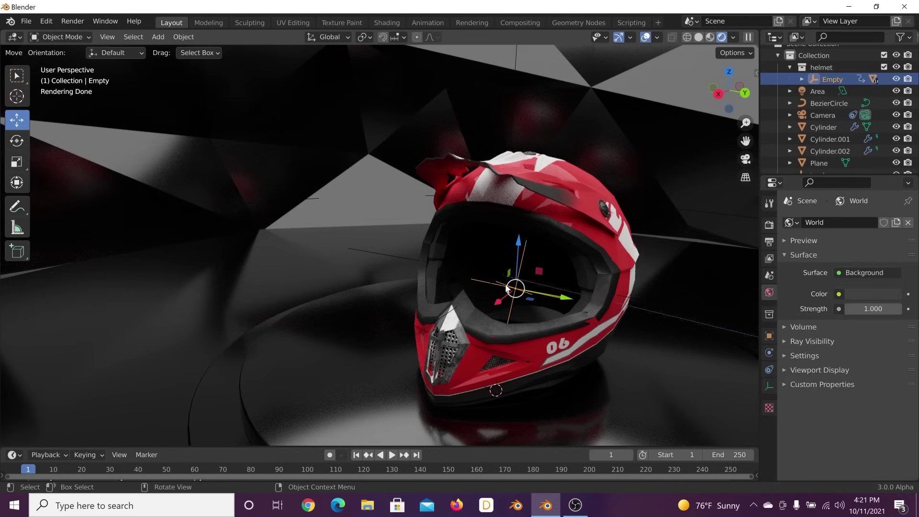
{"action": "middle_click_drag", "start_coordinate": [517, 279], "coordinate": [509, 287]}
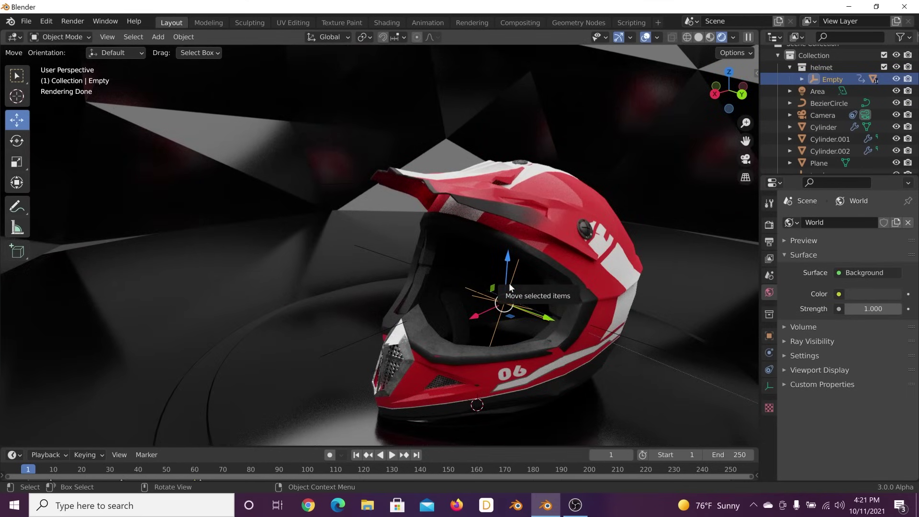
{"action": "key", "text": "KP_0"}
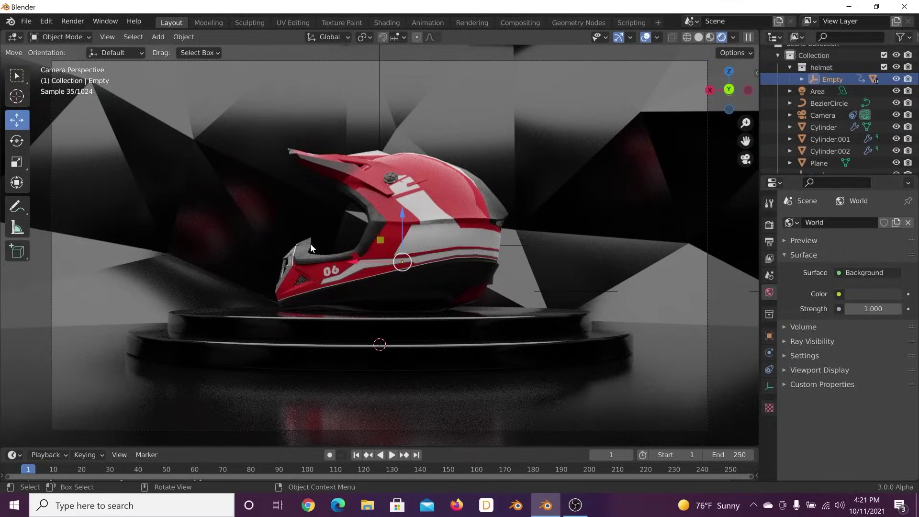
{"action": "left_click", "coordinate": [26, 21]}
{"action": "left_click", "coordinate": [48, 113]}
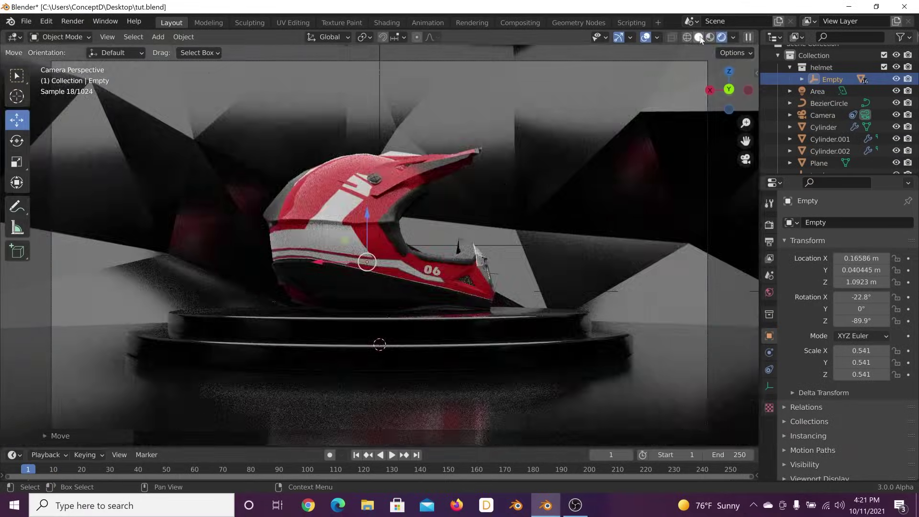
Switch to solid viewport shading with cavity at ridge 1.207 and valley 0.920, and shadow at 0.572.
{"action": "left_click", "coordinate": [698, 38]}
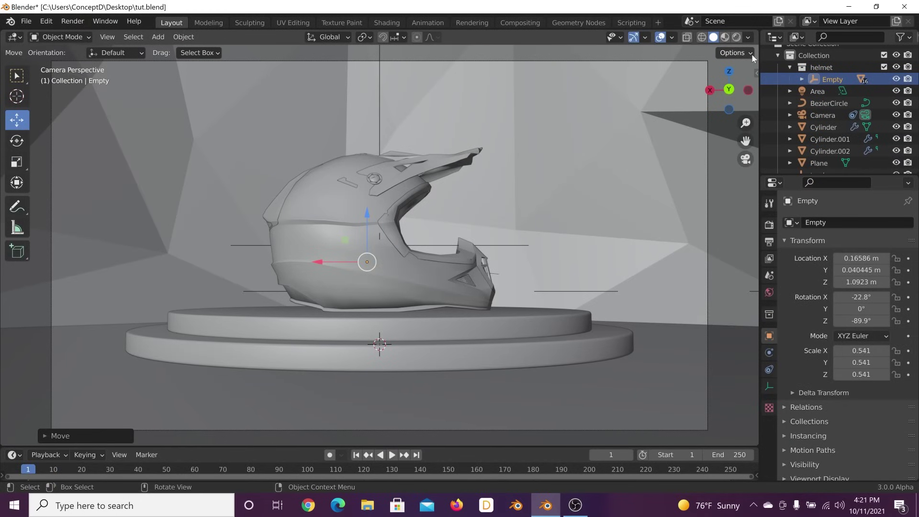
{"action": "left_click", "coordinate": [749, 39]}
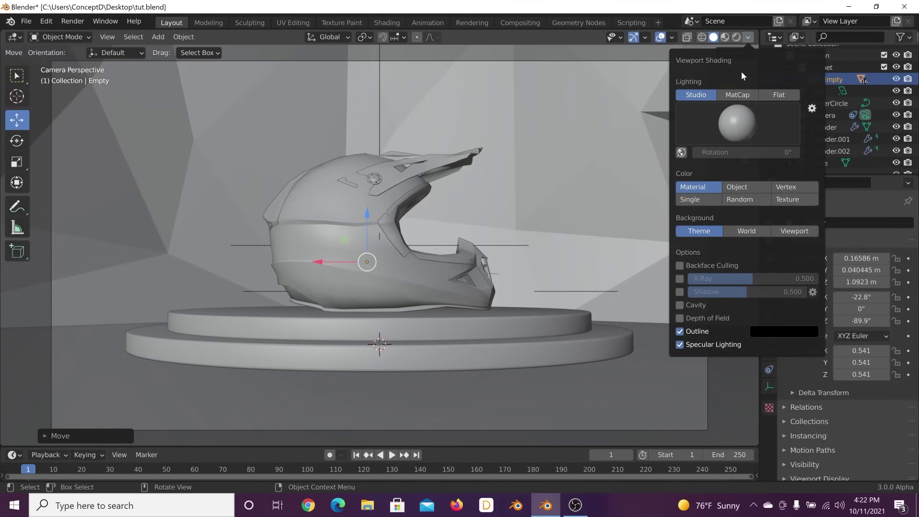
{"action": "left_click", "coordinate": [678, 304]}
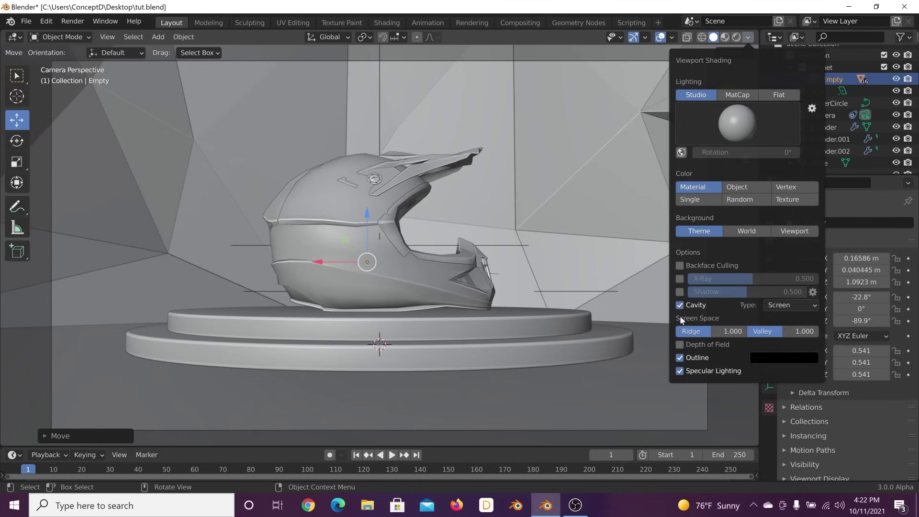
{"action": "left_click", "coordinate": [679, 291]}
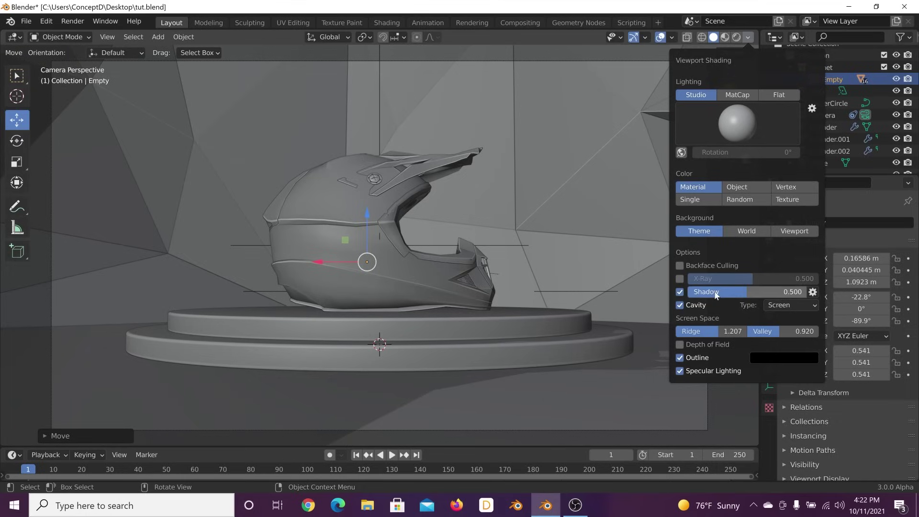
{"action": "mouse_move", "coordinate": [695, 293]}
{"action": "left_mouse_down"}
{"action": "mouse_move", "coordinate": [717, 293]}
{"action": "mouse_move", "coordinate": [698, 293]}
{"action": "left_mouse_up"}
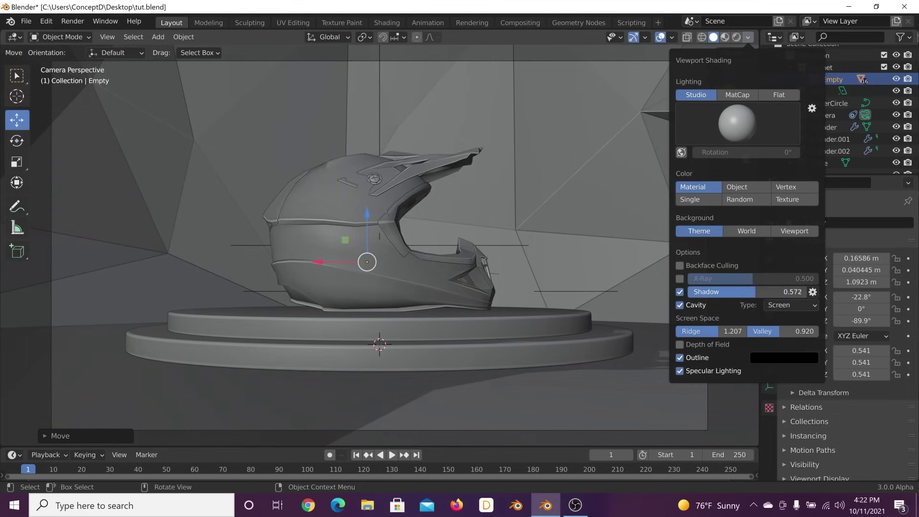
{"action": "scroll", "coordinate": [379, 201], "scroll_direction": "down", "scroll_amount": 2}
{"action": "mouse_move", "coordinate": [405, 235]}
{"action": "middle_mouse_down"}
{"action": "mouse_move", "coordinate": [438, 306]}
{"action": "mouse_move", "coordinate": [380, 283]}
{"action": "mouse_move", "coordinate": [401, 265]}
{"action": "middle_mouse_up"}
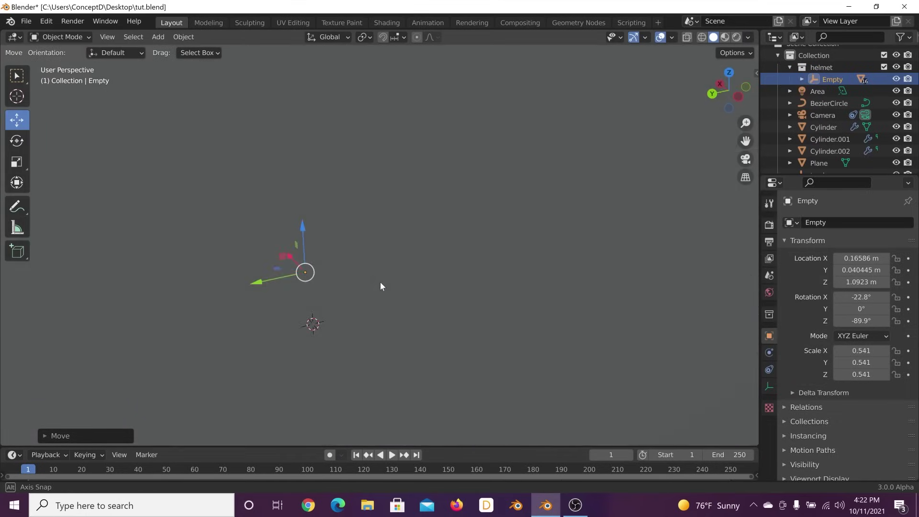
{"action": "key", "text": "KP_0"}
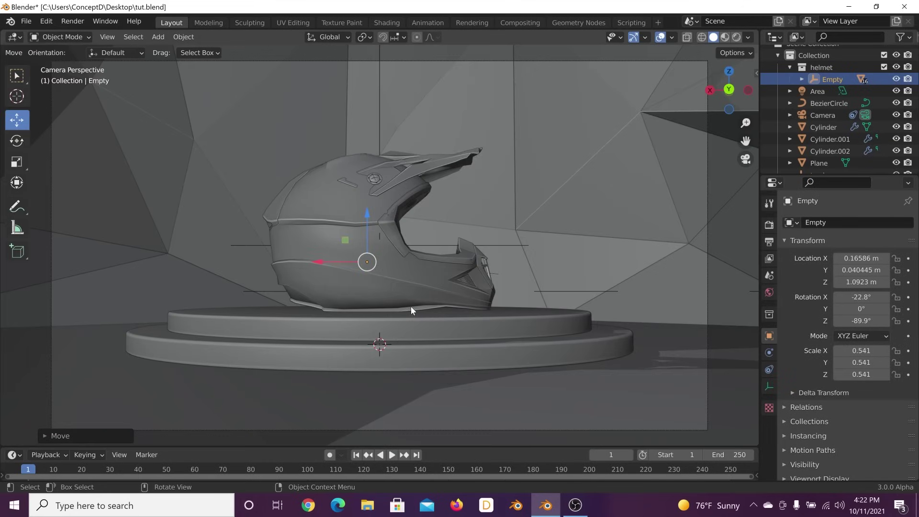
Rename the helmet's empty as control.
{"action": "scroll", "coordinate": [832, 89], "scroll_direction": "up", "scroll_amount": 1}
{"action": "double_click", "coordinate": [830, 85]}
{"action": "type", "text": "con"}
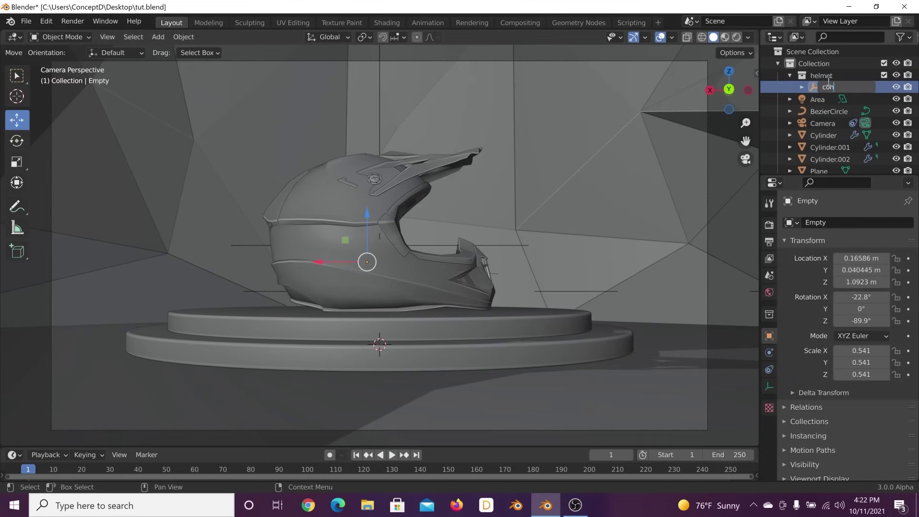
{"action": "type", "text": "trol"}
{"action": "key", "text": "Return"}
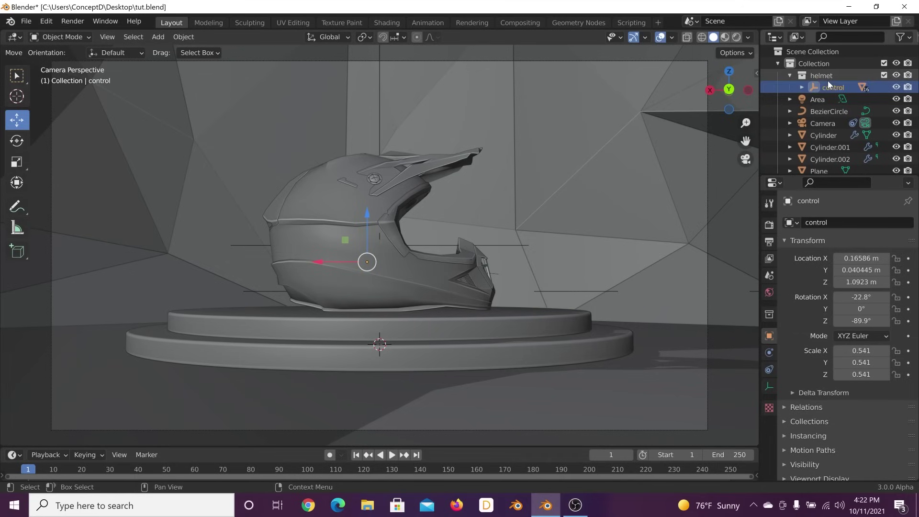
Try rotating the helmet around the X axis with its control empty, and undo the rotation.
{"action": "mouse_move", "coordinate": [862, 297]}
{"action": "left_mouse_down"}
{"action": "mouse_move", "coordinate": [814, 297]}
{"action": "mouse_move", "coordinate": [866, 297]}
{"action": "left_mouse_up"}
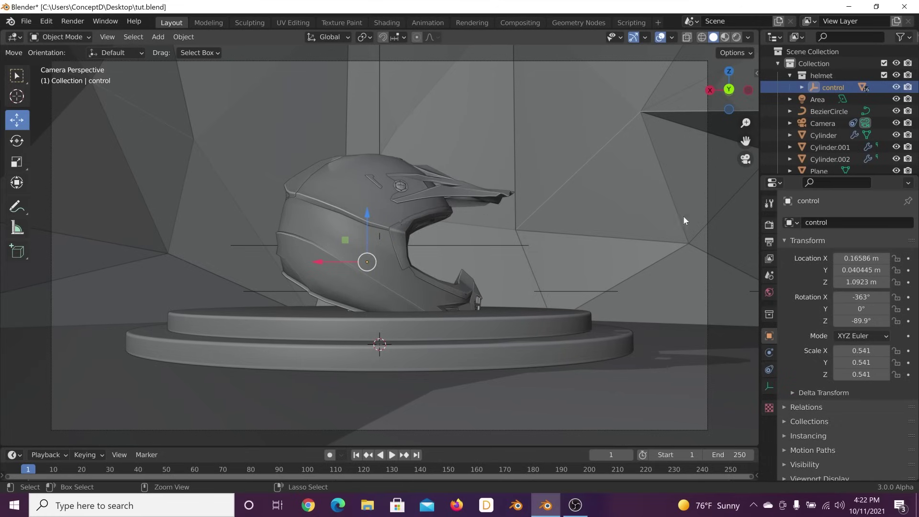
{"action": "key", "text": "ctrl+z"}
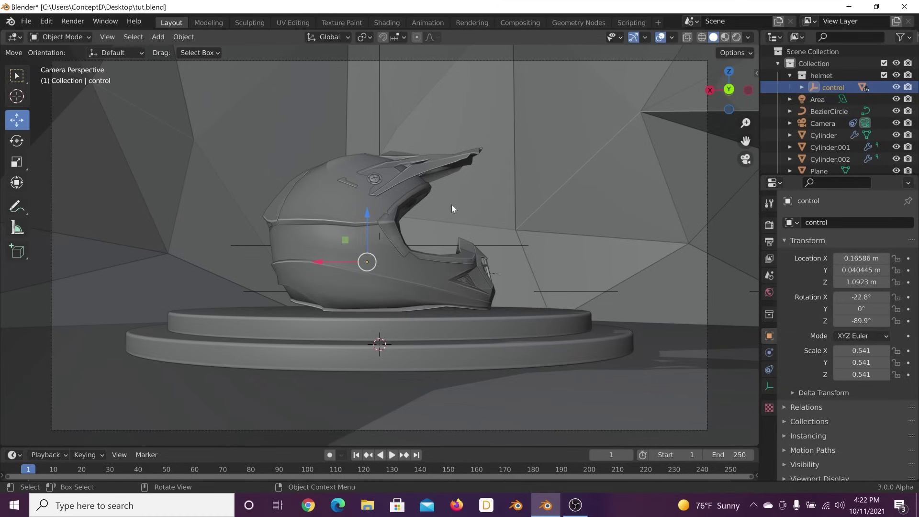
{"action": "mouse_move", "coordinate": [496, 205]}
{"action": "middle_mouse_down", "text": "shift"}
{"action": "mouse_move", "coordinate": [495, 213]}
{"action": "mouse_move", "coordinate": [495, 205]}
{"action": "middle_mouse_up", "text": "shift"}
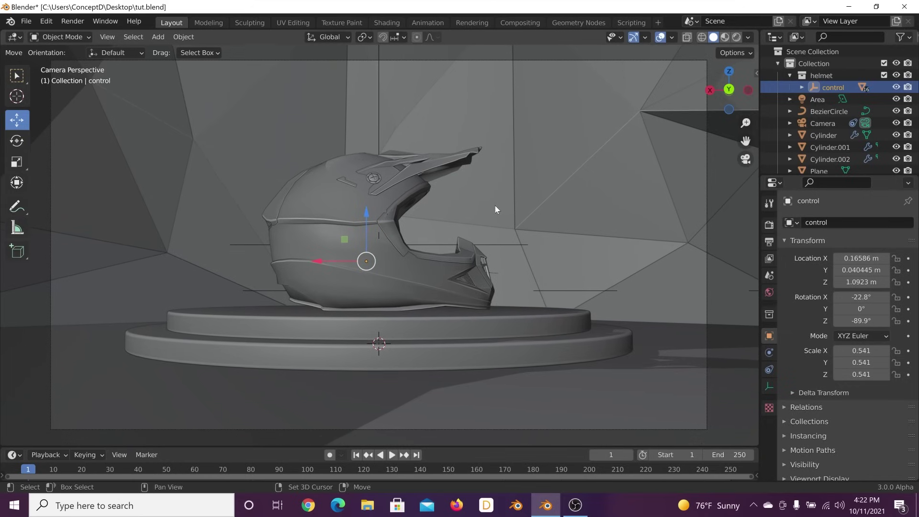
Set the default F-curve interpolation to Bezier in the animation preferences.
{"action": "left_click", "coordinate": [45, 23]}
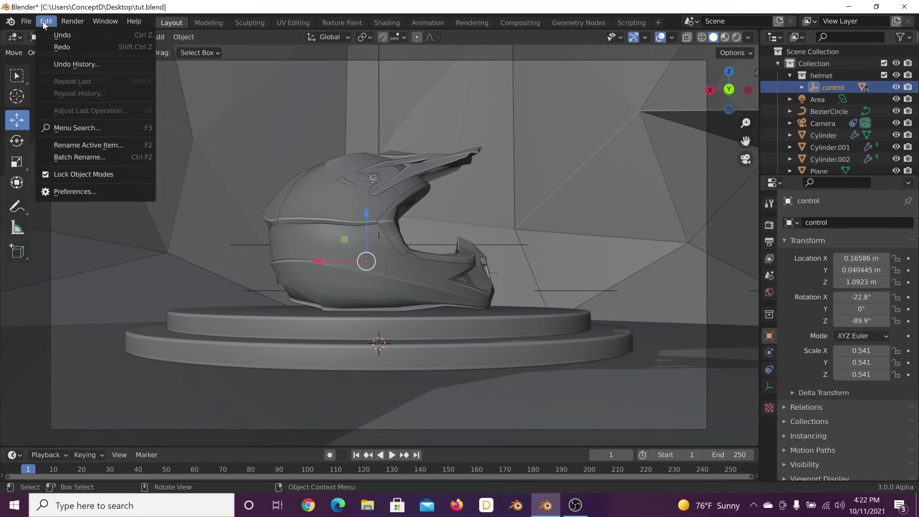
{"action": "left_click", "coordinate": [101, 191]}
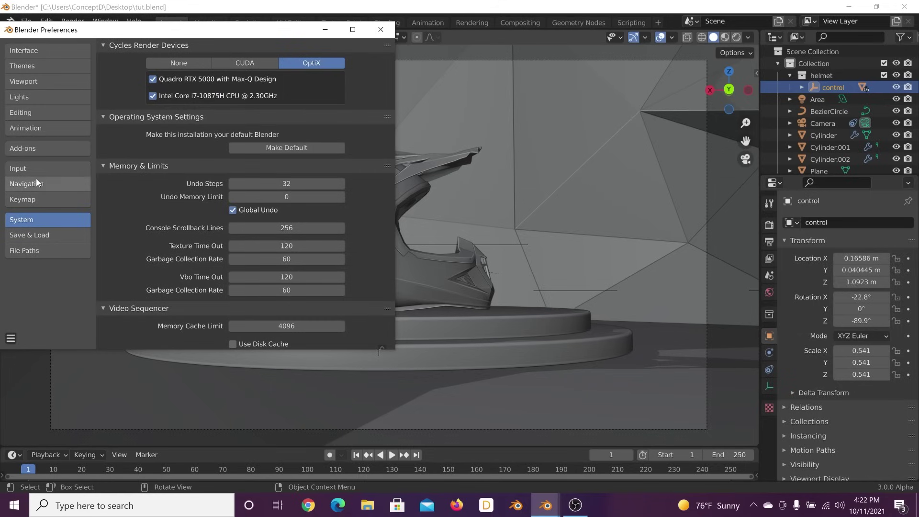
{"action": "left_click", "coordinate": [43, 129]}
{"action": "left_click", "coordinate": [237, 253]}
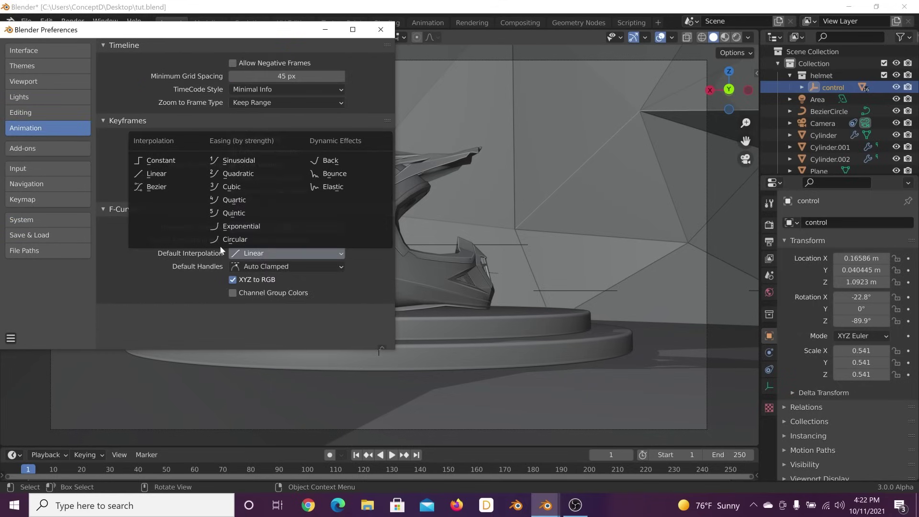
{"action": "left_click", "coordinate": [155, 187]}
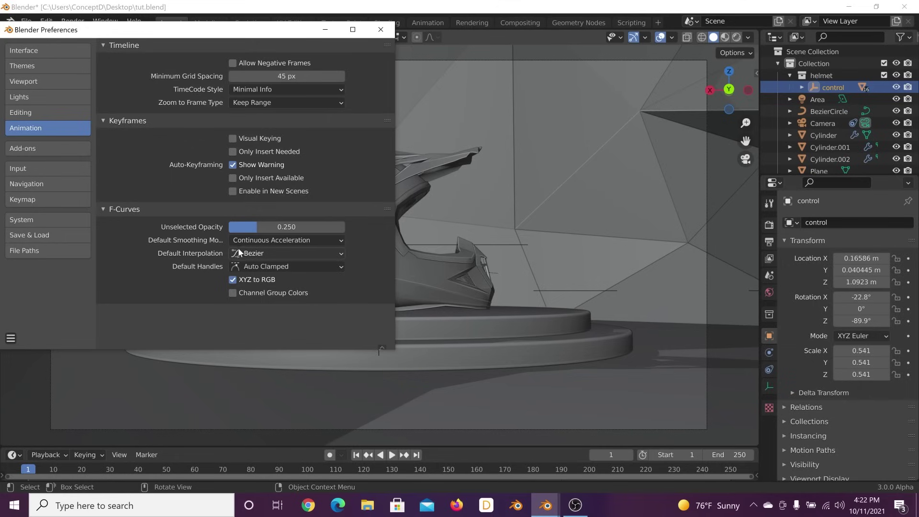
{"action": "left_click", "coordinate": [377, 31]}
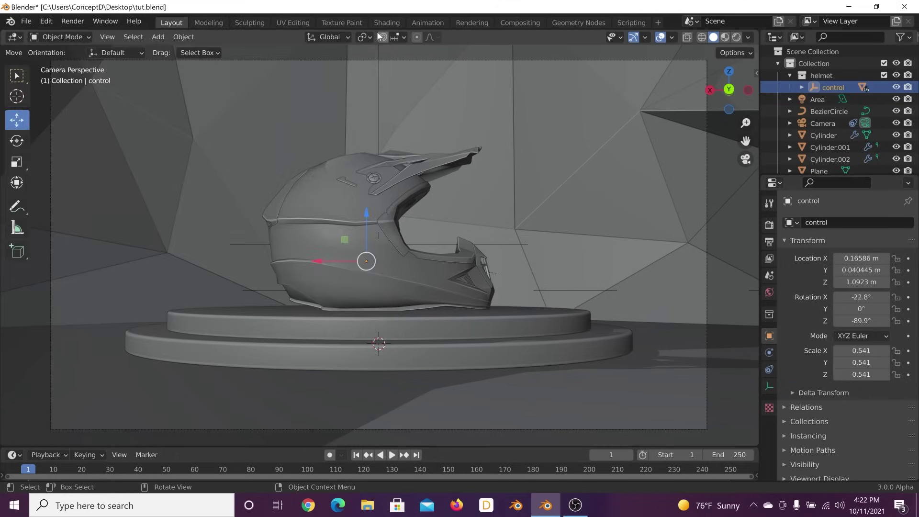
Enlarge the timeline and keyframe the control empty's Z location at frame 1.
{"action": "left_click_drag", "start_coordinate": [313, 446], "coordinate": [322, 392]}
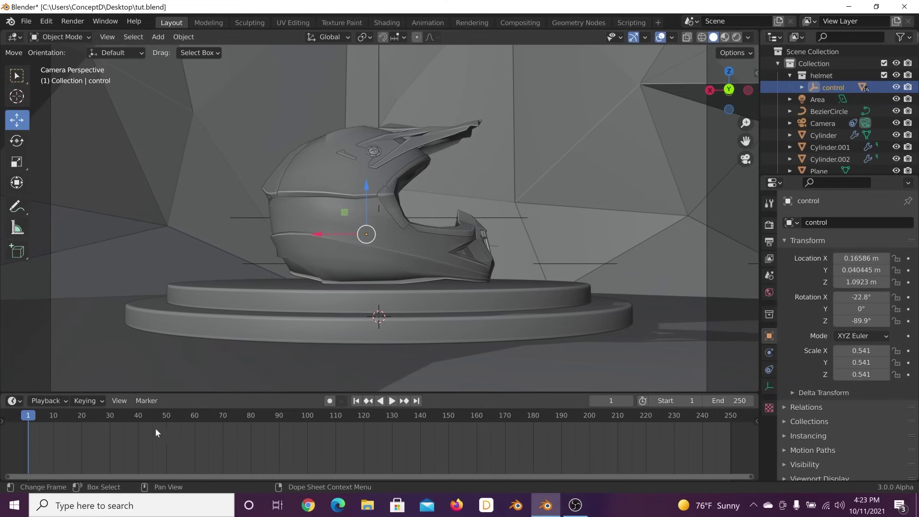
{"action": "middle_click_drag", "start_coordinate": [441, 202], "coordinate": [445, 220], "text": "shift"}
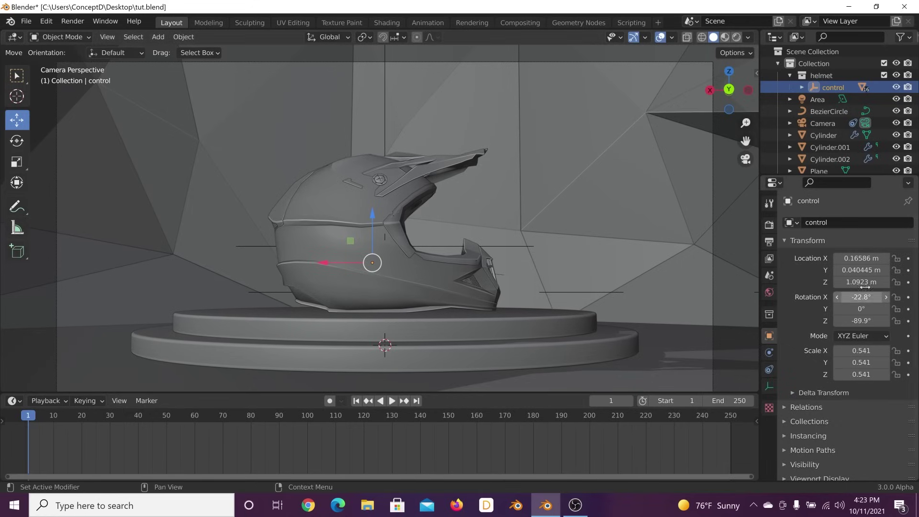
{"action": "left_click", "coordinate": [908, 282]}
At frame 14, set the control empty's Z location to 1.5333 m and keyframe it.
{"action": "key", "text": "space"}
{"action": "mouse_move", "coordinate": [860, 281]}
{"action": "left_mouse_down"}
{"action": "mouse_move", "coordinate": [895, 282]}
{"action": "mouse_move", "coordinate": [856, 297]}
{"action": "mouse_move", "coordinate": [870, 296]}
{"action": "left_mouse_up"}
{"action": "key", "text": "ctrl+z"}
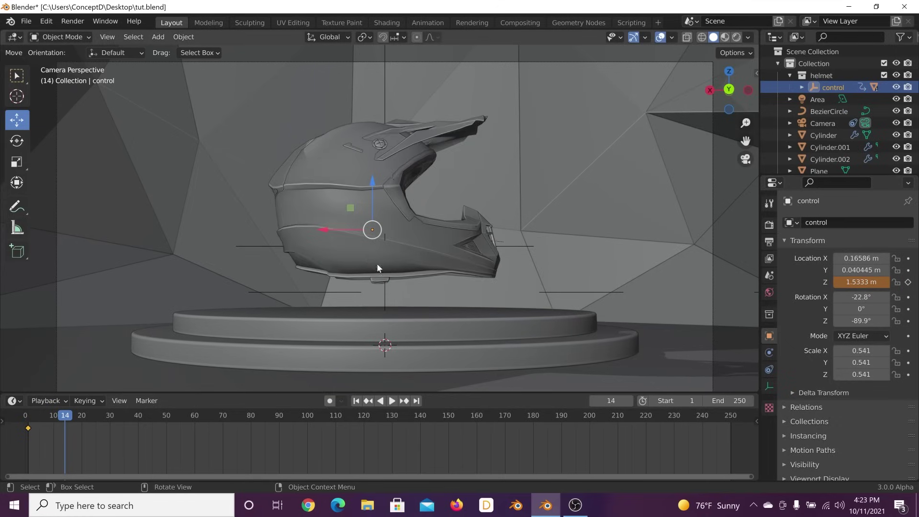
{"action": "left_click", "coordinate": [907, 282]}
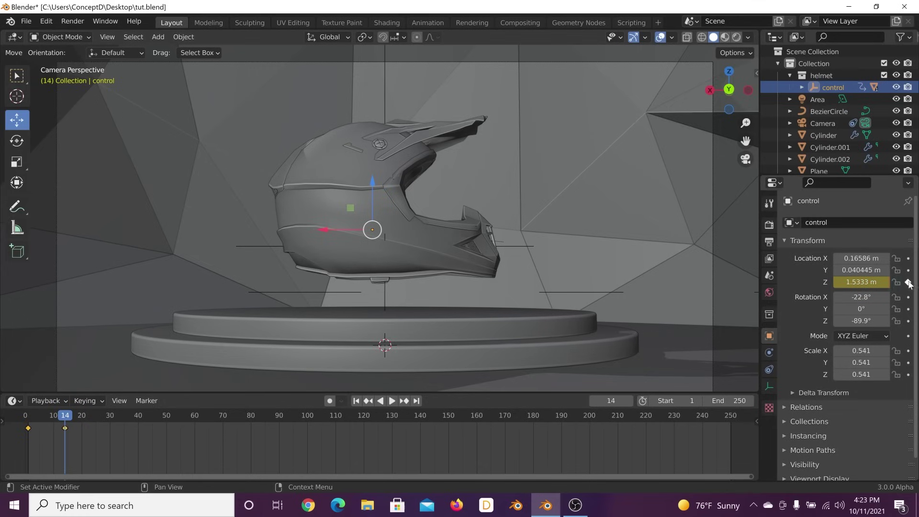
Play the helmet's lift animation from the first frame and return to the start.
{"action": "left_click", "coordinate": [357, 401]}
{"action": "key", "text": "space"}
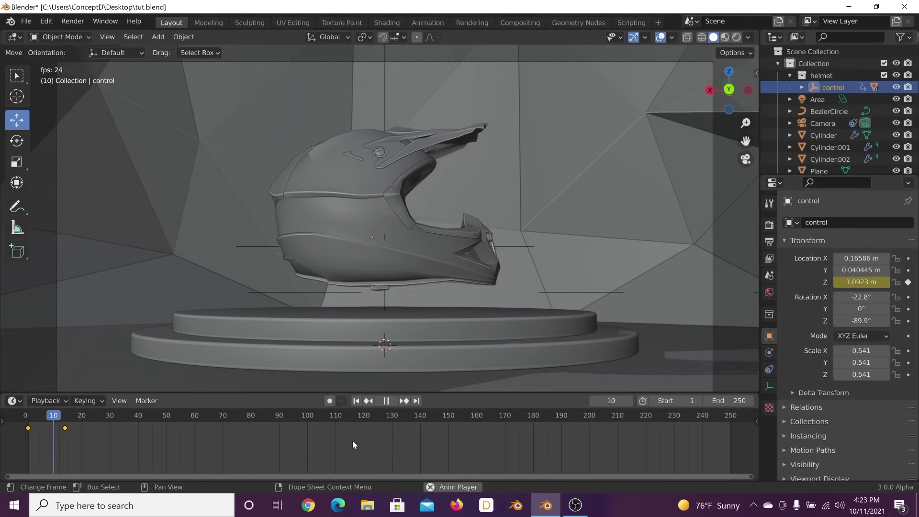
{"action": "key", "text": "space"}
{"action": "left_click", "coordinate": [355, 401]}
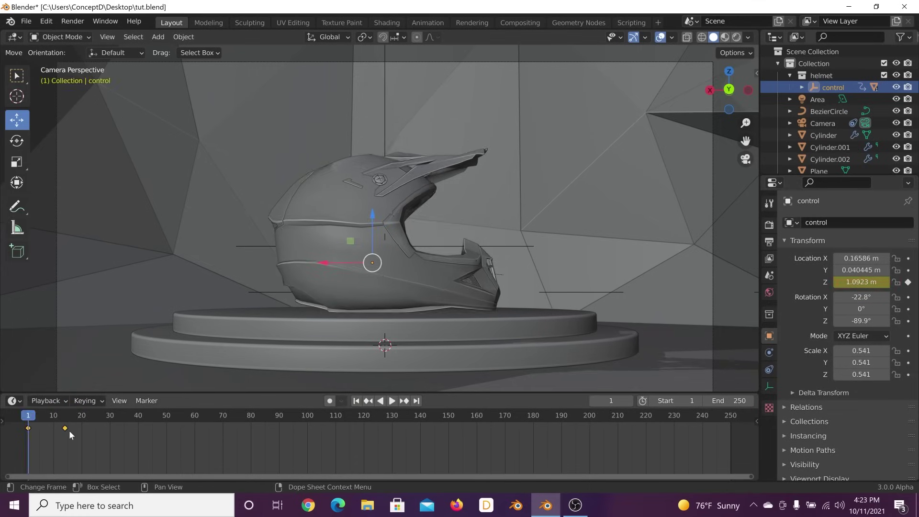
Move the second Z location keyframe to frame 24, preview the slower lift and return to frame 1.
{"action": "left_click_drag", "start_coordinate": [65, 428], "coordinate": [107, 429]}
{"action": "key", "text": "space"}
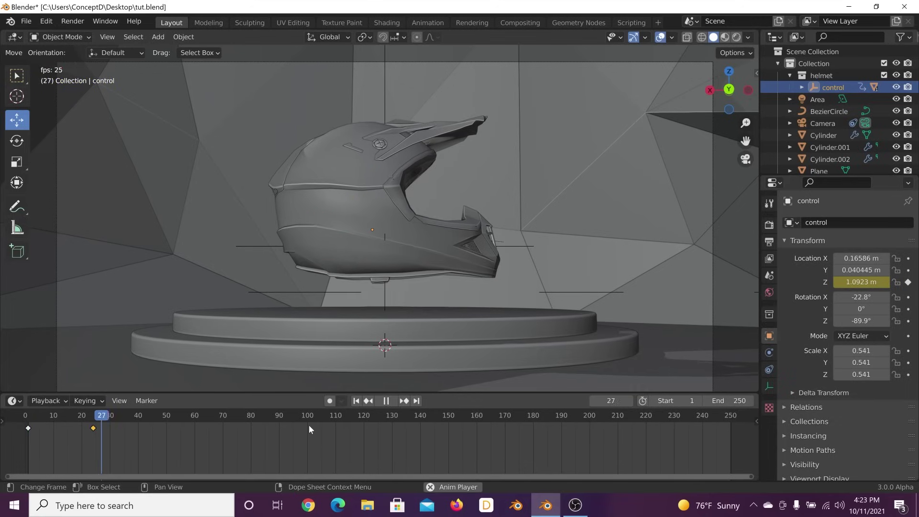
{"action": "key", "text": "space"}
{"action": "left_click", "coordinate": [356, 400]}
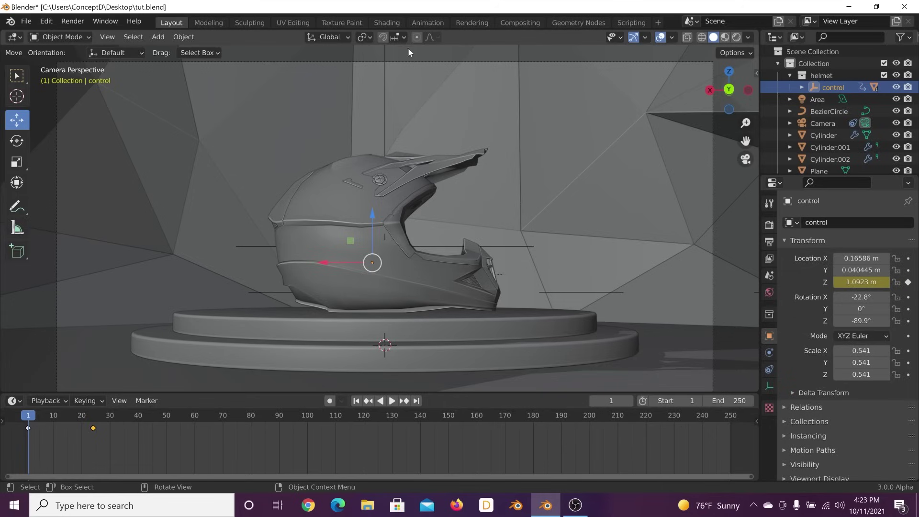
Switch to the Animation workspace, show the camera view in the main viewport and widen the second viewport beside it.
{"action": "left_click", "coordinate": [416, 23]}
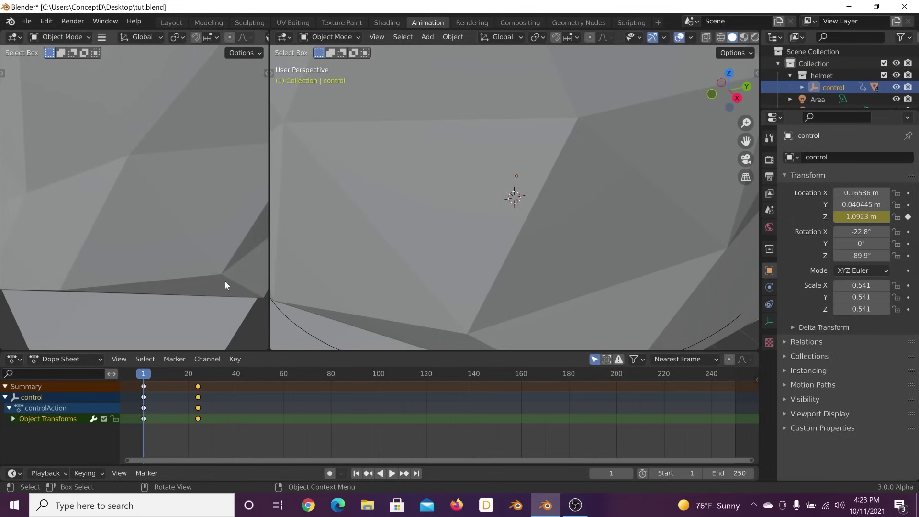
{"action": "key", "text": "KP_0"}
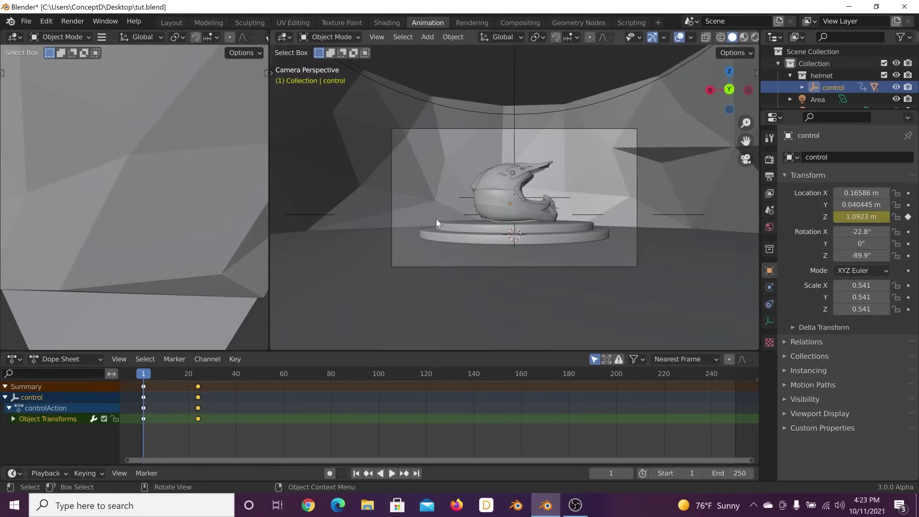
{"action": "left_click_drag", "start_coordinate": [267, 252], "coordinate": [363, 251]}
{"action": "scroll", "coordinate": [525, 247], "scroll_direction": "up", "scroll_amount": 3}
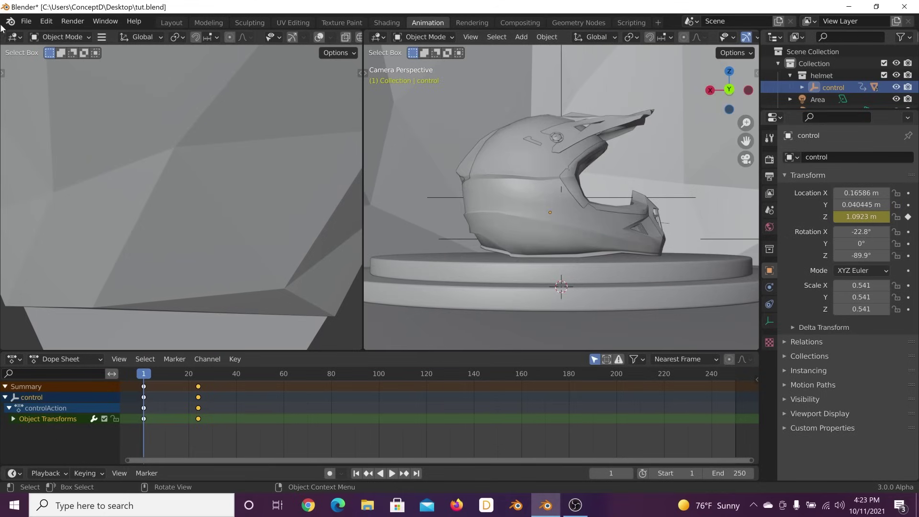
Replace the secondary viewport with a wider Graph Editor showing the control empty's Z location curve close up.
{"action": "left_click", "coordinate": [14, 37]}
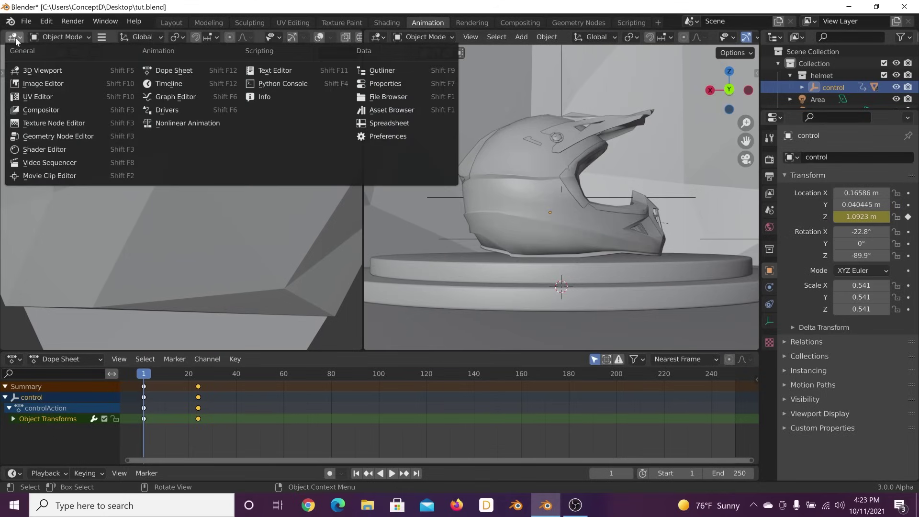
{"action": "left_click", "coordinate": [175, 96]}
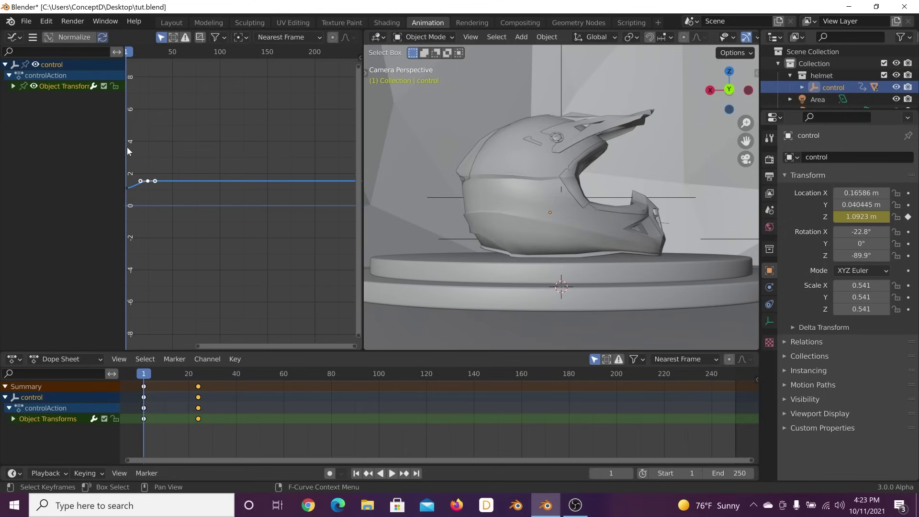
{"action": "left_click_drag", "start_coordinate": [362, 344], "coordinate": [396, 335]}
{"action": "scroll", "coordinate": [486, 294], "scroll_direction": "up", "scroll_amount": 2}
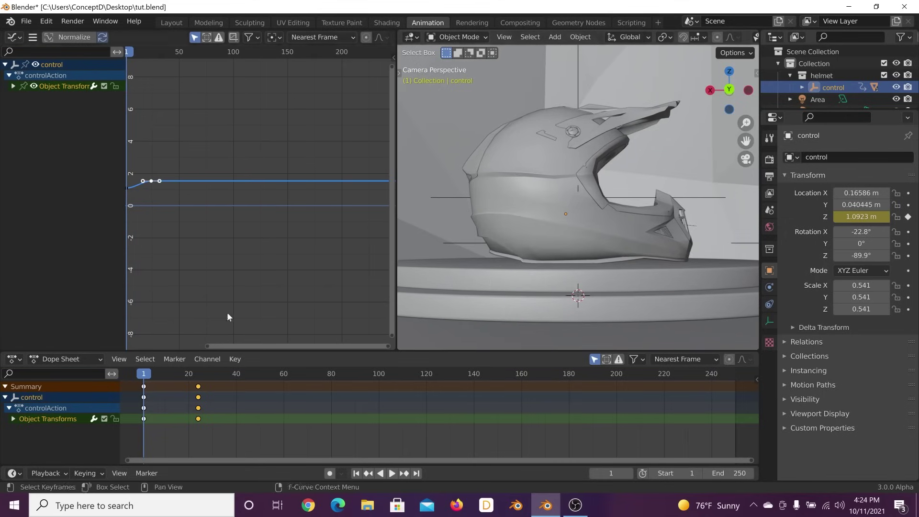
{"action": "scroll", "coordinate": [262, 226], "scroll_direction": "up", "scroll_amount": 7}
{"action": "middle_click_drag", "start_coordinate": [143, 194], "coordinate": [291, 215]}
{"action": "scroll", "coordinate": [282, 215], "scroll_direction": "up", "scroll_amount": 4}
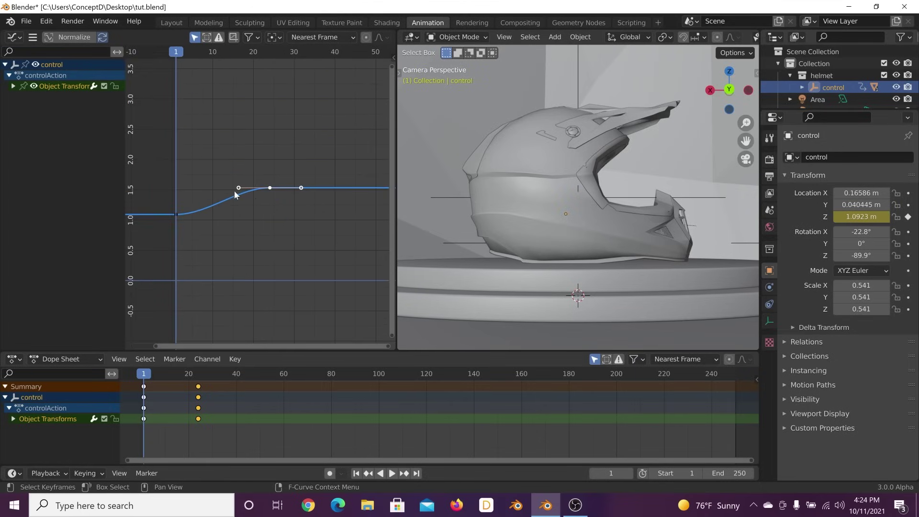
Play the helmet's lift with the default Z location curve from frame 1 and return to the first frame.
{"action": "key", "text": "space"}
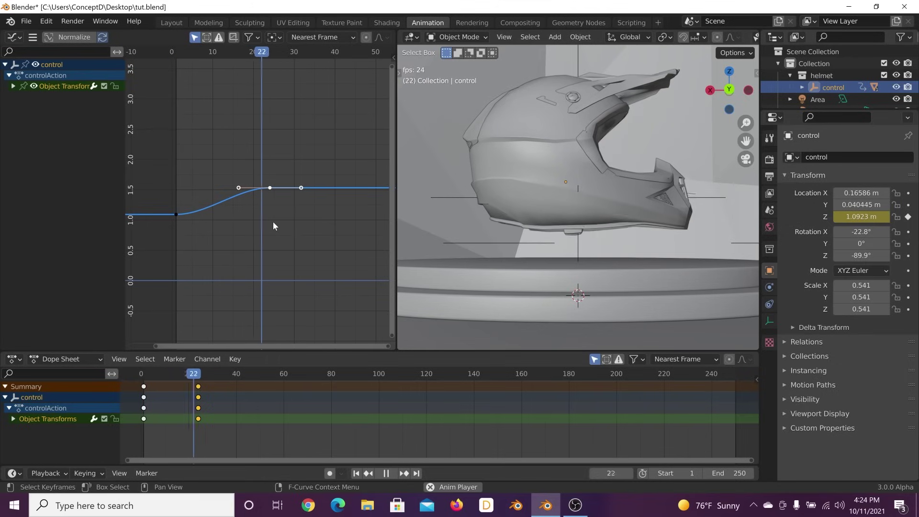
{"action": "key", "text": "space"}
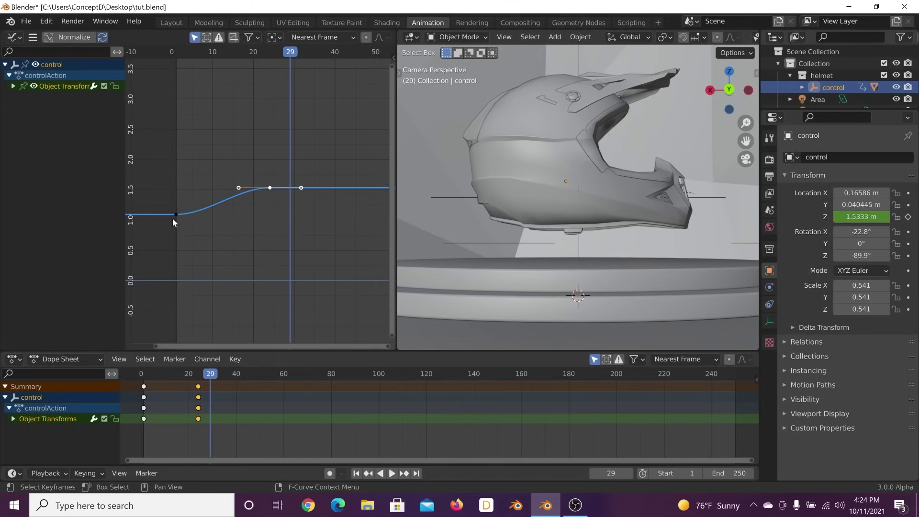
{"action": "left_click", "coordinate": [356, 472]}
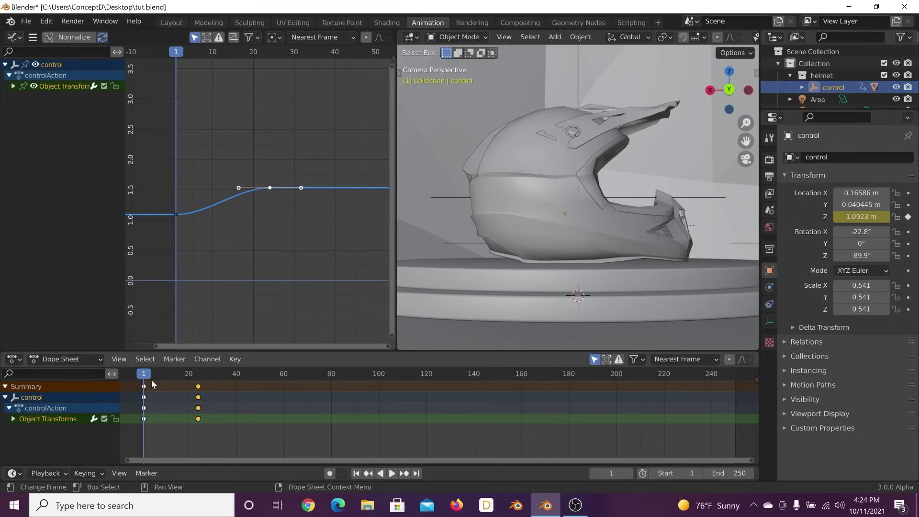
{"action": "mouse_move", "coordinate": [153, 382]}
{"action": "left_mouse_down"}
{"action": "mouse_move", "coordinate": [214, 374]}
{"action": "mouse_move", "coordinate": [145, 397]}
{"action": "left_mouse_up"}
{"action": "key", "text": "space"}
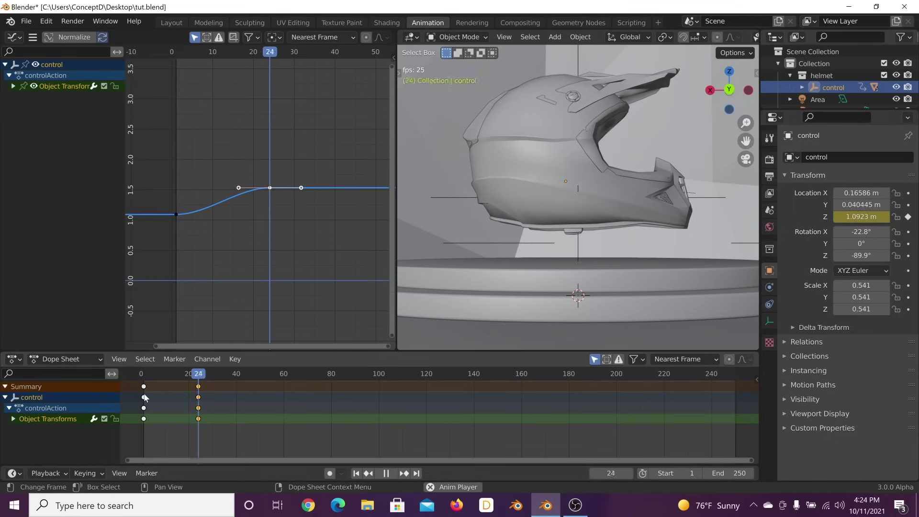
{"action": "left_click", "coordinate": [356, 472]}
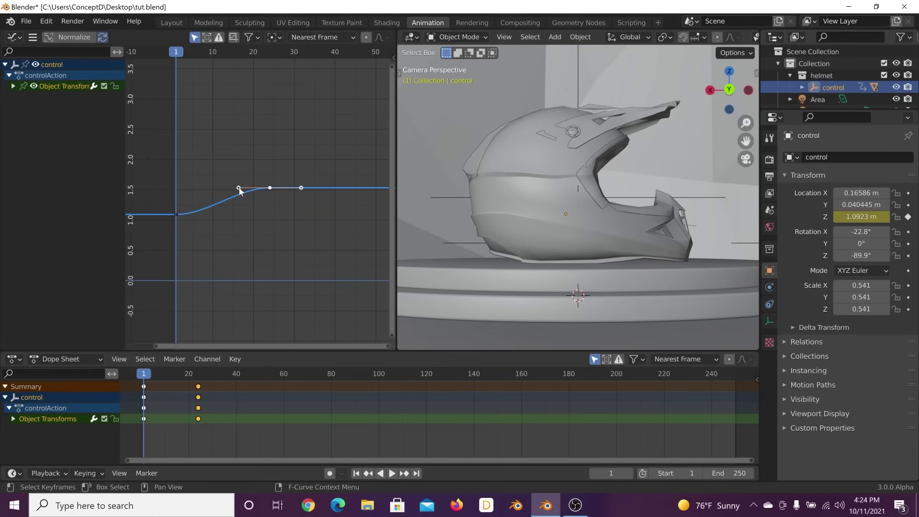
Try stretching the left handle of the frame 24 Z location key back to about frame 0, preview it, undo it and replay the original lift.
{"action": "left_click_drag", "start_coordinate": [239, 188], "coordinate": [172, 190]}
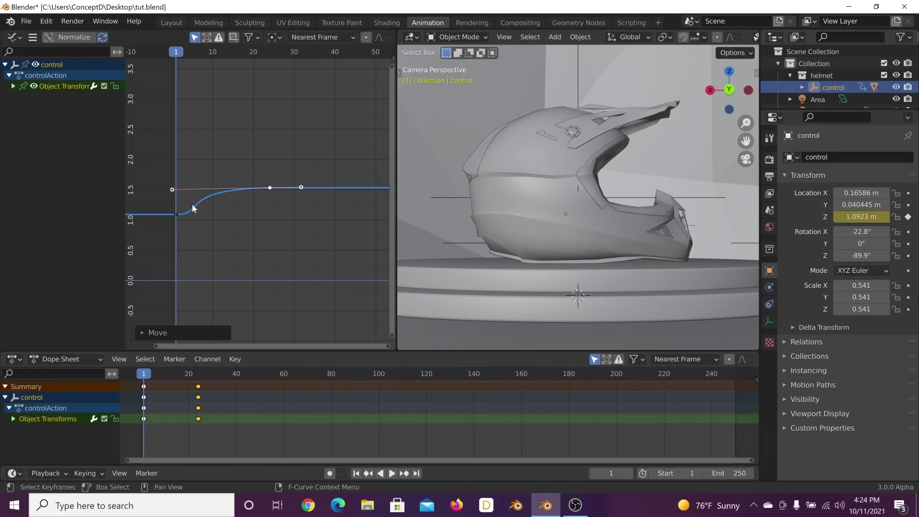
{"action": "key", "text": "space"}
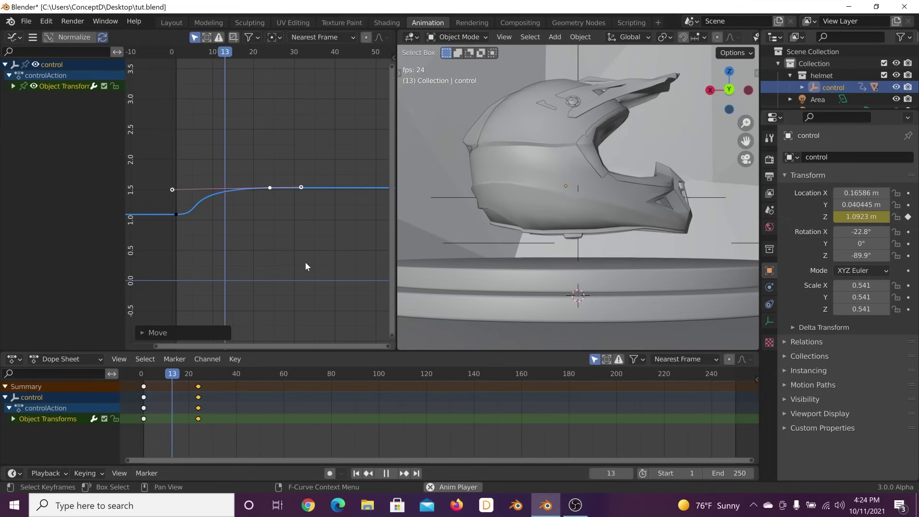
{"action": "key", "text": "space"}
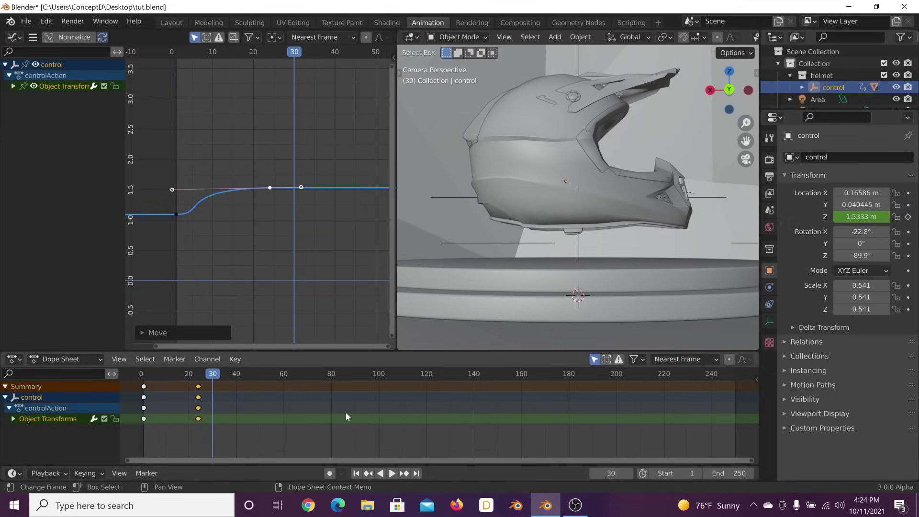
{"action": "key", "text": "ctrl+z"}
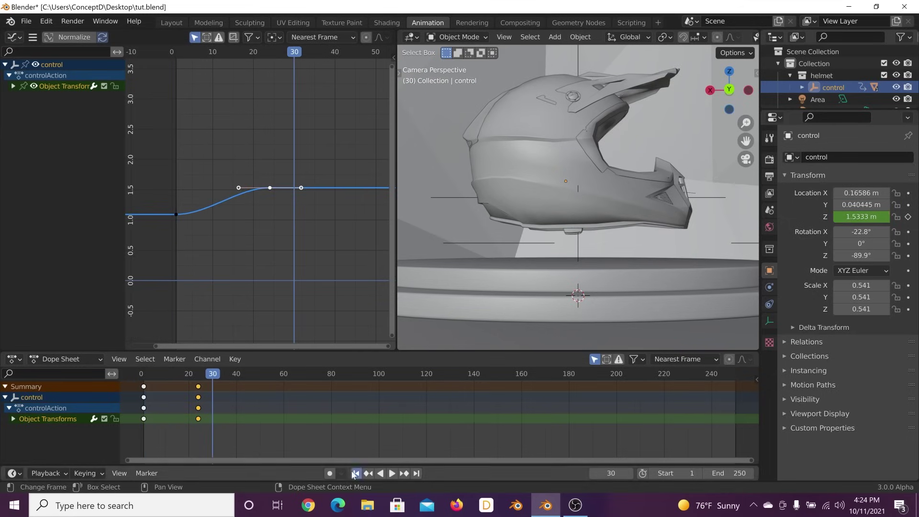
{"action": "key", "text": "shift+Left"}
{"action": "key", "text": "space"}
{"action": "key", "text": "space"}
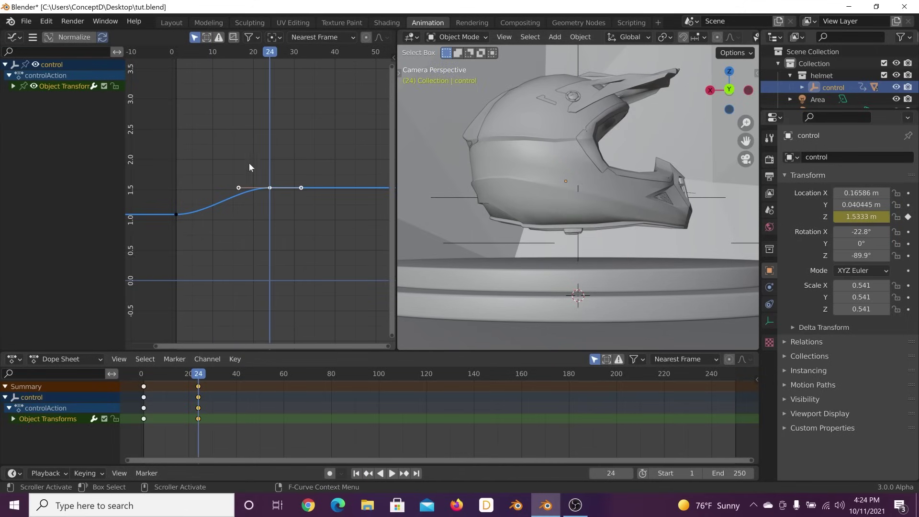
Stretch the left handle of the frame 24 Z location key back to about frame 0 and preview the eased lift from frame 1.
{"action": "left_click", "coordinate": [239, 187]}
{"action": "left_click", "coordinate": [13, 87]}
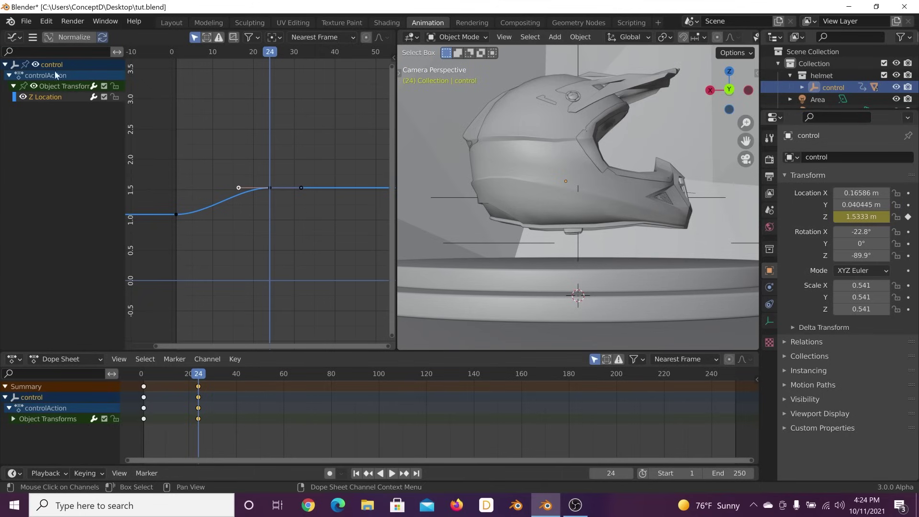
{"action": "left_click", "coordinate": [356, 473]}
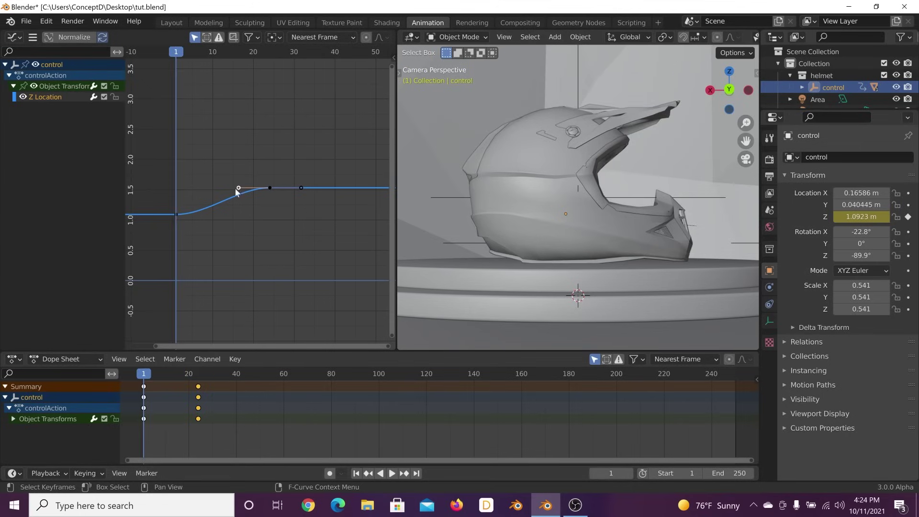
{"action": "key", "text": "g"}
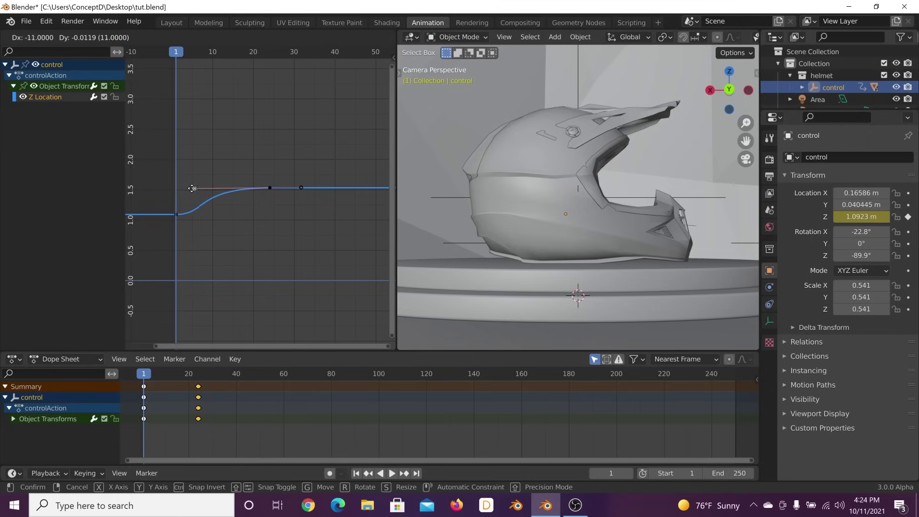
{"action": "left_click", "coordinate": [174, 188]}
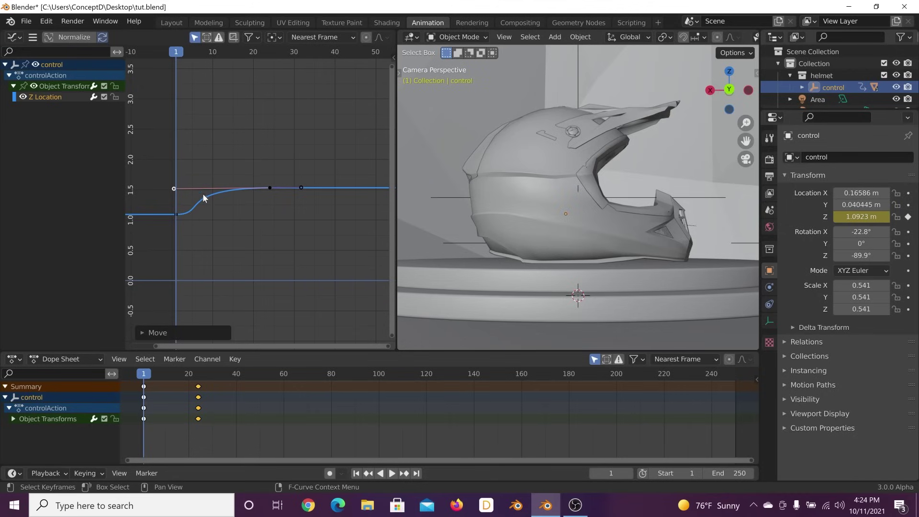
{"action": "scroll", "coordinate": [197, 200], "scroll_direction": "up", "scroll_amount": 2}
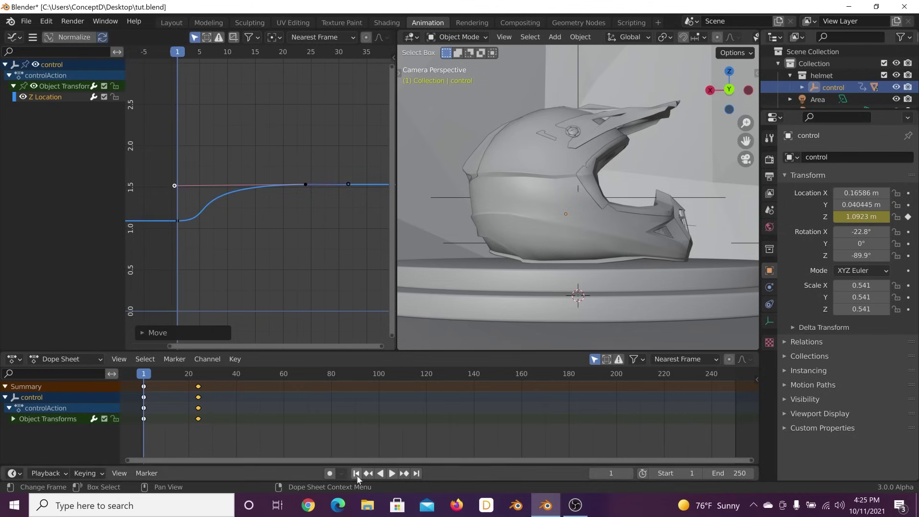
{"action": "key", "text": "space"}
{"action": "key", "text": "space"}
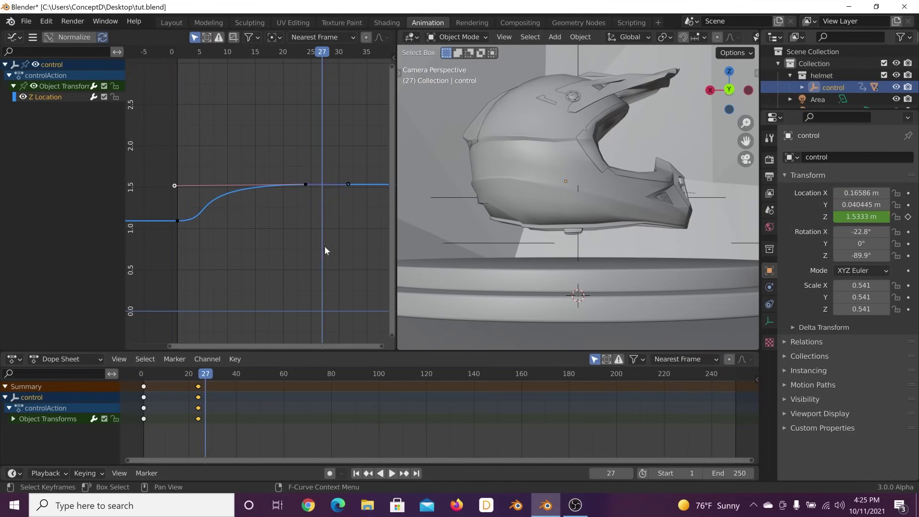
Show more of the stage in the camera view, replay the eased lift from the first frame and return to frame 1.
{"action": "scroll", "coordinate": [501, 206], "scroll_direction": "down", "scroll_amount": 2}
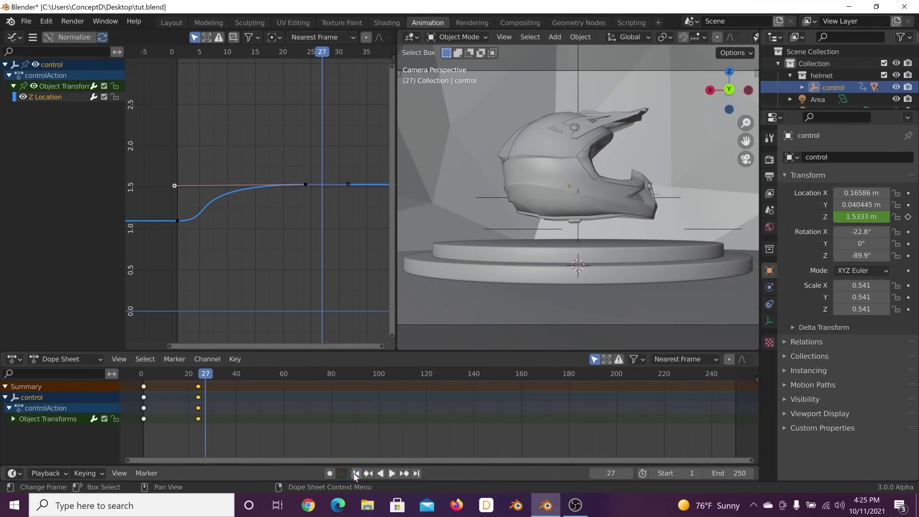
{"action": "left_click", "coordinate": [355, 473]}
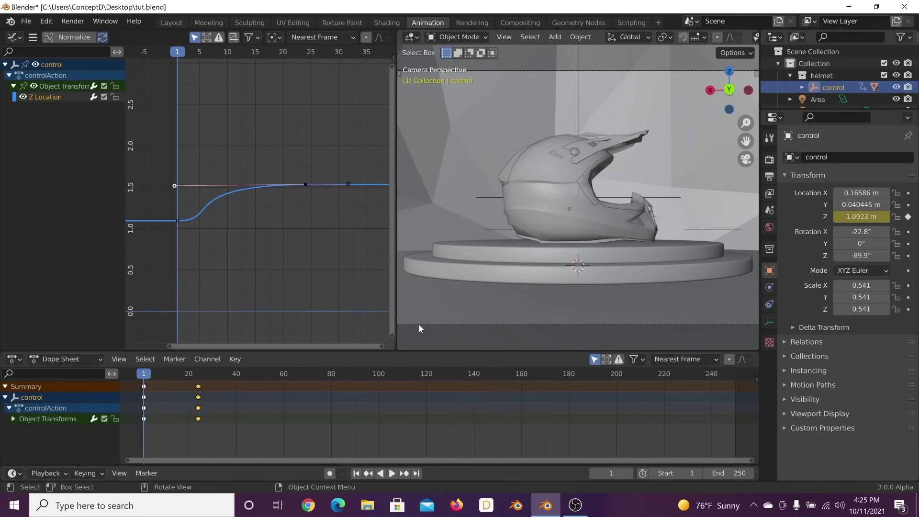
{"action": "key", "text": "space"}
{"action": "key", "text": "space"}
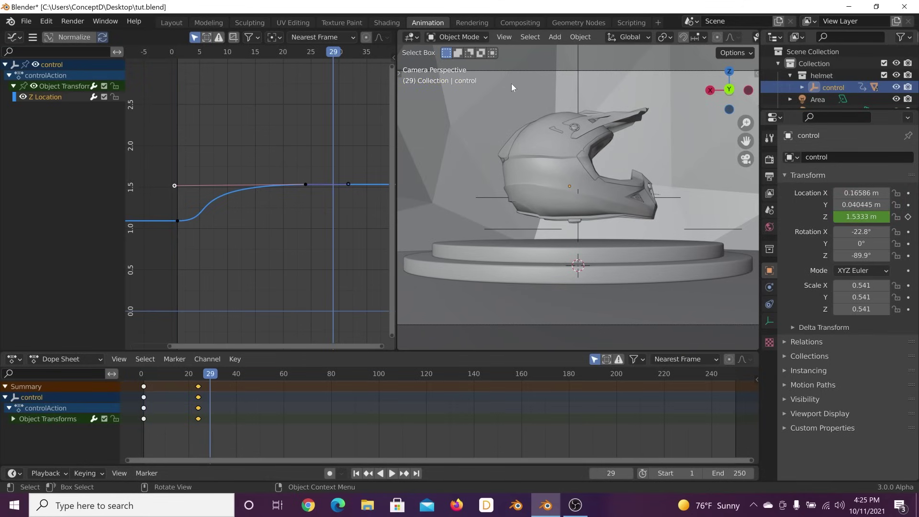
{"action": "left_click", "coordinate": [355, 472]}
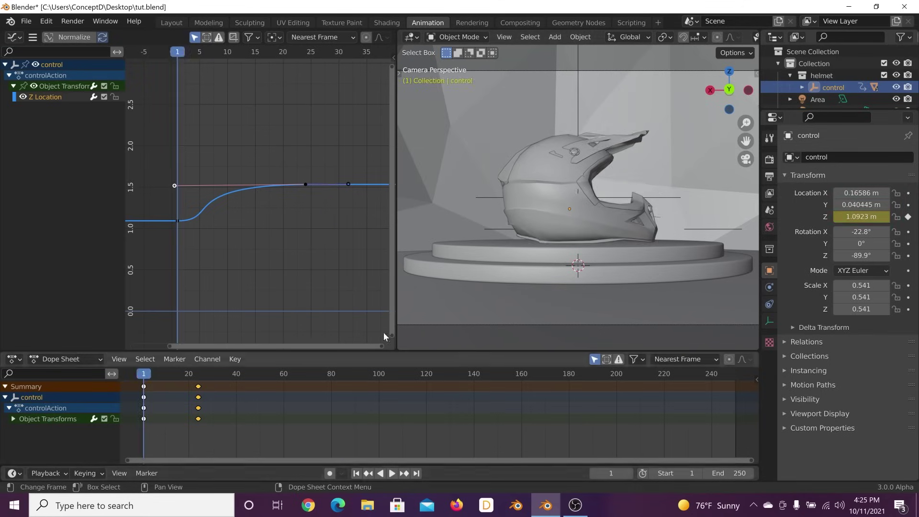
Try changing the control's Z rotation at frame 1, undo it, play the animation briefly and return to frame 1.
{"action": "left_click_drag", "start_coordinate": [861, 256], "coordinate": [842, 256]}
{"action": "key", "text": "ctrl+z"}
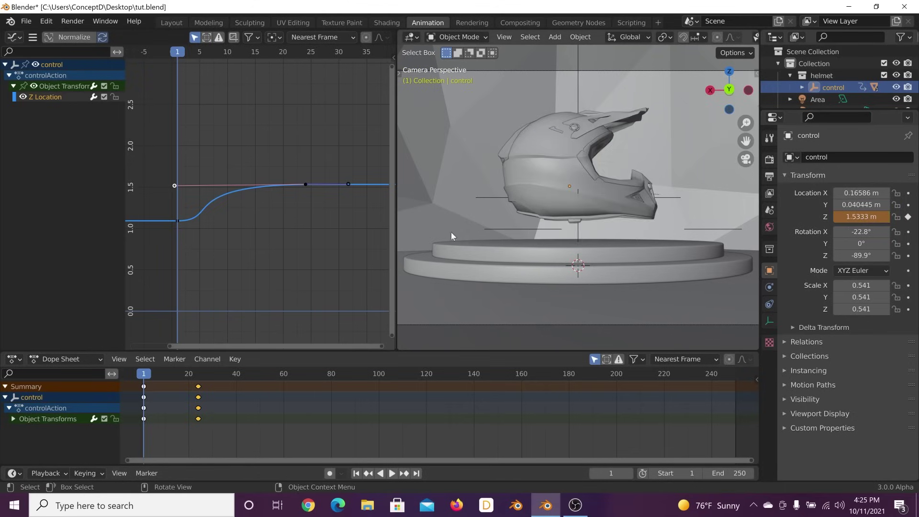
{"action": "key", "text": "space"}
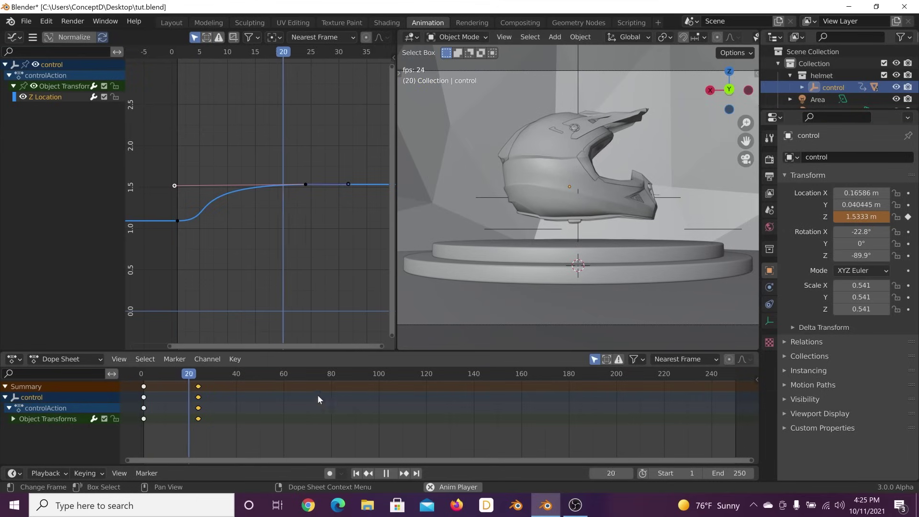
{"action": "key", "text": "space"}
{"action": "left_click_drag", "start_coordinate": [192, 377], "coordinate": [143, 386]}
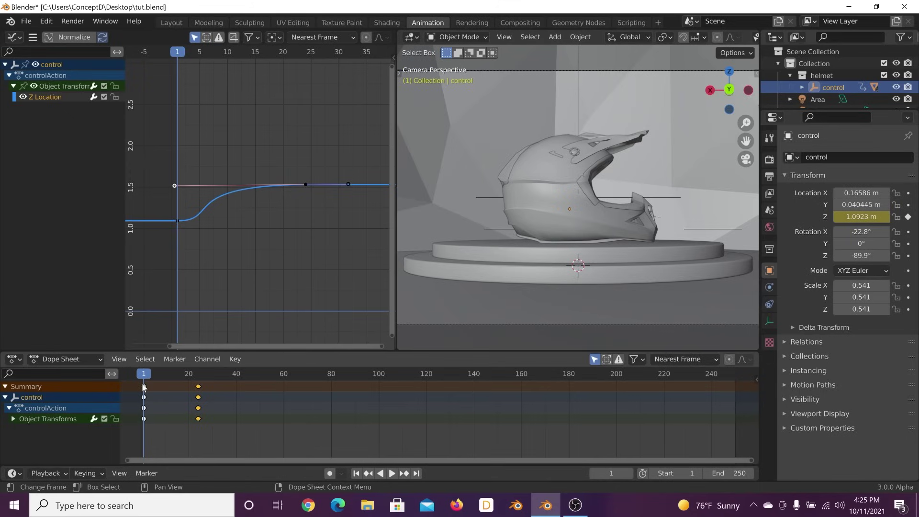
Play the lift from frame 1, stop at frame 13 and keyframe the control's Z rotation there.
{"action": "key", "text": "space"}
{"action": "key", "text": "space"}
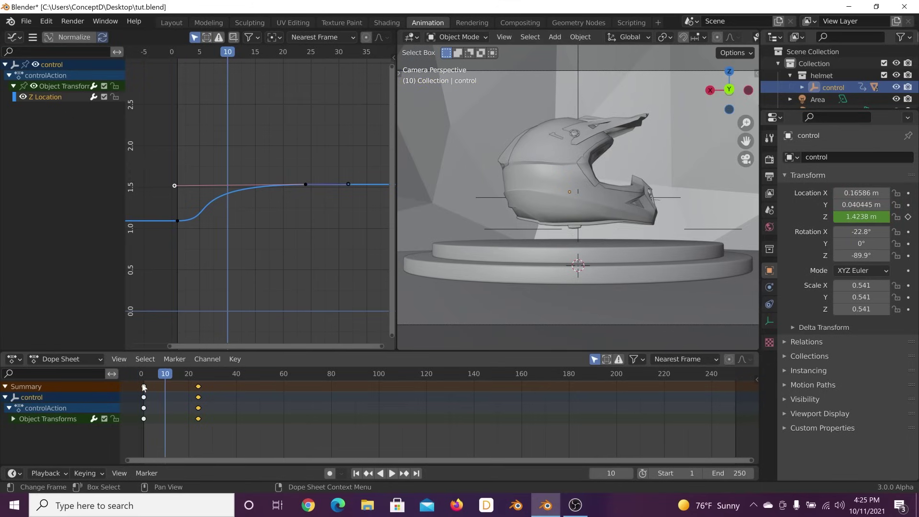
{"action": "left_click_drag", "start_coordinate": [167, 377], "coordinate": [143, 385]}
{"action": "key", "text": "space"}
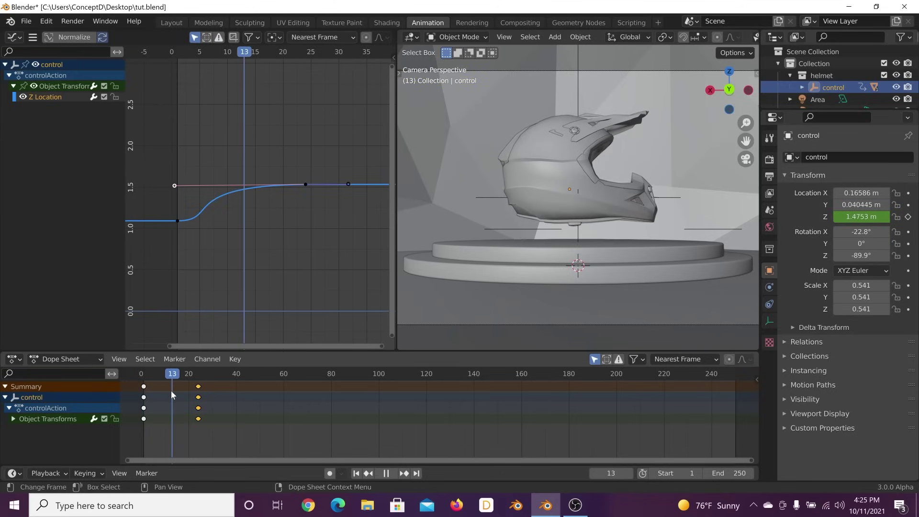
{"action": "key", "text": "space"}
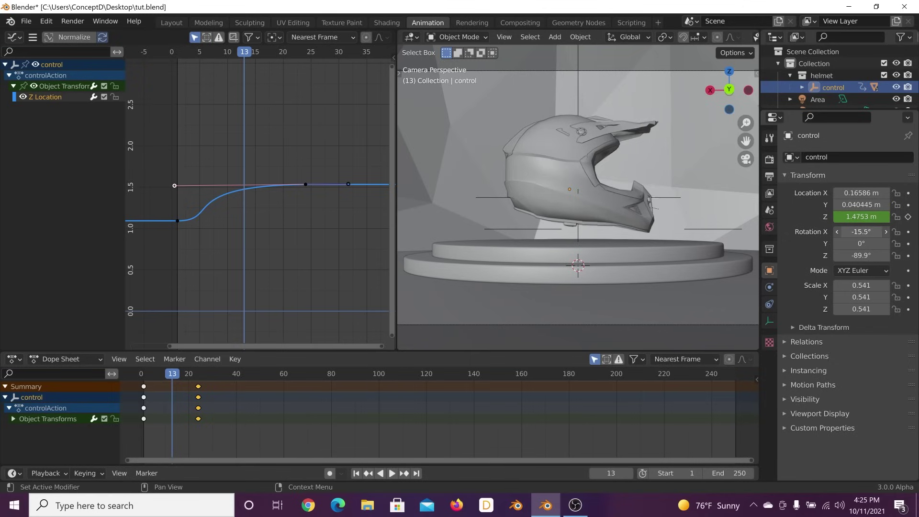
{"action": "left_click", "coordinate": [907, 255]}
Set and keyframe the control's Z rotation at -130° on frame 24, and preview the rotating lift from the first frame.
{"action": "left_click_drag", "start_coordinate": [173, 373], "coordinate": [200, 373]}
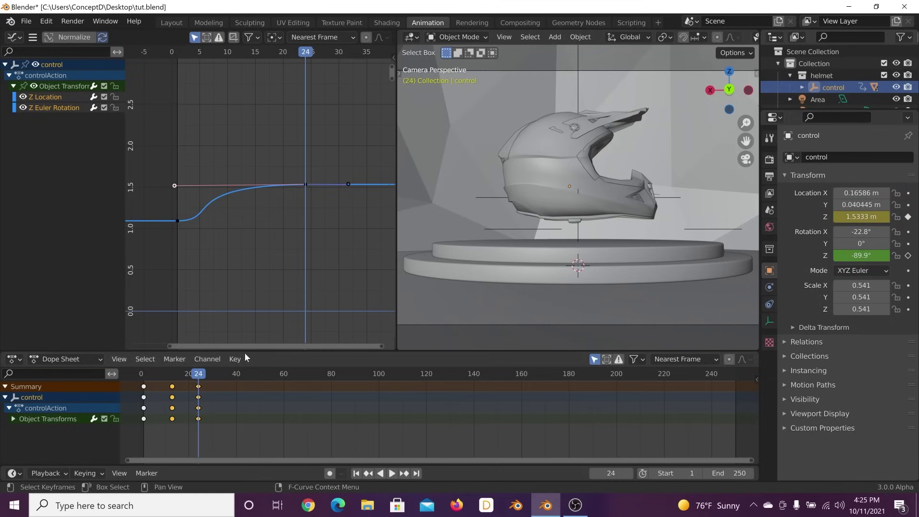
{"action": "left_click_drag", "start_coordinate": [849, 256], "coordinate": [808, 256]}
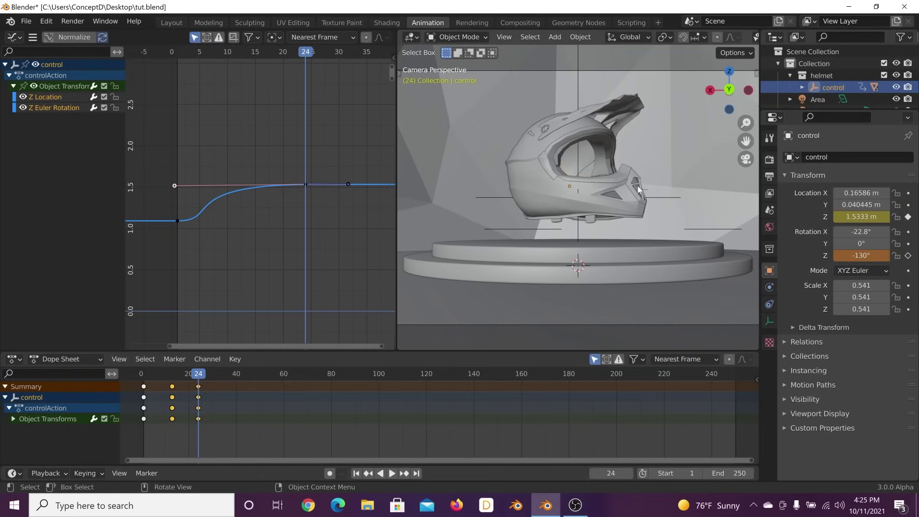
{"action": "left_click", "coordinate": [908, 256]}
{"action": "left_click", "coordinate": [356, 473]}
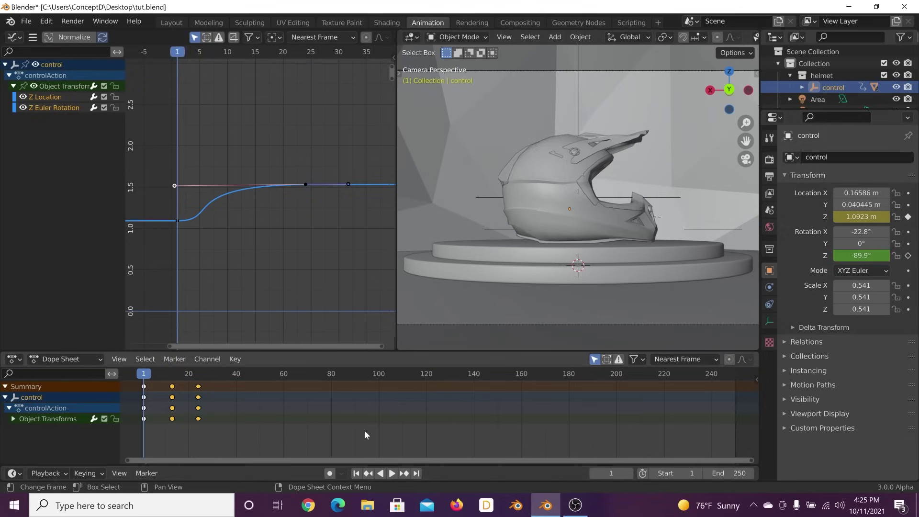
{"action": "key", "text": "space"}
{"action": "key", "text": "space"}
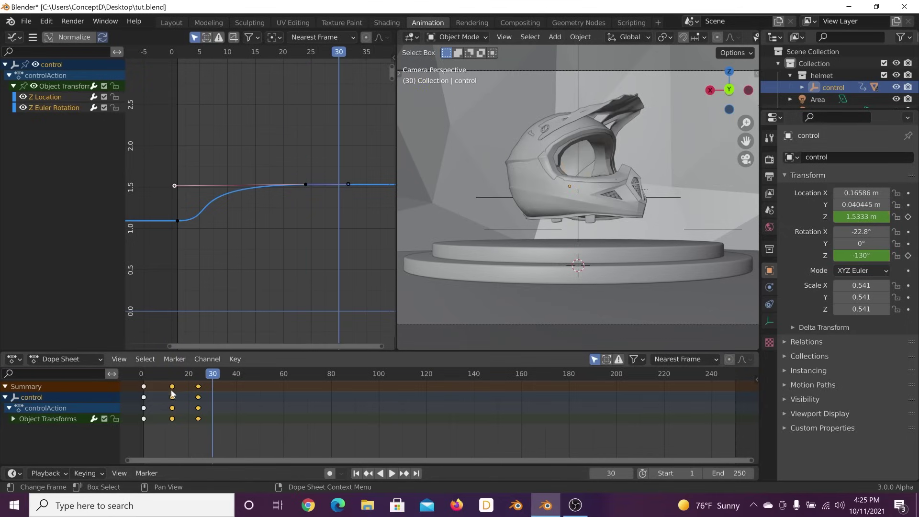
Isolate the Z Euler Rotation curve and stretch the left handle of its frame 24 key back to about frame 0.
{"action": "left_click", "coordinate": [39, 107]}
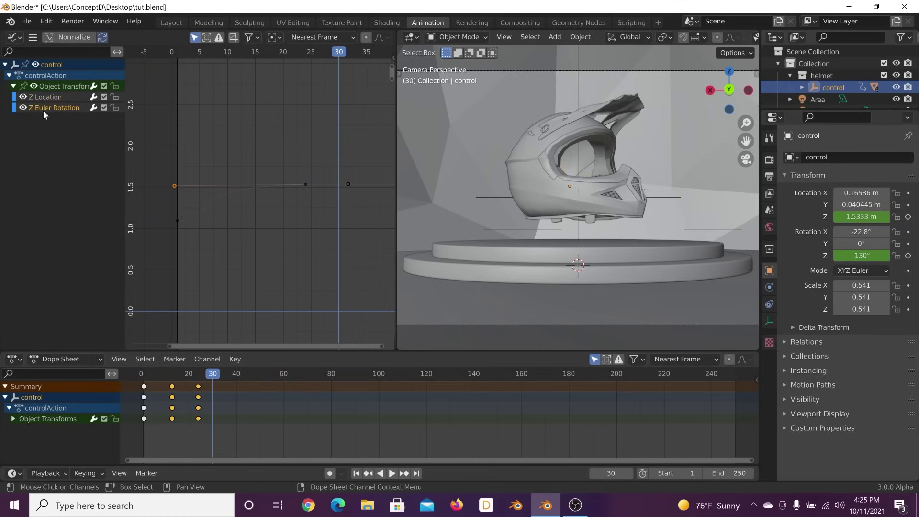
{"action": "key", "text": "Home"}
{"action": "scroll", "coordinate": [276, 269], "scroll_direction": "down", "scroll_amount": 10}
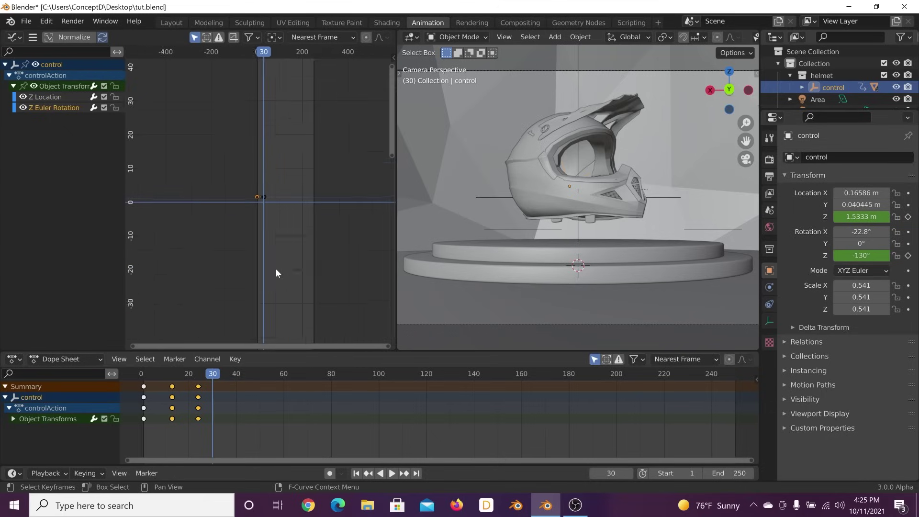
{"action": "scroll", "coordinate": [280, 246], "scroll_direction": "up", "scroll_amount": 5}
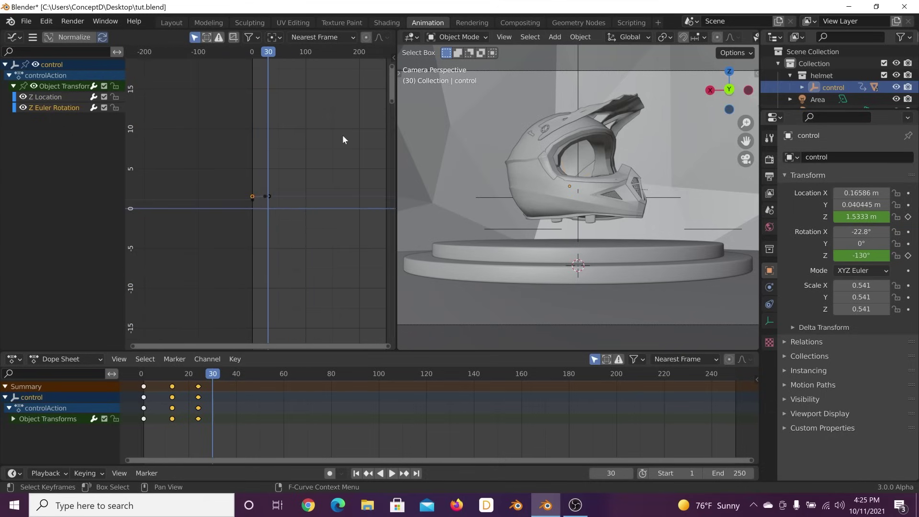
{"action": "left_click_drag", "start_coordinate": [392, 101], "coordinate": [372, 353]}
{"action": "scroll", "coordinate": [251, 299], "scroll_direction": "up", "scroll_amount": 5}
{"action": "middle_click_drag", "start_coordinate": [263, 302], "coordinate": [371, 285]}
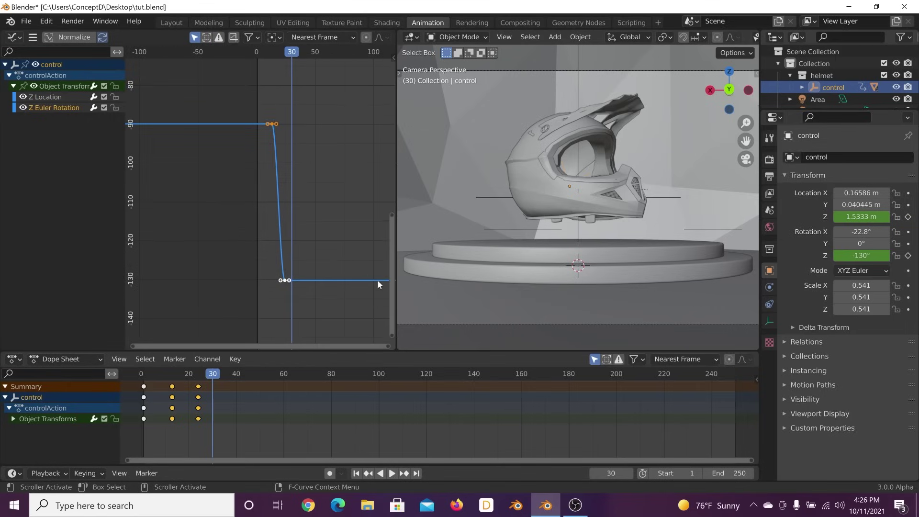
{"action": "left_click_drag", "start_coordinate": [391, 216], "coordinate": [383, 88]}
{"action": "scroll", "coordinate": [302, 238], "scroll_direction": "up", "scroll_amount": 5}
{"action": "middle_click_drag", "start_coordinate": [302, 238], "coordinate": [324, 154]}
{"action": "left_click_drag", "start_coordinate": [293, 266], "coordinate": [257, 265]}
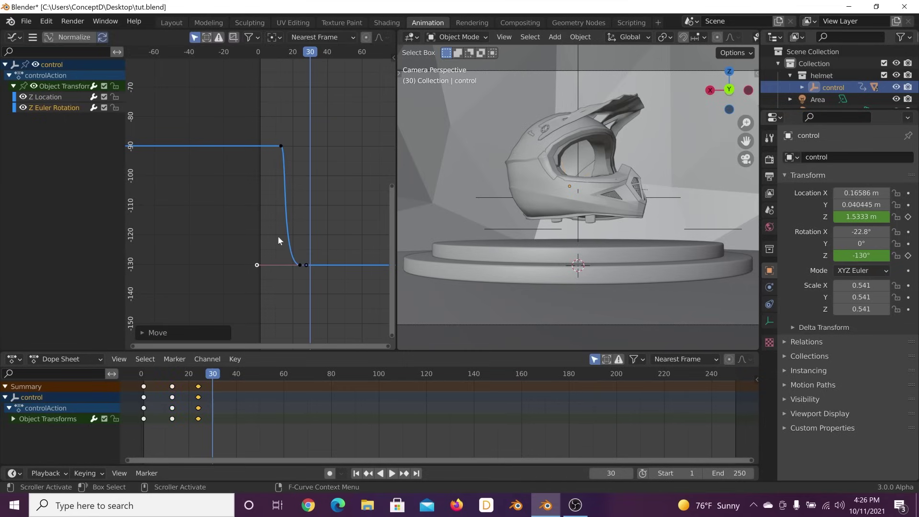
Play the rotating lift from frame 1 and move the frame 13 rotation keyframe to frame 10.
{"action": "left_click_drag", "start_coordinate": [211, 374], "coordinate": [144, 384]}
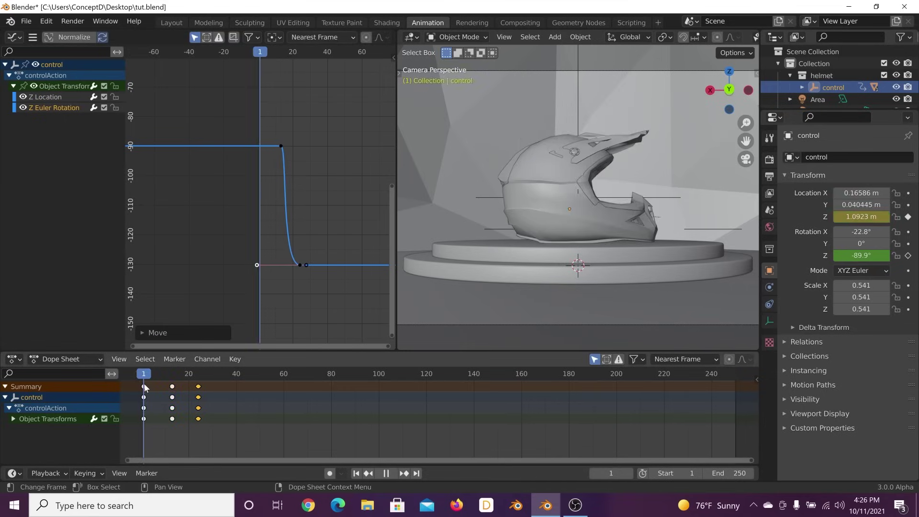
{"action": "key", "text": "space"}
{"action": "key", "text": "space"}
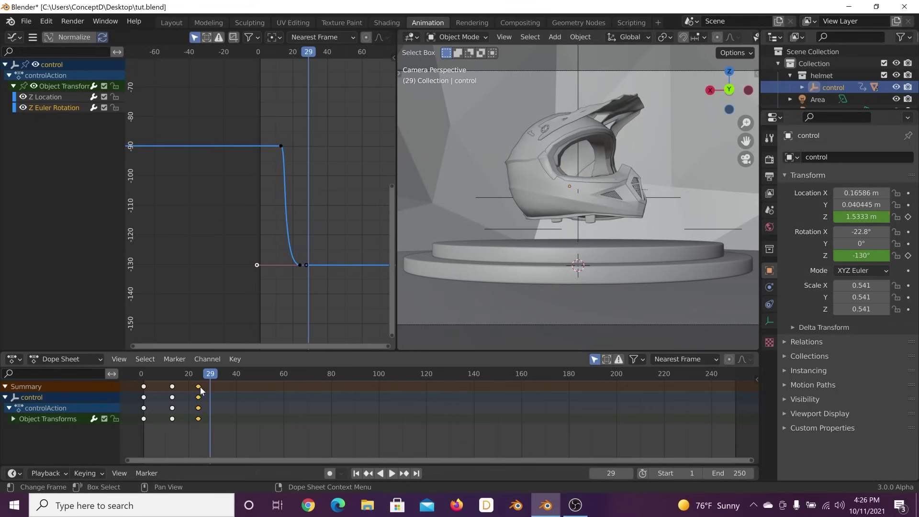
{"action": "left_click", "coordinate": [170, 386]}
{"action": "left_click_drag", "start_coordinate": [169, 386], "coordinate": [162, 386]}
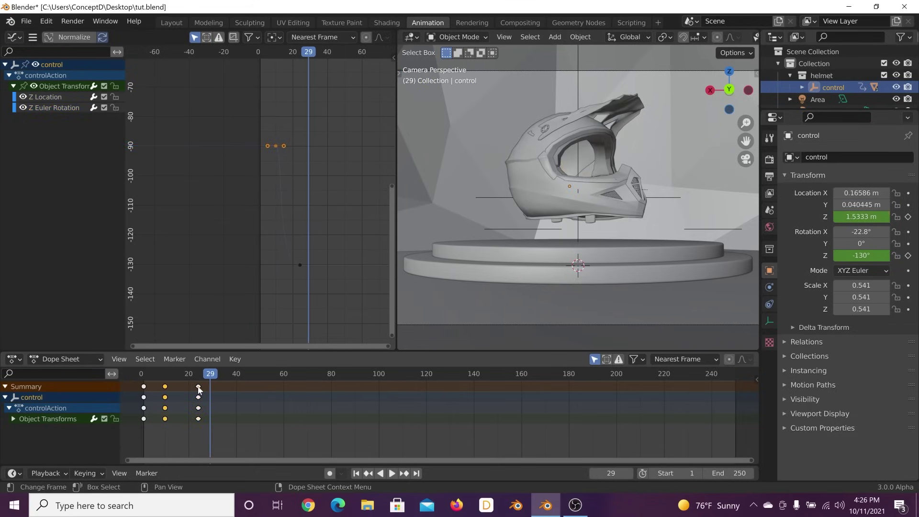
Isolate the Z Euler Rotation curve, move its end keyframe to frame 35 and preview the animation from the first frame.
{"action": "left_click", "coordinate": [53, 108]}
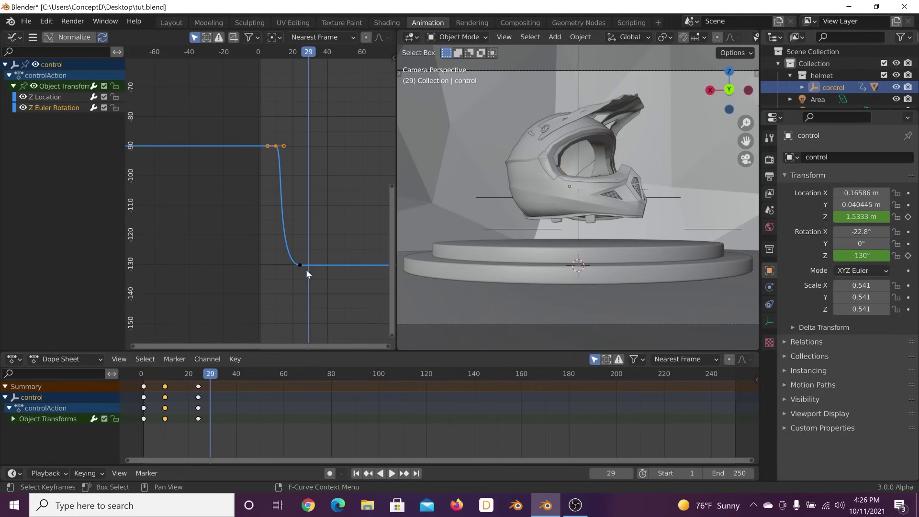
{"action": "left_click_drag", "start_coordinate": [300, 267], "coordinate": [319, 266]}
{"action": "left_click", "coordinate": [359, 475]}
{"action": "key", "text": "space"}
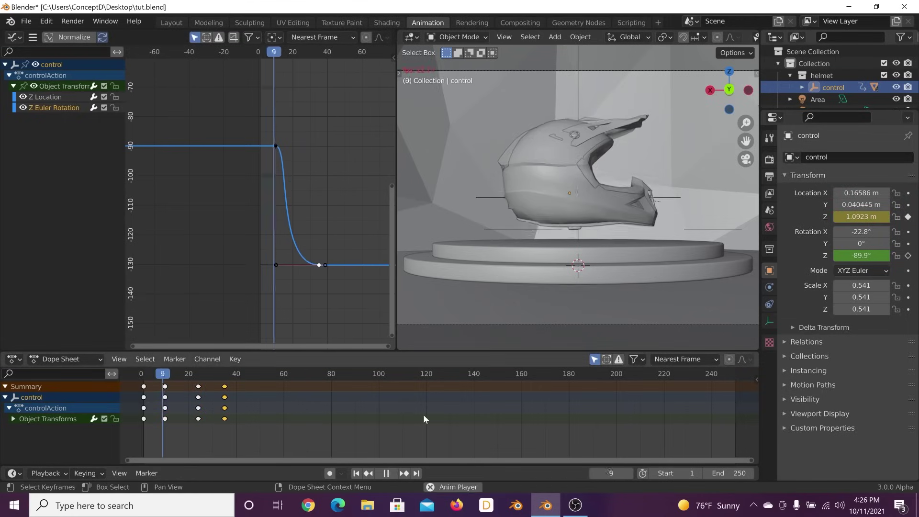
{"action": "key", "text": "space"}
Move the frame 10 rotation keyframe onto frame 1 and return the playhead to frame 1.
{"action": "left_click", "coordinate": [165, 386]}
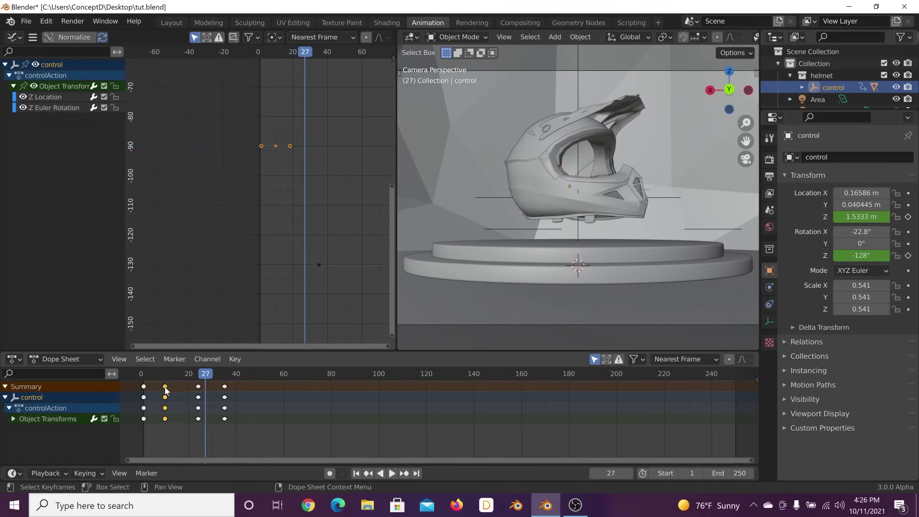
{"action": "key", "text": "g"}
{"action": "left_click", "coordinate": [142, 387]}
{"action": "key", "text": "g"}
{"action": "left_click", "coordinate": [146, 391]}
{"action": "left_click_drag", "start_coordinate": [216, 377], "coordinate": [140, 396]}
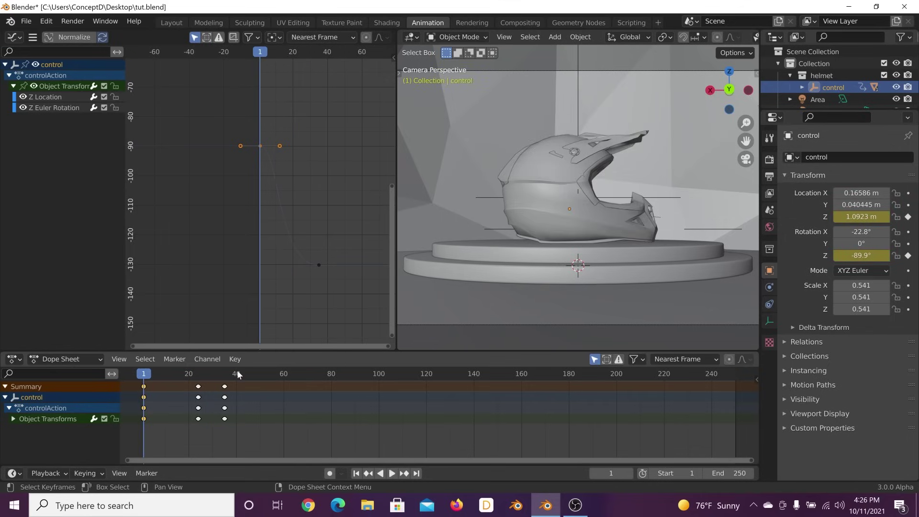
Play the animation repeatedly from the start to examine how the lift and the rotation work together.
{"action": "key", "text": "space"}
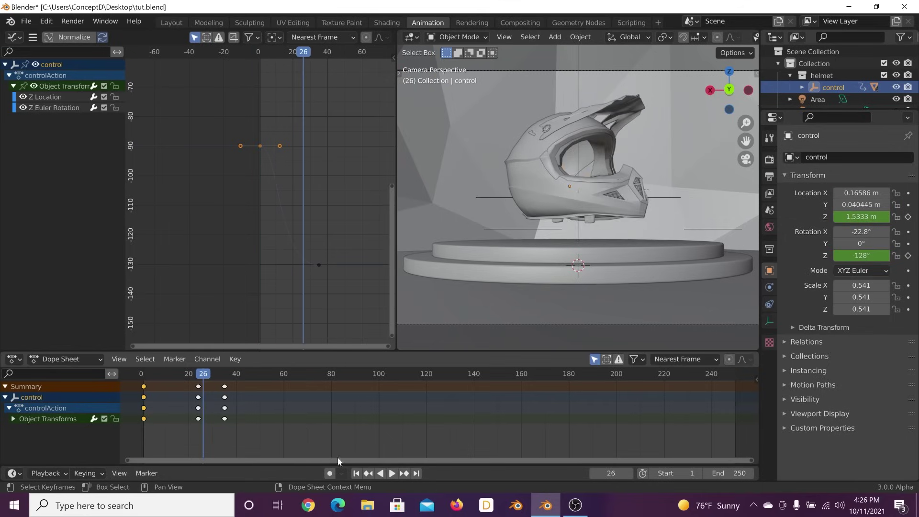
{"action": "left_click", "coordinate": [356, 473]}
{"action": "key", "text": "space"}
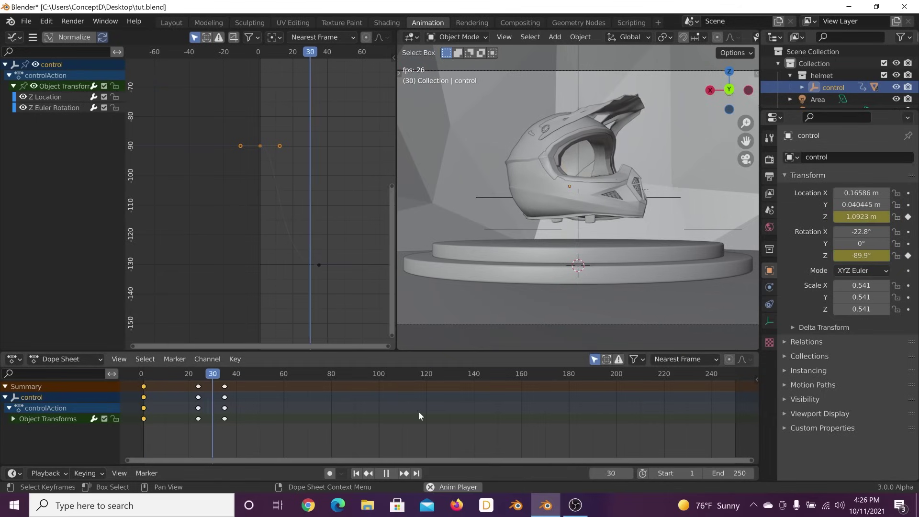
{"action": "key", "text": "space"}
{"action": "key", "text": "shift+Left"}
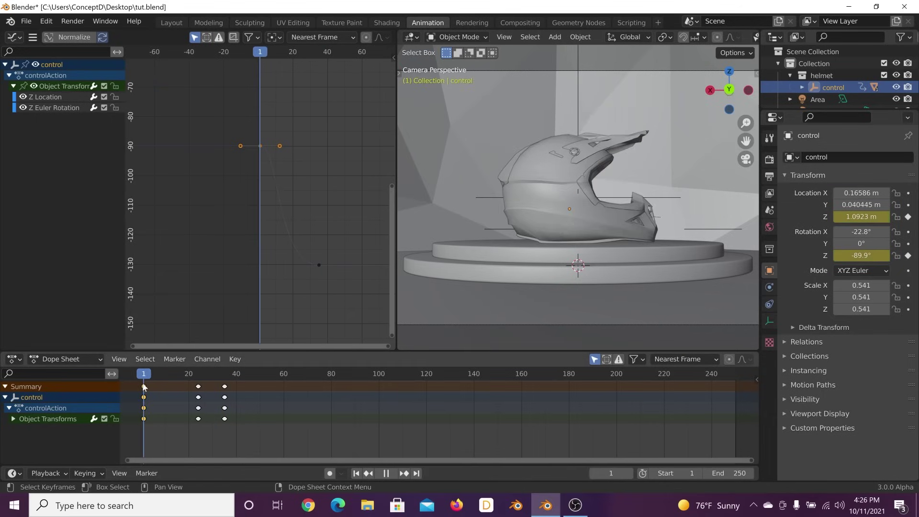
{"action": "key", "text": "space"}
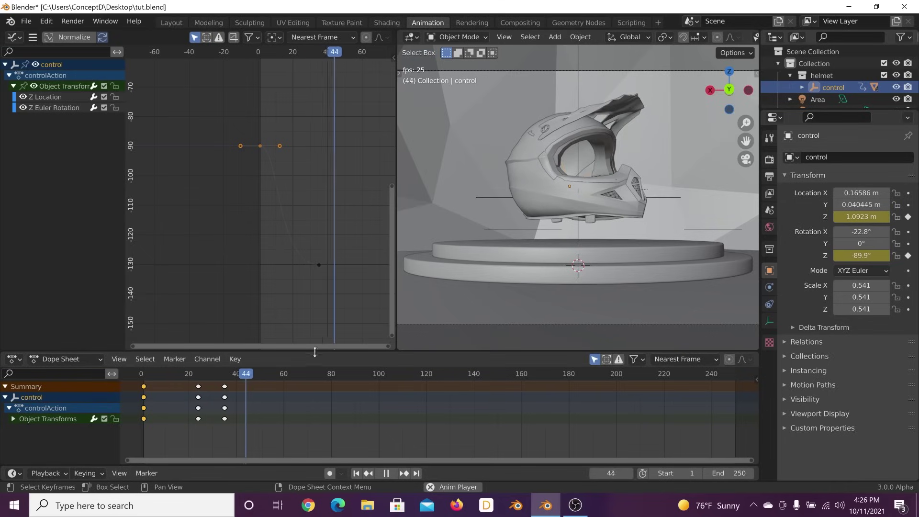
{"action": "left_click", "coordinate": [360, 391]}
{"action": "key", "text": "space"}
{"action": "left_click_drag", "start_coordinate": [284, 374], "coordinate": [143, 392]}
{"action": "key", "text": "space"}
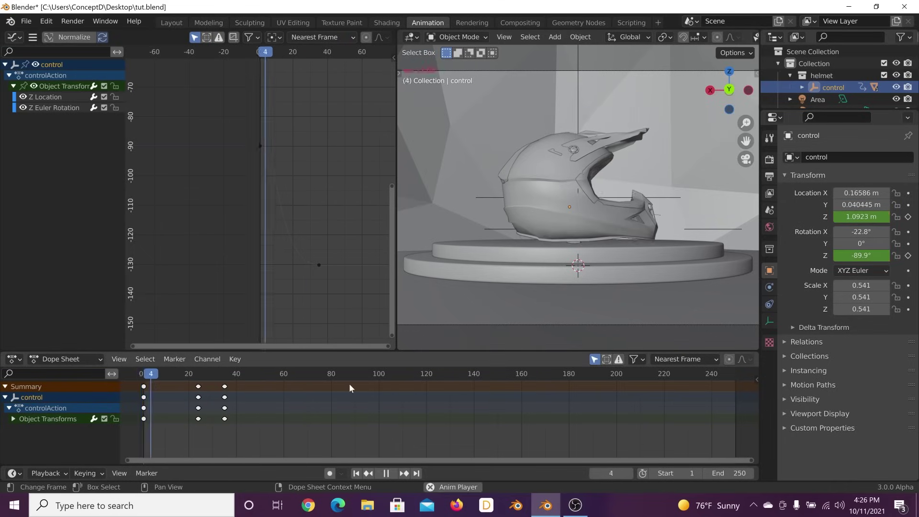
{"action": "key", "text": "space"}
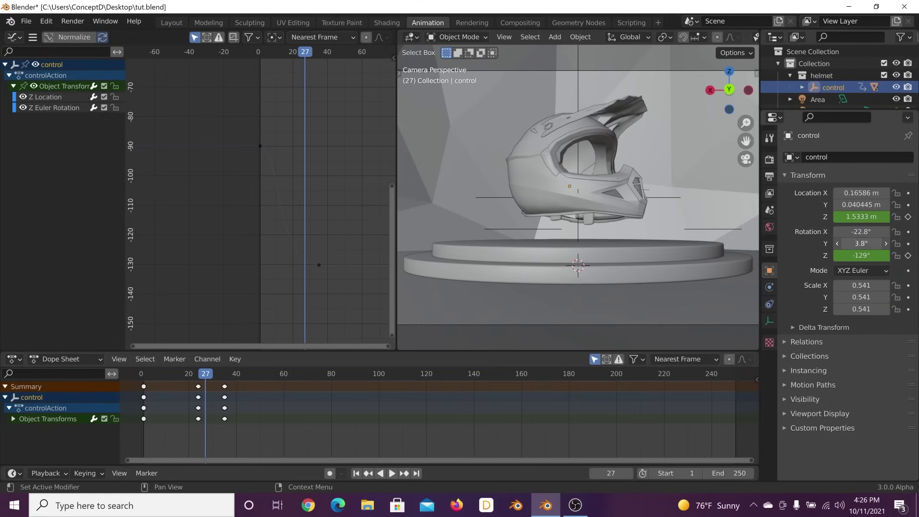
Try the control's X rotation at -8.4° on frame 46 and at 0° on frame 1, and undo both changes.
{"action": "key", "text": "shift+Left"}
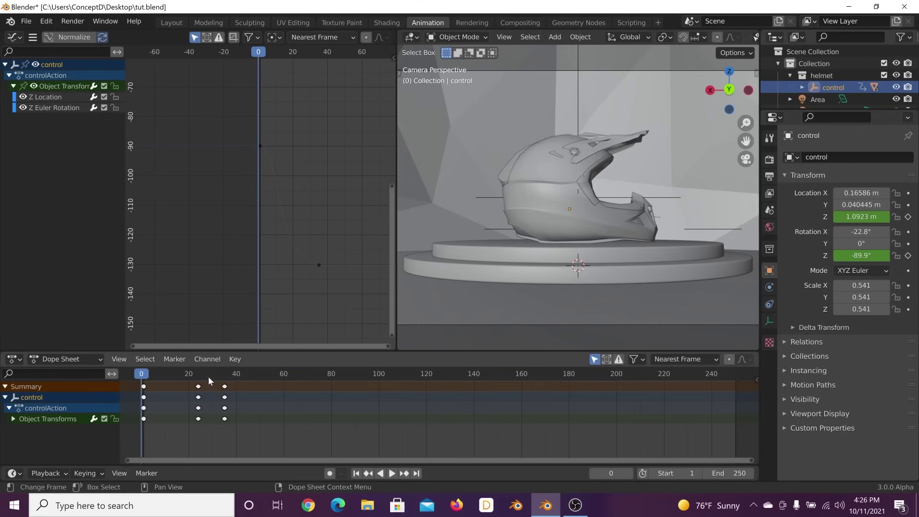
{"action": "left_click_drag", "start_coordinate": [209, 376], "coordinate": [251, 376]}
{"action": "left_click_drag", "start_coordinate": [874, 231], "coordinate": [896, 231]}
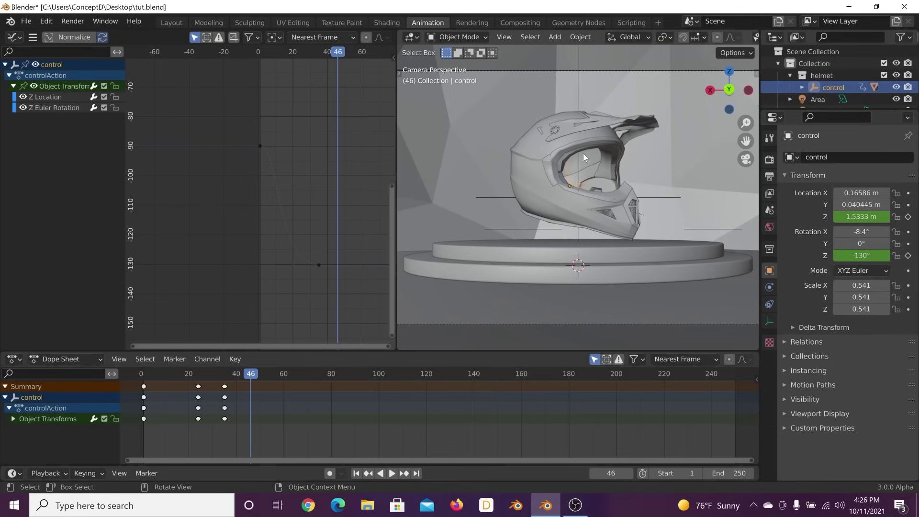
{"action": "left_click", "coordinate": [356, 472]}
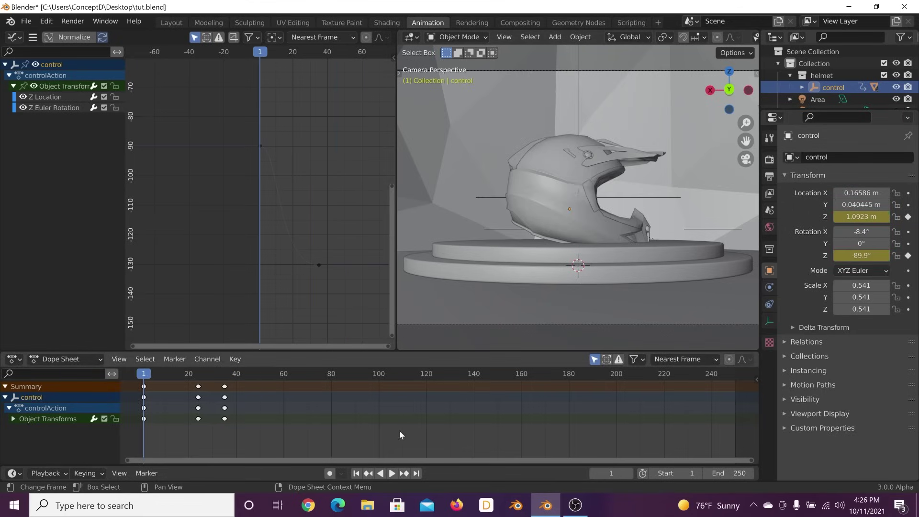
{"action": "left_click", "coordinate": [867, 231]}
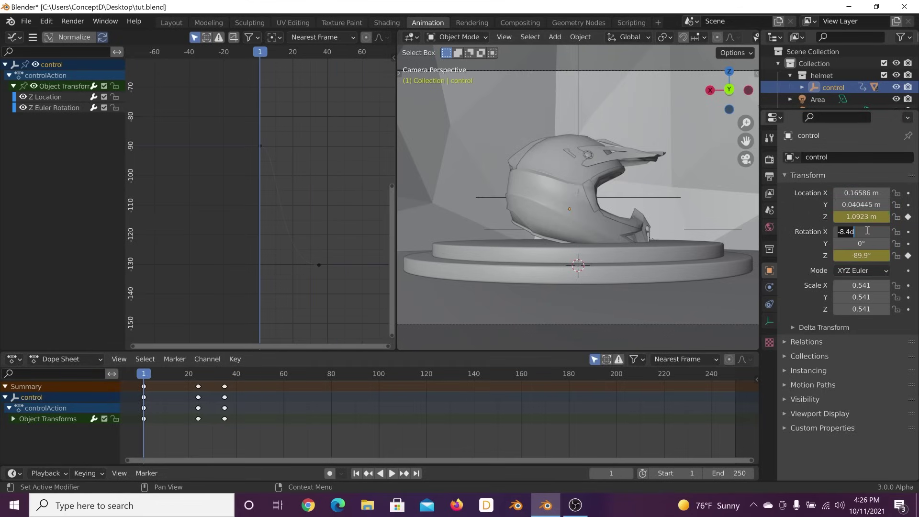
{"action": "type", "text": "0"}
{"action": "key", "text": "Return"}
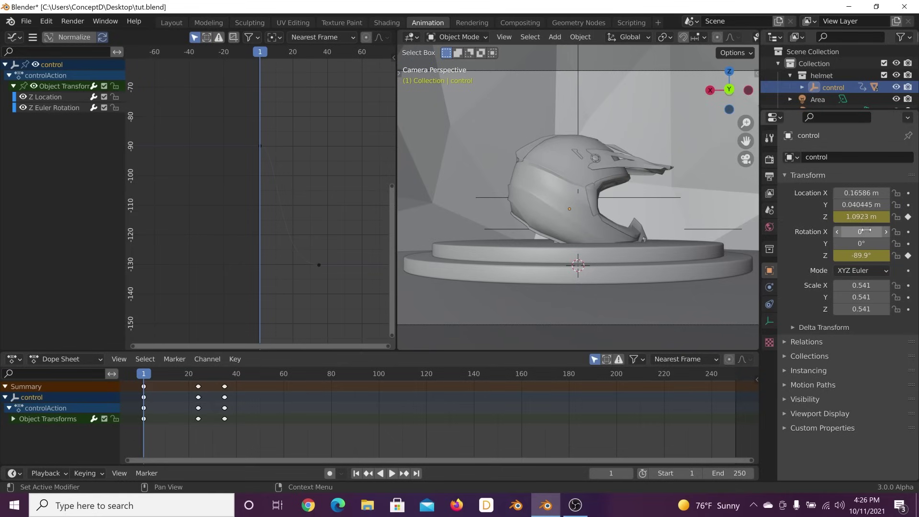
{"action": "key", "text": "ctrl+z"}
{"action": "key", "text": "ctrl+z"}
{"action": "key", "text": "ctrl+z"}
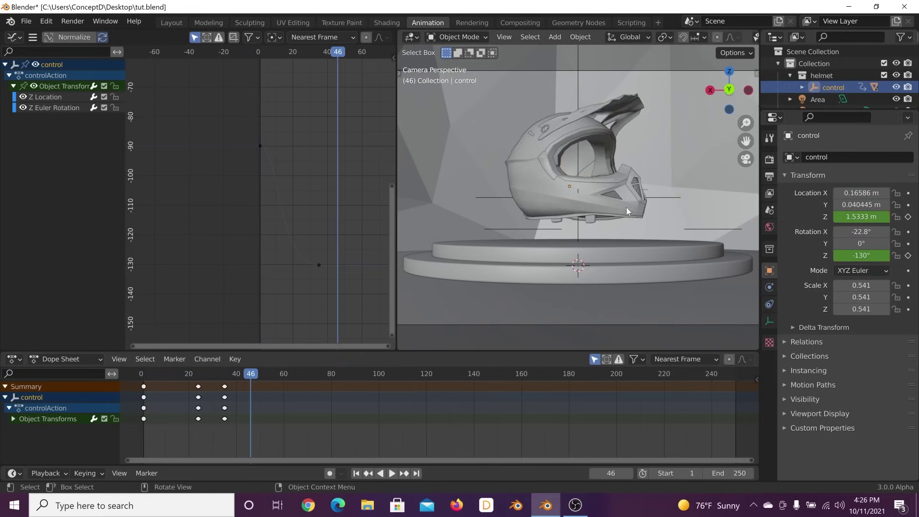
Move the last Z rotation keyframe to frame 28 and check the timing by playing the animation from the start.
{"action": "left_click", "coordinate": [356, 473]}
{"action": "key", "text": "space"}
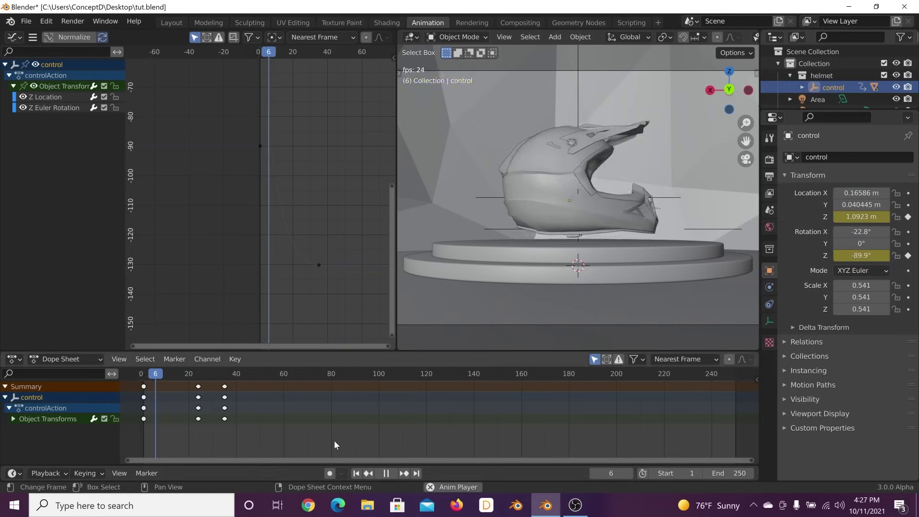
{"action": "key", "text": "space"}
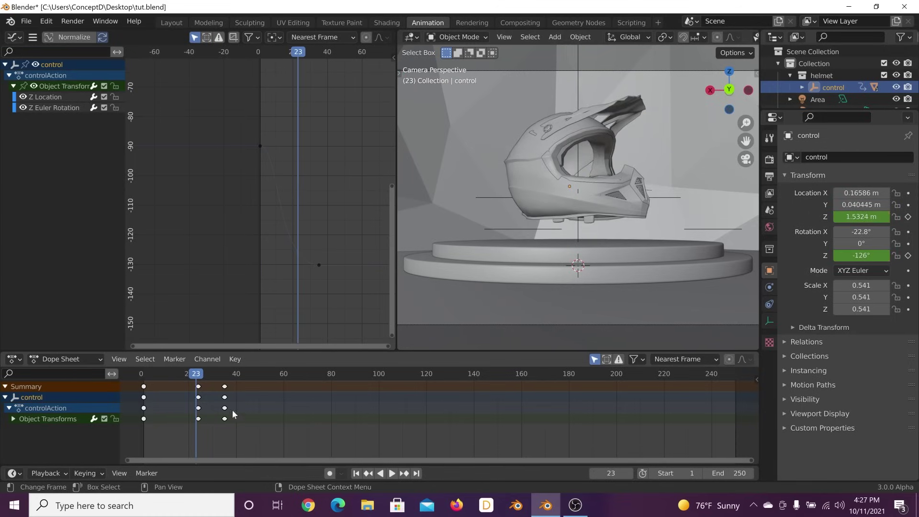
{"action": "left_click_drag", "start_coordinate": [200, 390], "coordinate": [217, 391]}
{"action": "key", "text": "ctrl+z"}
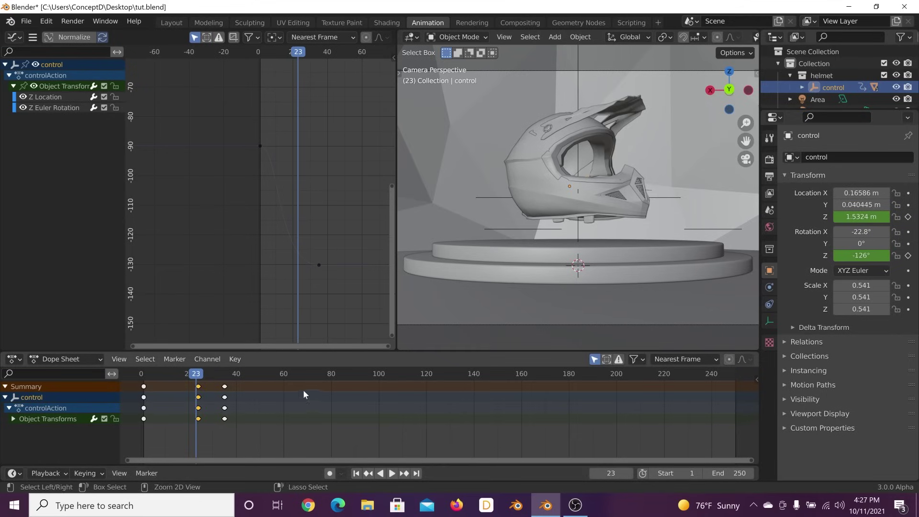
{"action": "left_click_drag", "start_coordinate": [218, 386], "coordinate": [209, 396]}
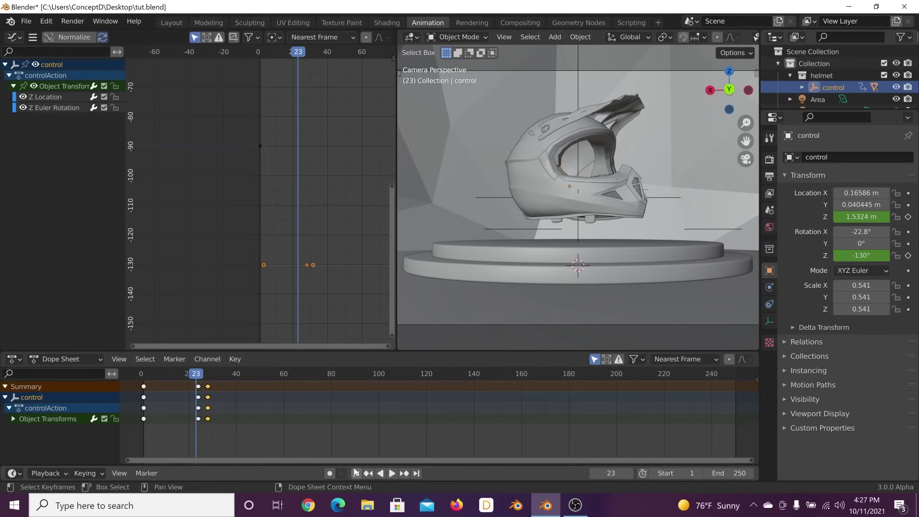
{"action": "left_click", "coordinate": [356, 473]}
{"action": "key", "text": "space"}
{"action": "key", "text": "space"}
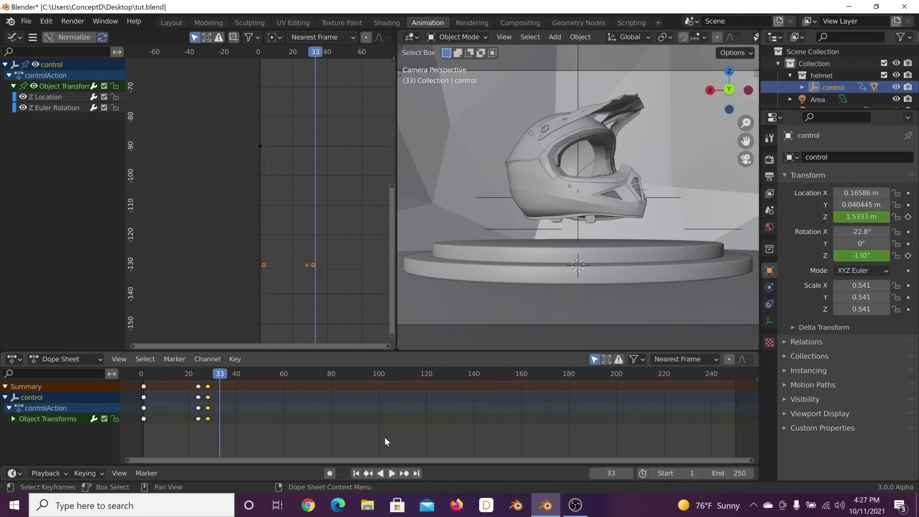
{"action": "key", "text": "shift+Left"}
{"action": "key", "text": "space"}
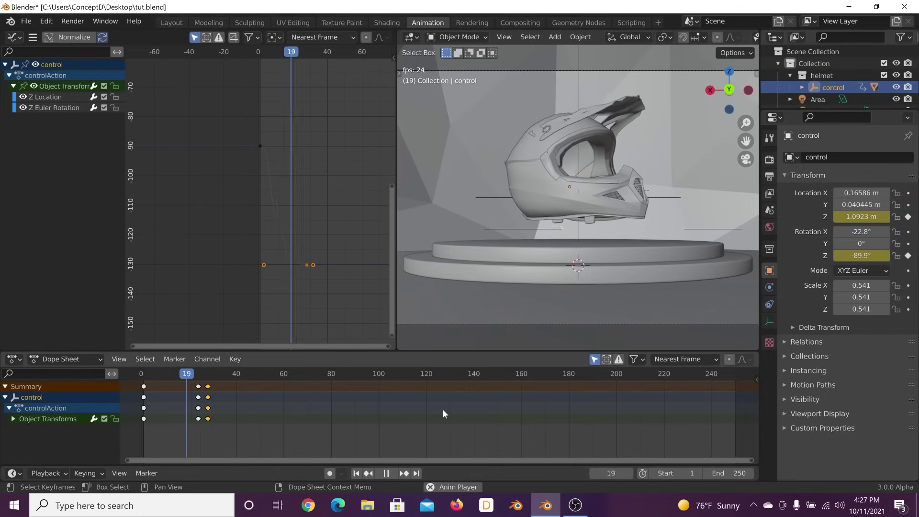
{"action": "key", "text": "space"}
Return to frame 1 and keyframe the control's X rotation there at -22.8°.
{"action": "left_click", "coordinate": [355, 473]}
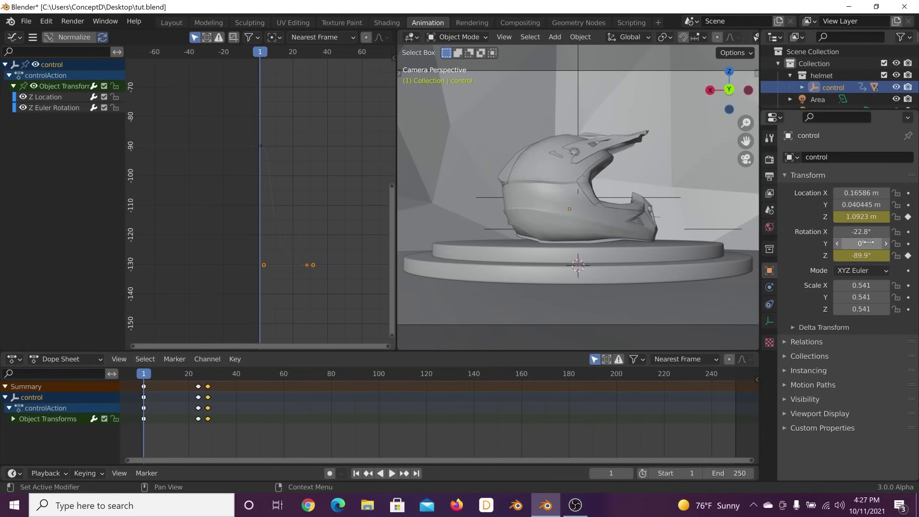
{"action": "left_click_drag", "start_coordinate": [860, 233], "coordinate": [864, 233]}
{"action": "key", "text": "ctrl+z"}
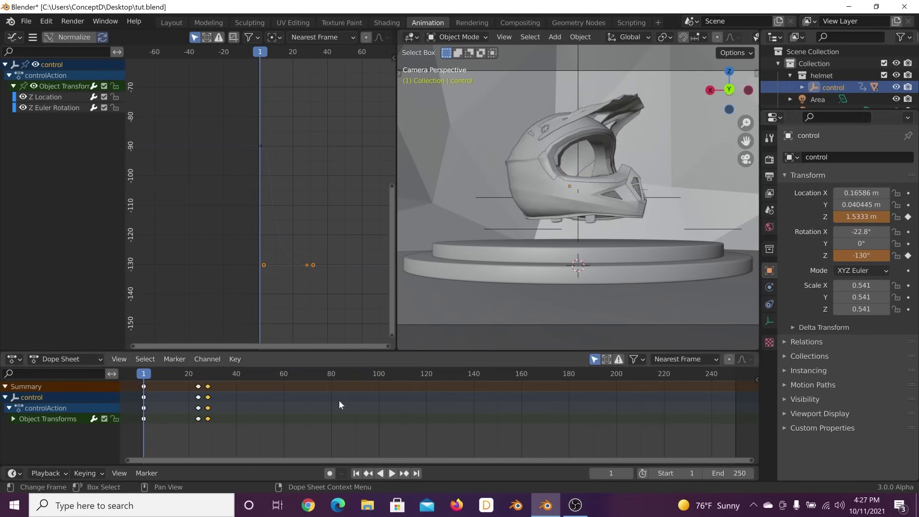
{"action": "left_click", "coordinate": [909, 232]}
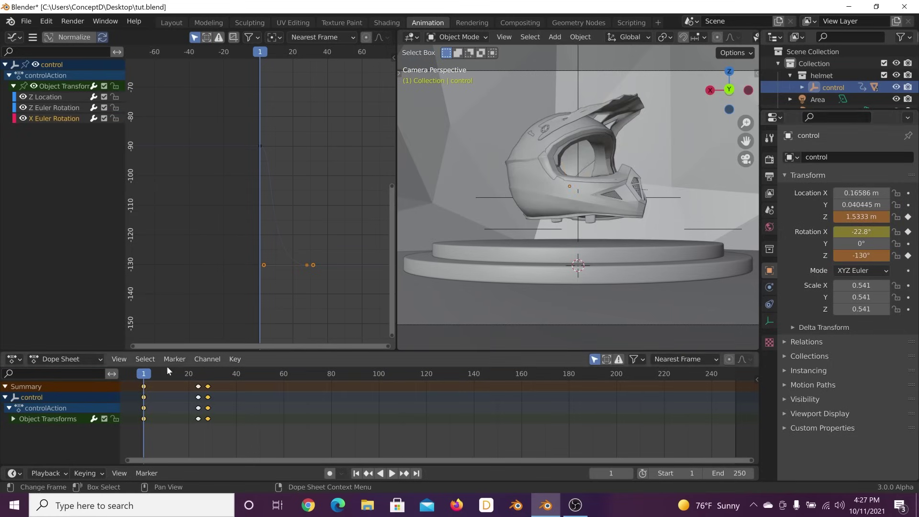
Set and keyframe the control's X rotation at -8.6° on frame 26.
{"action": "key", "text": "space"}
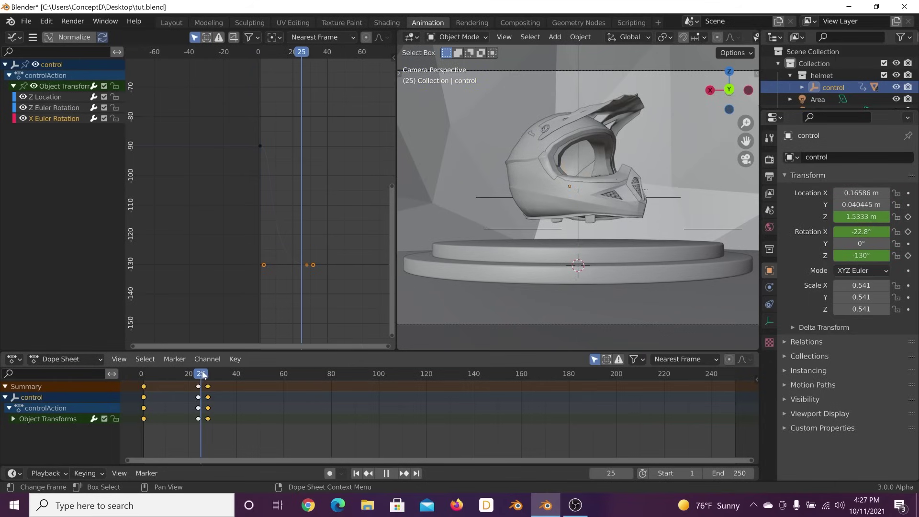
{"action": "key", "text": "space"}
{"action": "left_click_drag", "start_coordinate": [859, 234], "coordinate": [883, 234]}
{"action": "left_click", "coordinate": [907, 231]}
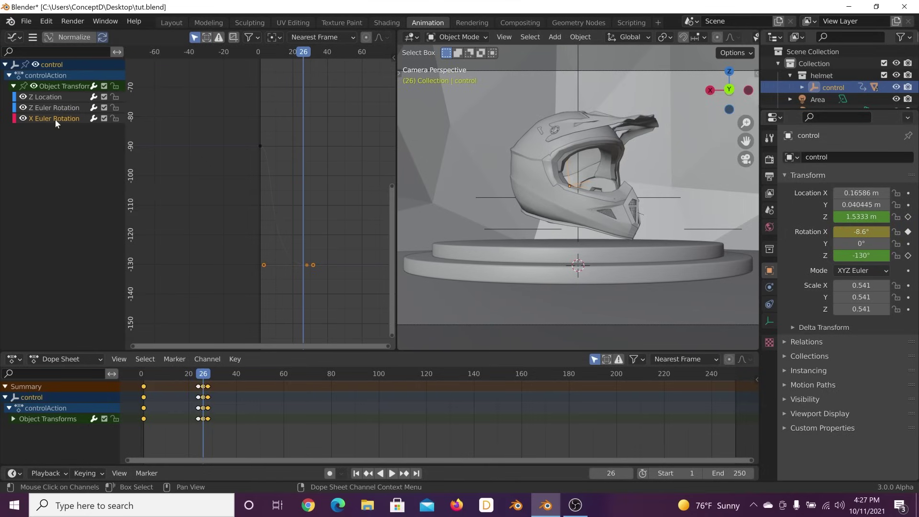
Isolate the X Euler Rotation curve, stretch the left handle of its frame 26 key back to about frame 0, and preview the motion.
{"action": "scroll", "coordinate": [260, 228], "scroll_direction": "down", "scroll_amount": 3}
{"action": "left_click_drag", "start_coordinate": [392, 147], "coordinate": [390, 27]}
{"action": "scroll", "coordinate": [295, 95], "scroll_direction": "up", "scroll_amount": 4}
{"action": "middle_click_drag", "start_coordinate": [294, 112], "coordinate": [301, 197]}
{"action": "scroll", "coordinate": [261, 217], "scroll_direction": "up", "scroll_amount": 7}
{"action": "left_click", "coordinate": [280, 170]}
{"action": "left_click_drag", "start_coordinate": [281, 171], "coordinate": [232, 169]}
{"action": "left_click", "coordinate": [355, 473]}
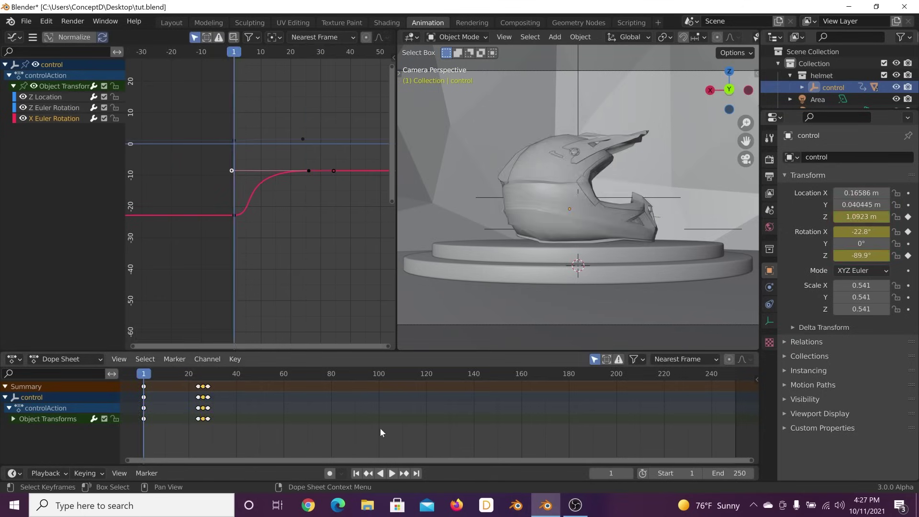
{"action": "key", "text": "space"}
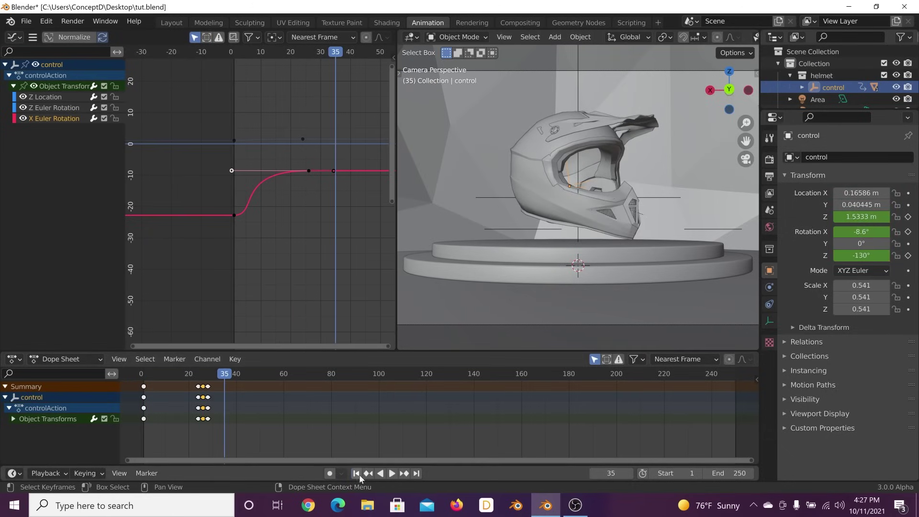
{"action": "left_click", "coordinate": [355, 473]}
{"action": "key", "text": "space"}
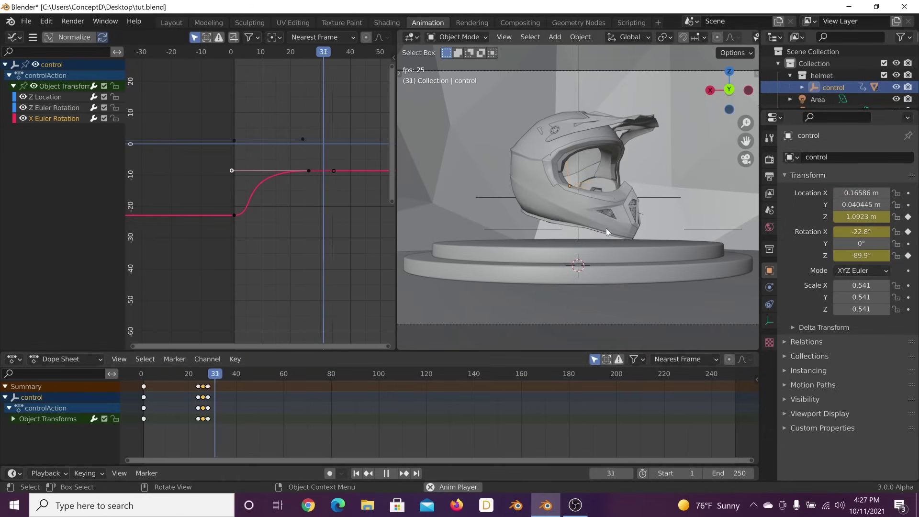
{"action": "key", "text": "space"}
Shift the three end keyframes together to frames 32, 34 and 36, and play the animation from the first frame.
{"action": "scroll", "coordinate": [214, 395], "scroll_direction": "up", "scroll_amount": 2}
{"action": "middle_click_drag", "start_coordinate": [205, 409], "coordinate": [316, 409]}
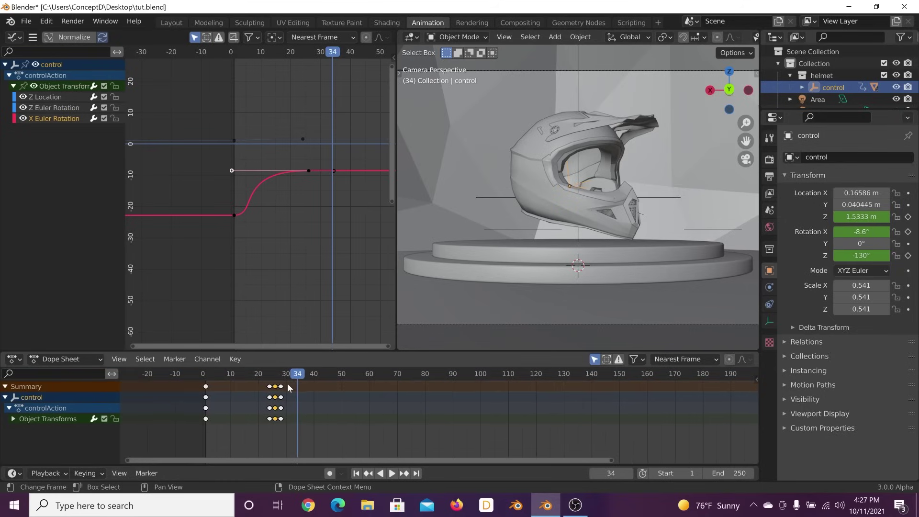
{"action": "mouse_move", "coordinate": [289, 386]}
{"action": "left_mouse_down"}
{"action": "mouse_move", "coordinate": [251, 405]}
{"action": "mouse_move", "coordinate": [293, 389]}
{"action": "left_mouse_up"}
{"action": "left_click", "coordinate": [356, 473]}
{"action": "key", "text": "space"}
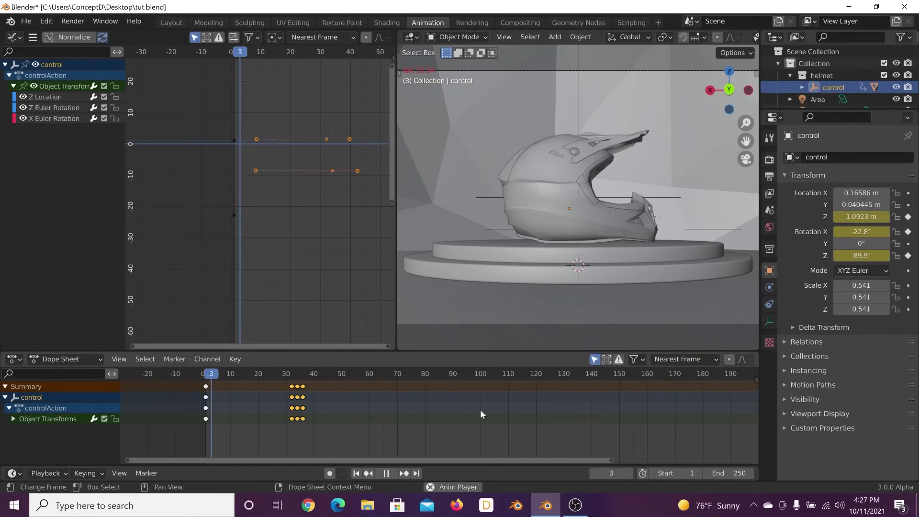
Replay the helmet animation several times from the first frame to check the lift, rotation and tilt timing.
{"action": "key", "text": "space"}
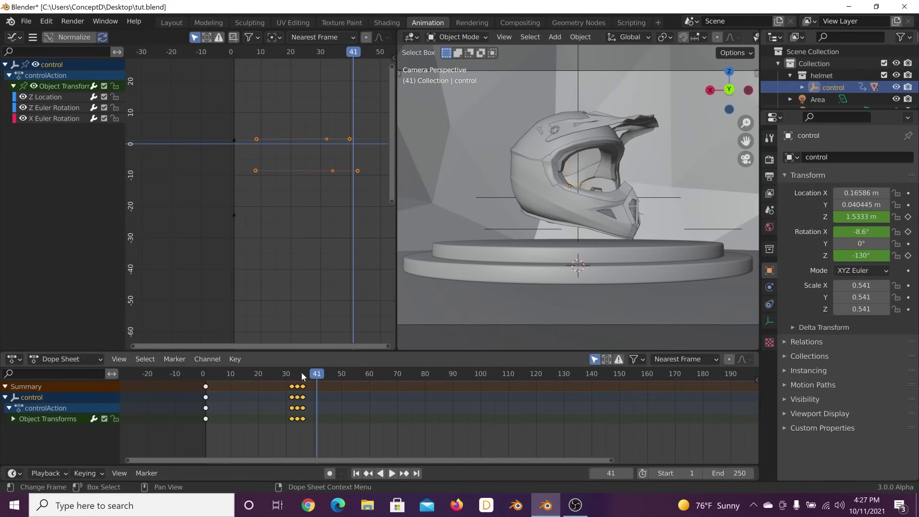
{"action": "left_click", "coordinate": [356, 472]}
{"action": "key", "text": "space"}
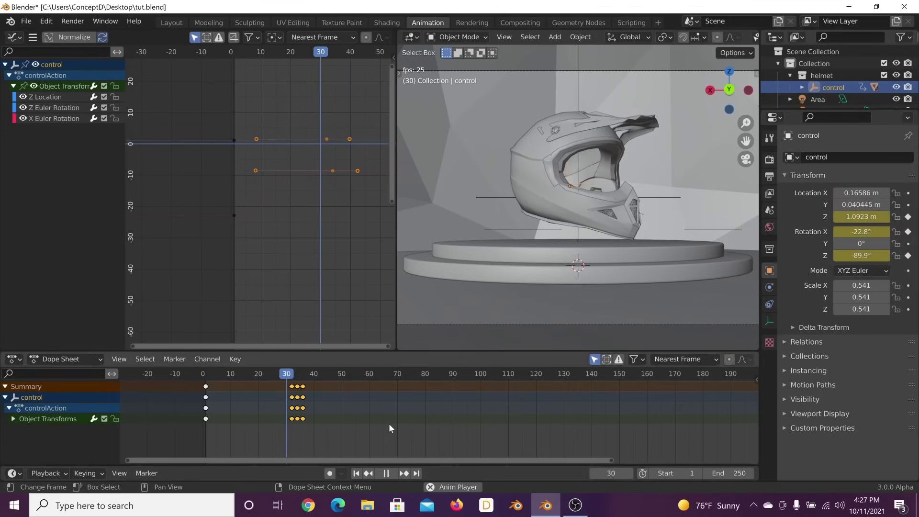
{"action": "key", "text": "space"}
{"action": "left_click", "coordinate": [356, 473]}
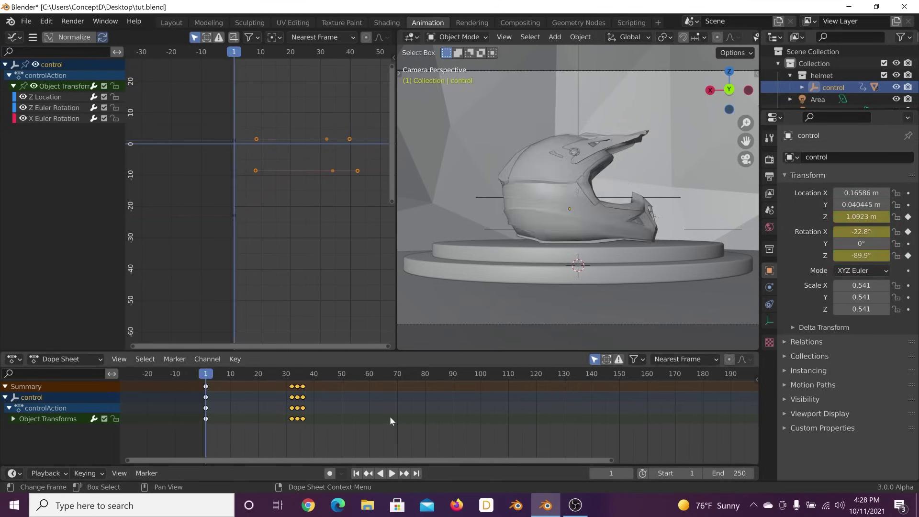
{"action": "key", "text": "space"}
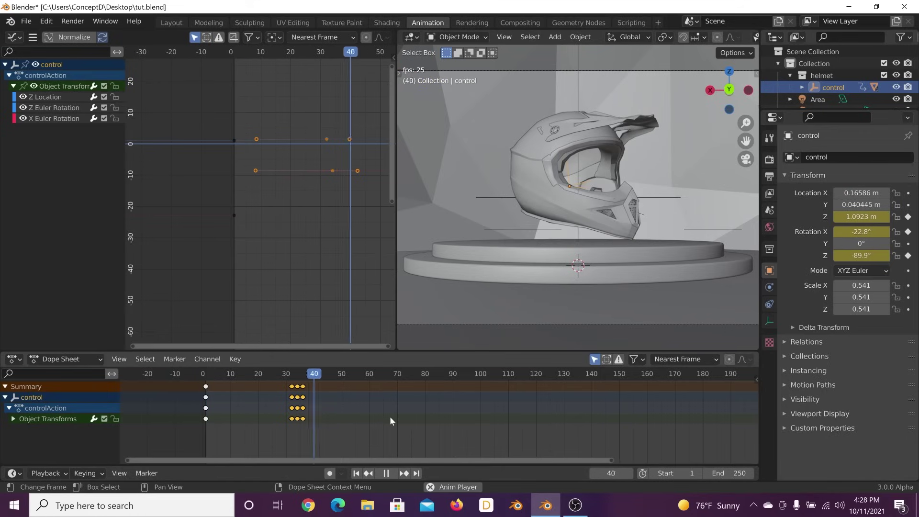
{"action": "key", "text": "space"}
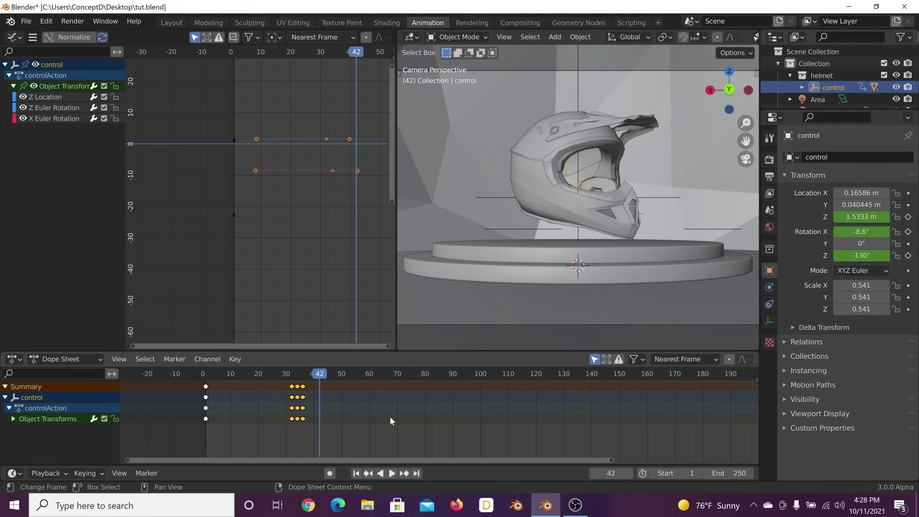
Save tut.blend and switch to the Layout workspace.
{"action": "left_click", "coordinate": [27, 23]}
{"action": "left_click", "coordinate": [60, 98]}
{"action": "left_click", "coordinate": [174, 22]}
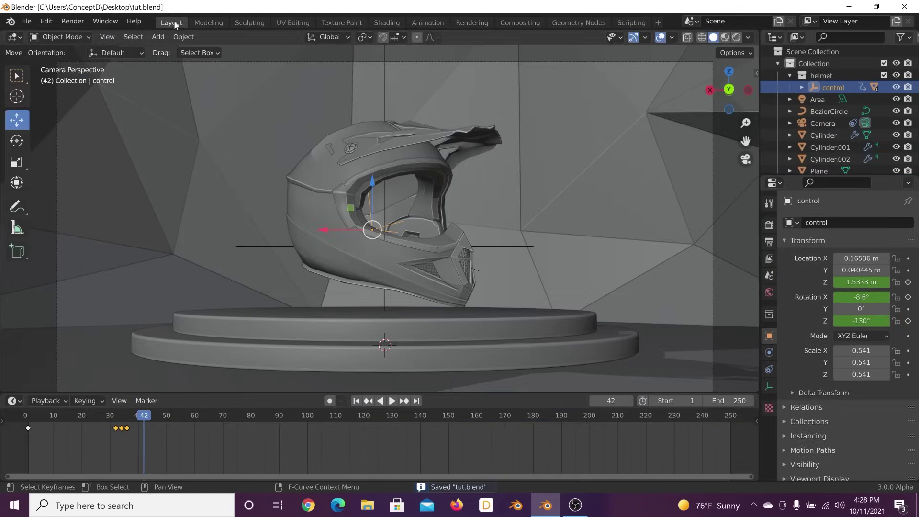
Select the camera, preview the animation from frame 1 through the camera view, and show the camera's lens settings.
{"action": "left_click", "coordinate": [829, 124]}
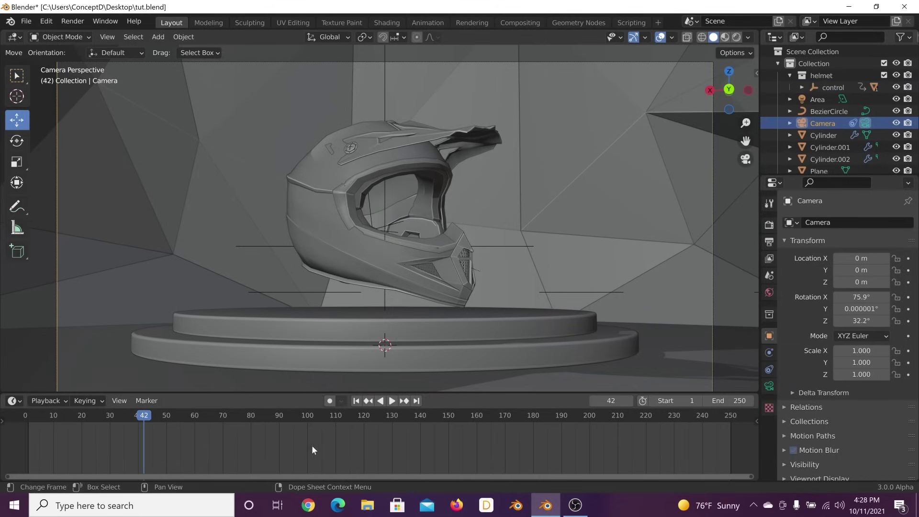
{"action": "left_click", "coordinate": [356, 399]}
{"action": "key", "text": "space"}
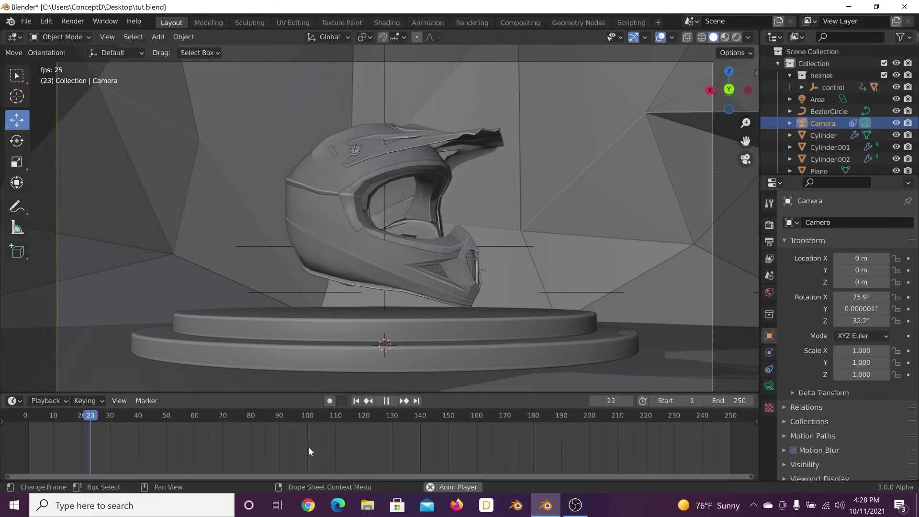
{"action": "key", "text": "space"}
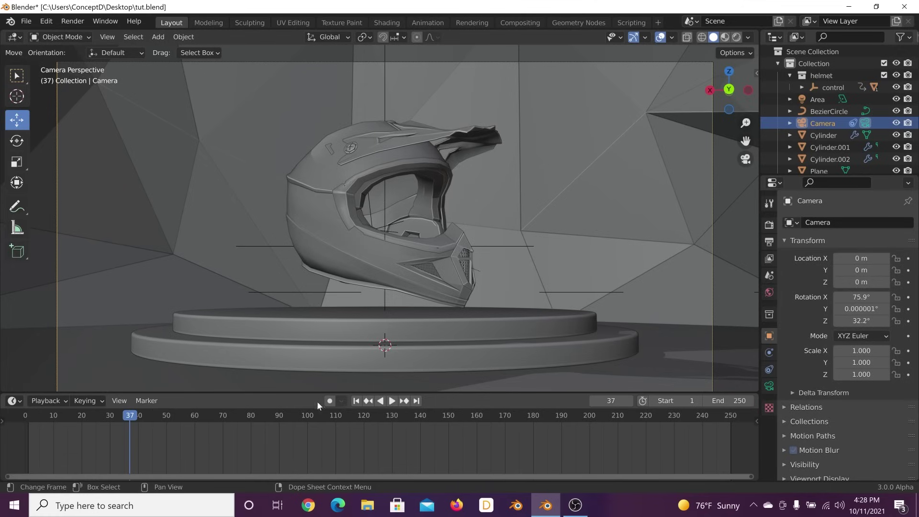
{"action": "left_click", "coordinate": [769, 386]}
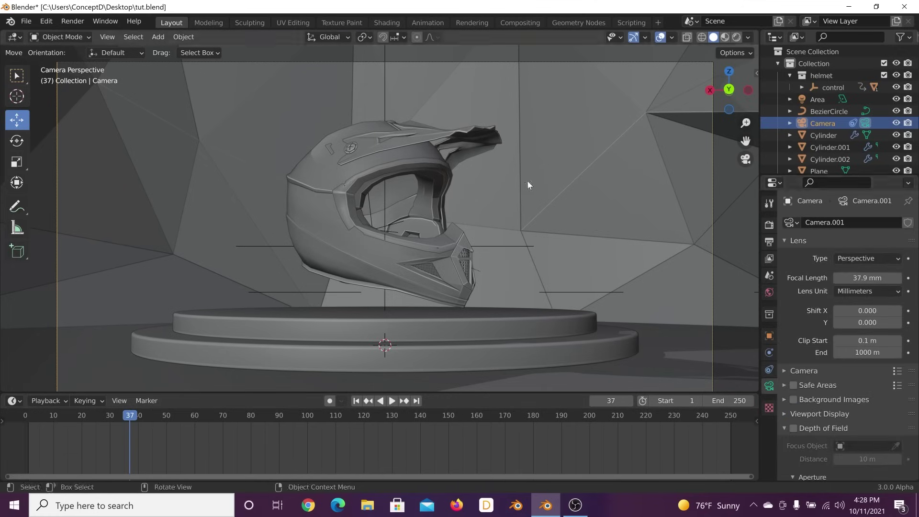
Select the BezierCircle camera path, scale it down uniformly to about 0.91, and return to the camera view.
{"action": "middle_click_drag", "start_coordinate": [529, 184], "coordinate": [523, 232]}
{"action": "left_click", "coordinate": [328, 117]}
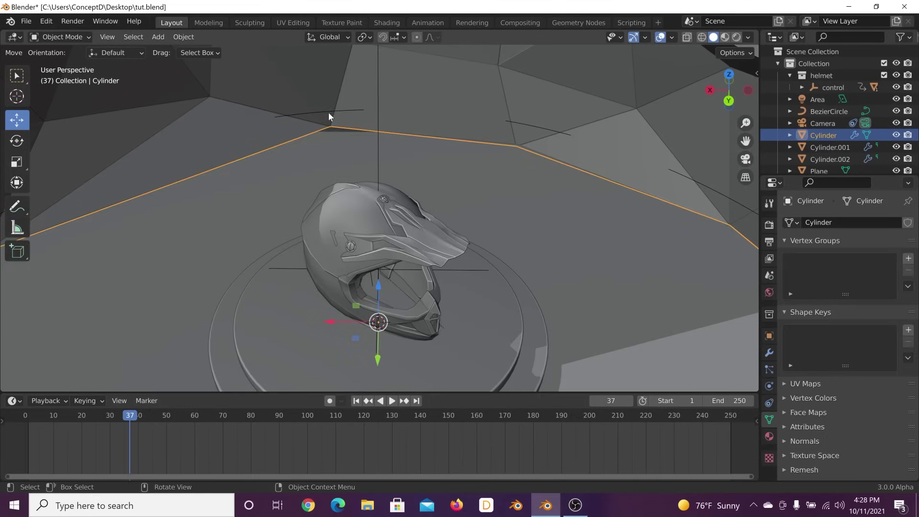
{"action": "left_click", "coordinate": [328, 111]}
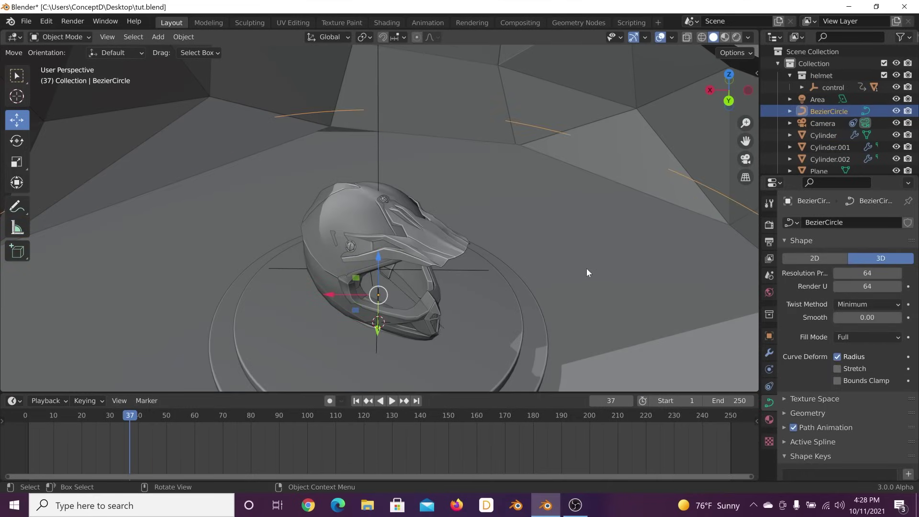
{"action": "middle_click_drag", "start_coordinate": [586, 268], "coordinate": [529, 254]}
{"action": "key", "text": "s"}
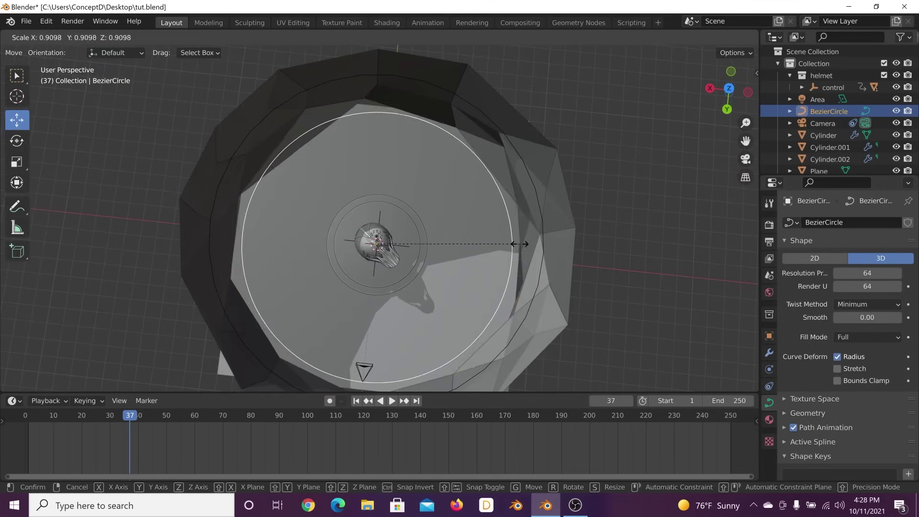
{"action": "left_click", "coordinate": [518, 243]}
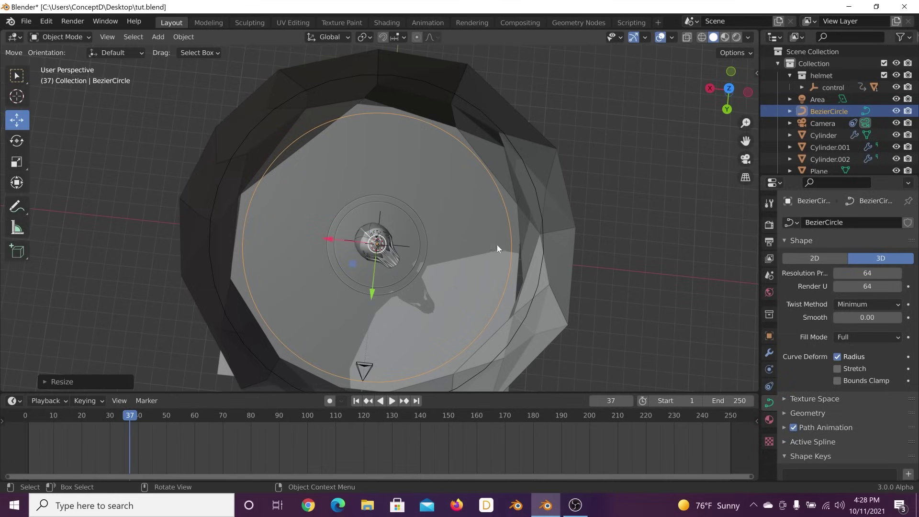
{"action": "key", "text": "KP_0"}
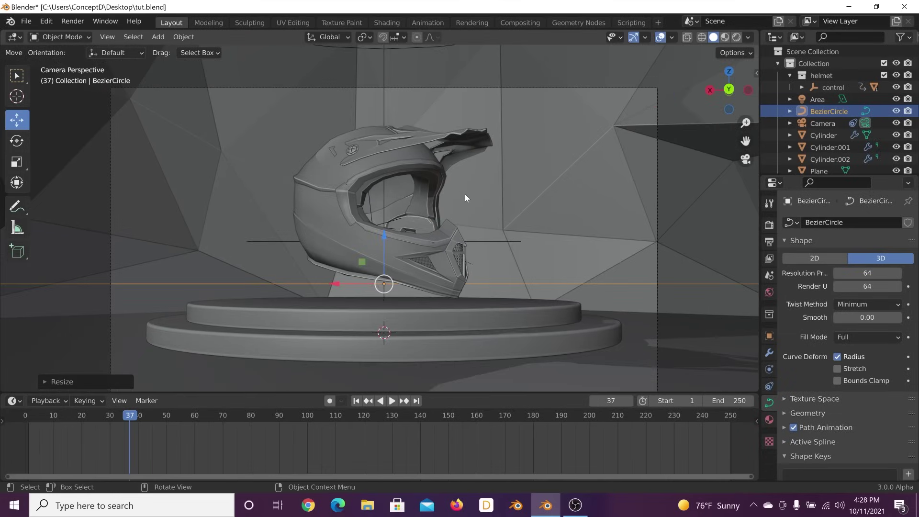
Select the camera and set its focal length to 35.4 mm.
{"action": "scroll", "coordinate": [464, 197], "scroll_direction": "down", "scroll_amount": 1}
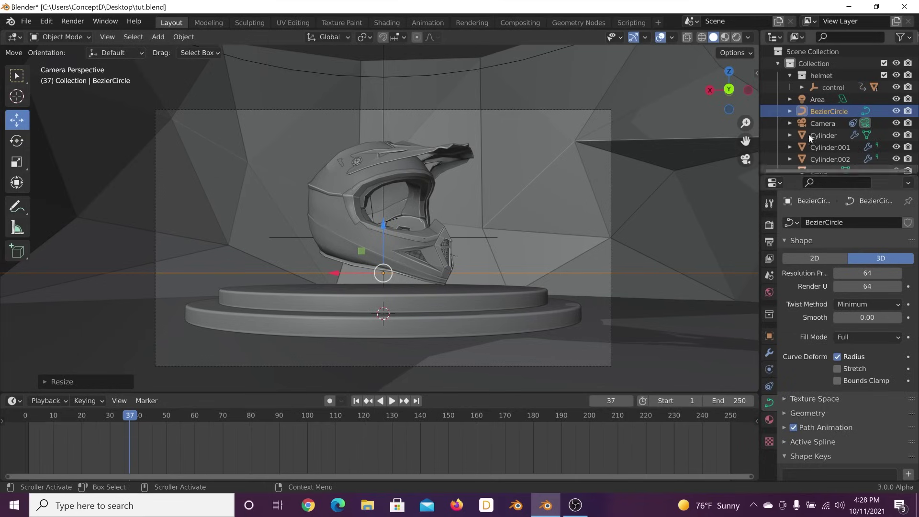
{"action": "left_click", "coordinate": [833, 127]}
{"action": "left_click_drag", "start_coordinate": [866, 278], "coordinate": [847, 278]}
Play the animation from the first frame repeatedly to check the helmet's motion within the new camera framing.
{"action": "left_click", "coordinate": [356, 401]}
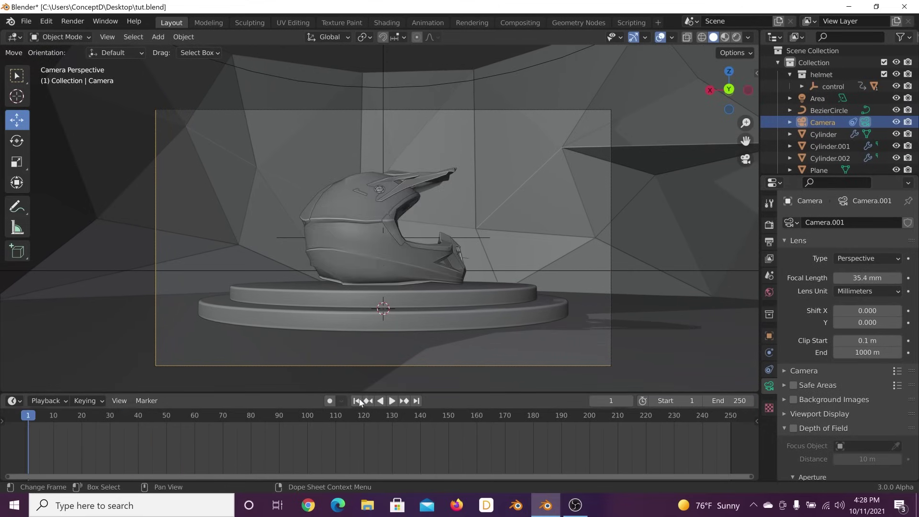
{"action": "key", "text": "space"}
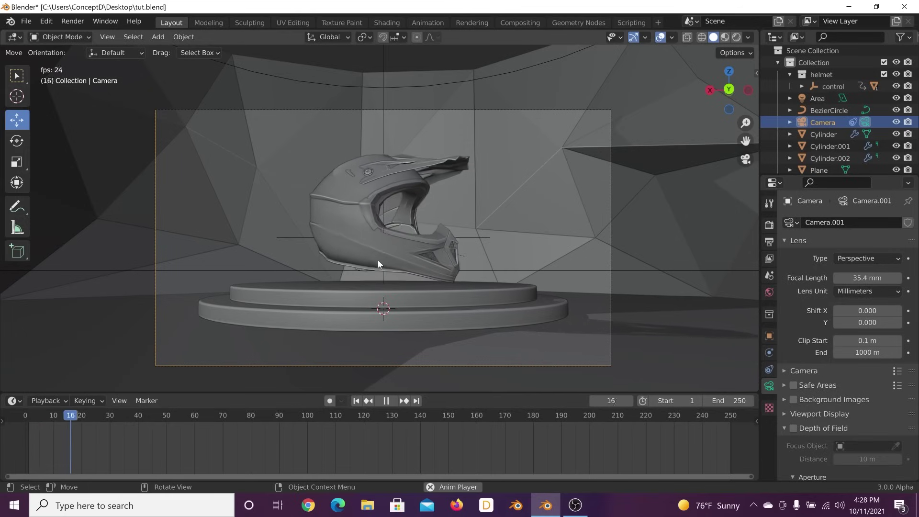
{"action": "left_click", "coordinate": [356, 400]}
{"action": "key", "text": "space"}
{"action": "key", "text": "space"}
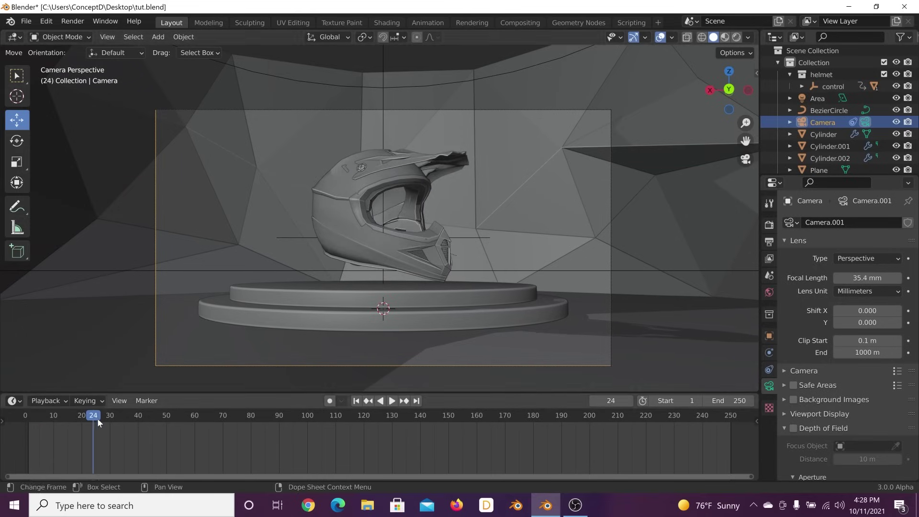
{"action": "key", "text": "space"}
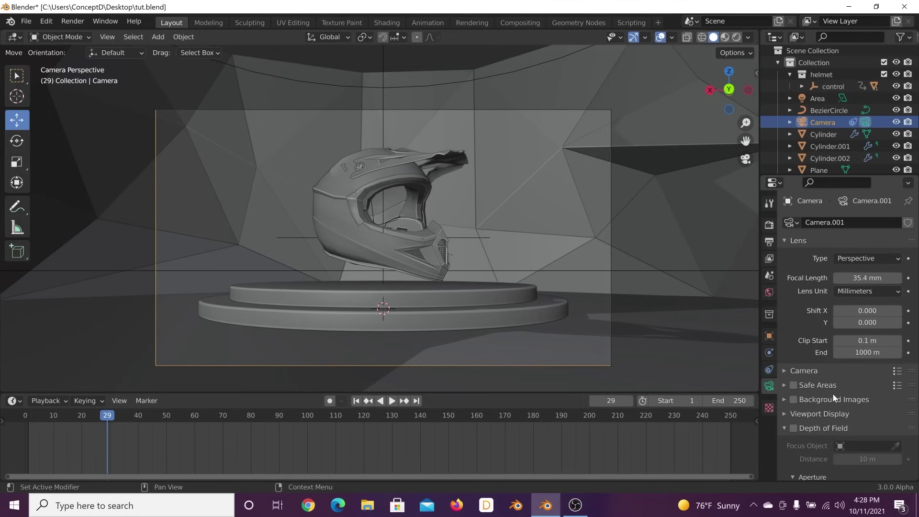
{"action": "scroll", "coordinate": [377, 290], "scroll_direction": "up", "scroll_amount": 2}
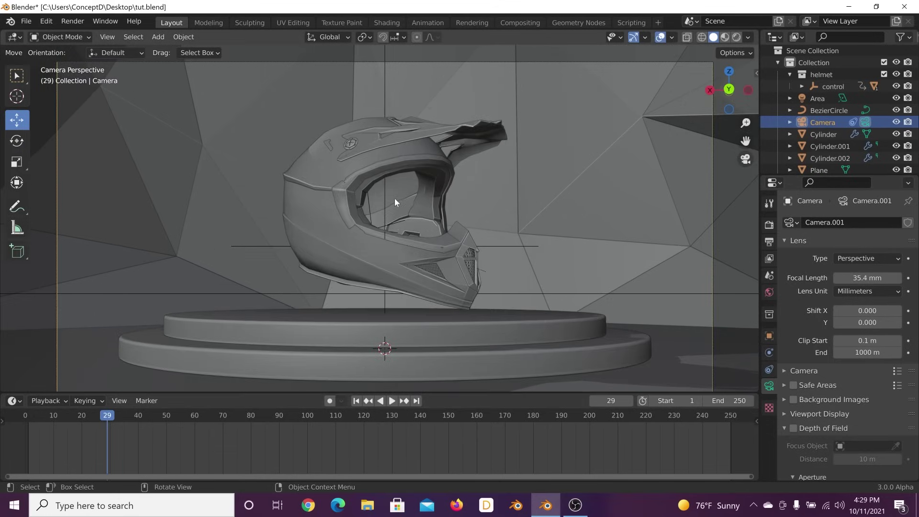
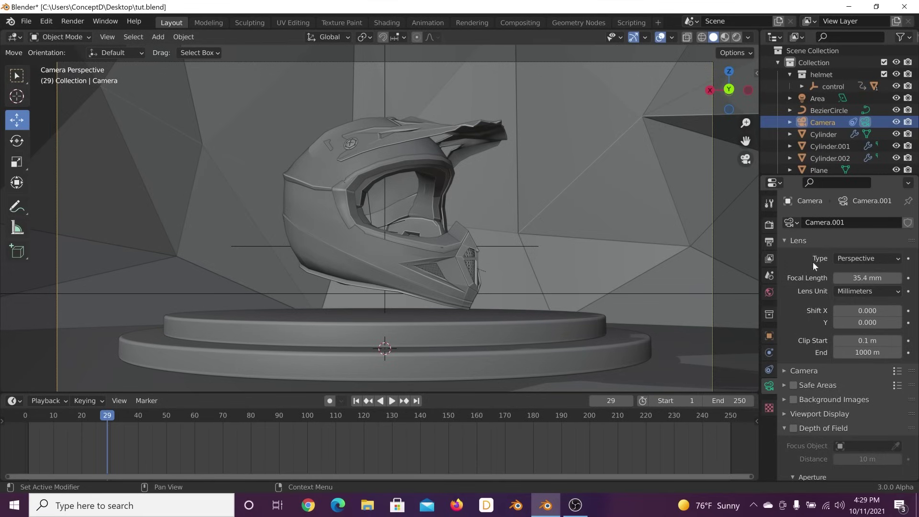
In the camera's Follow Path constraint, try dragging the offset, undo that, and keyframe an offset of 0 at frame 29.
{"action": "left_click", "coordinate": [769, 357]}
{"action": "left_click", "coordinate": [769, 366]}
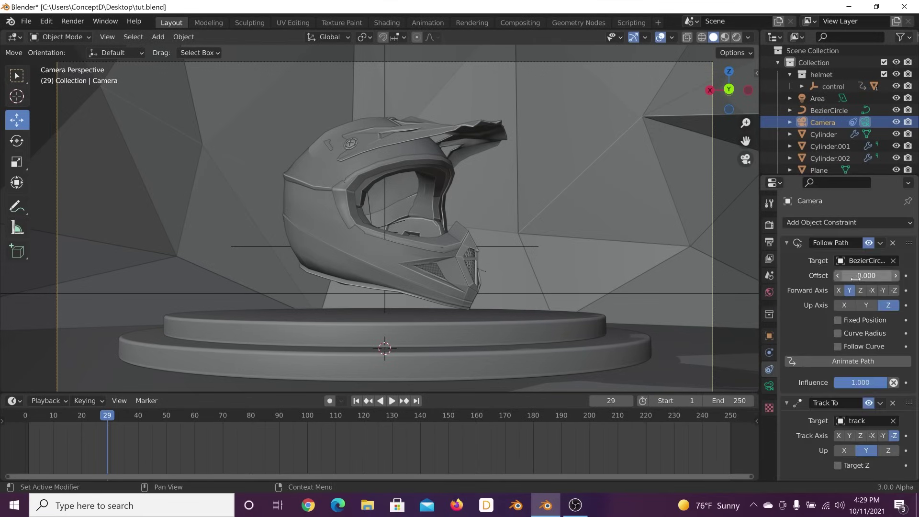
{"action": "left_click_drag", "start_coordinate": [866, 276], "coordinate": [796, 277]}
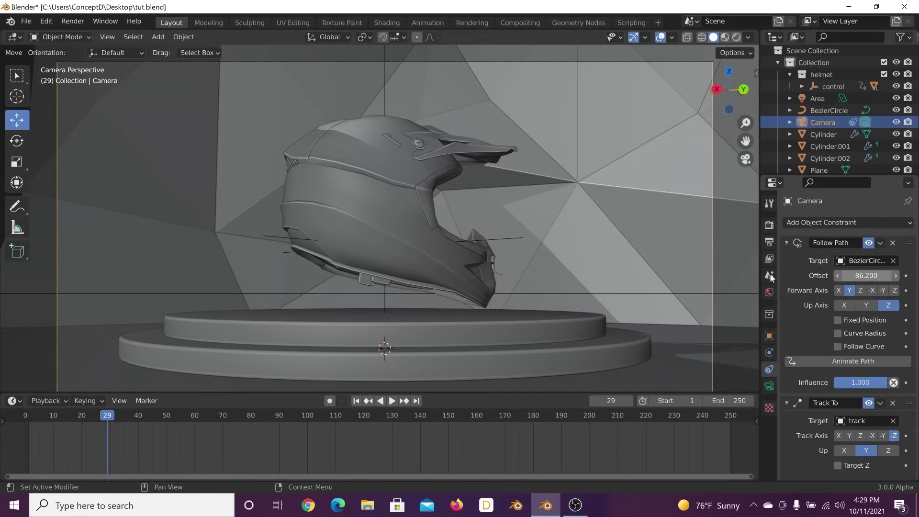
{"action": "key", "text": "ctrl+z"}
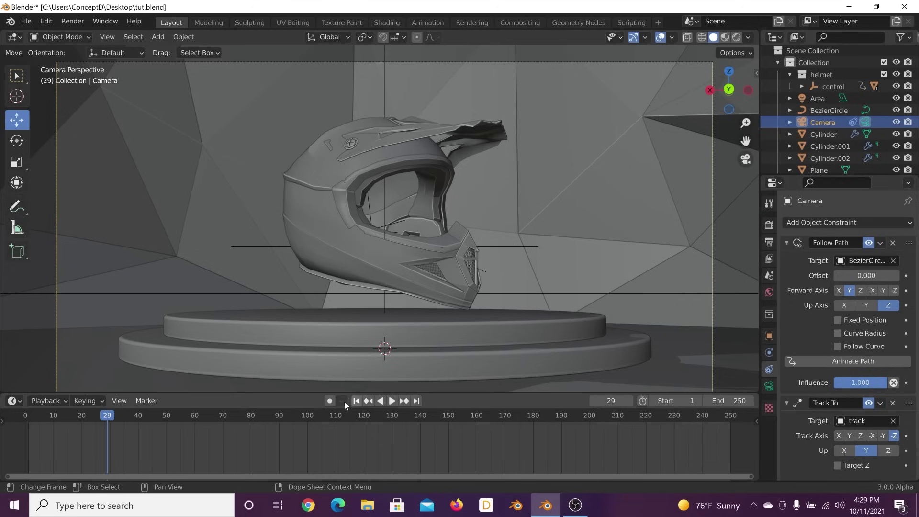
{"action": "left_click", "coordinate": [906, 276]}
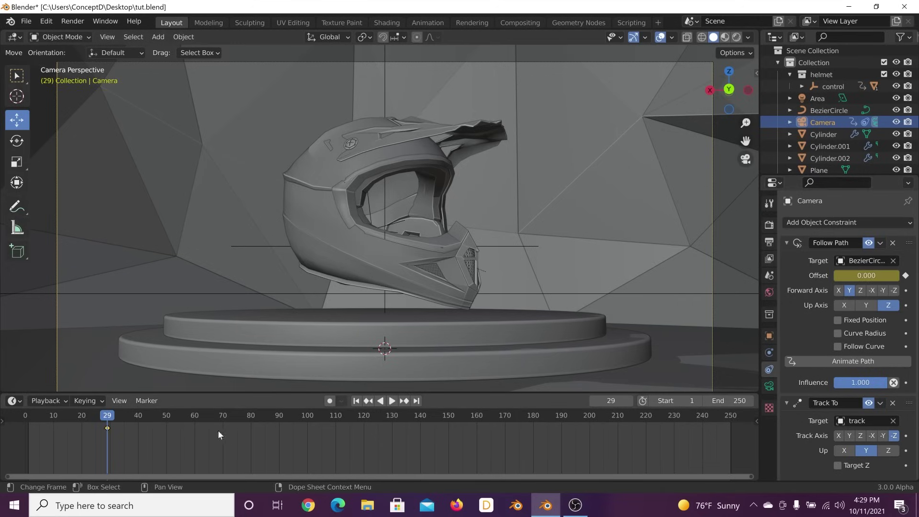
Set the camera's Follow Path offset to 100 at frame 57 and keyframe it.
{"action": "key", "text": "space"}
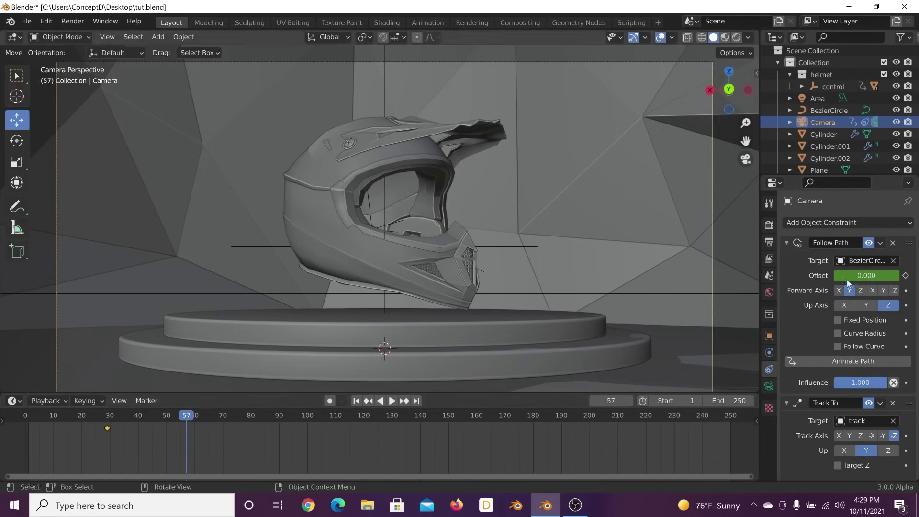
{"action": "left_click", "coordinate": [871, 276]}
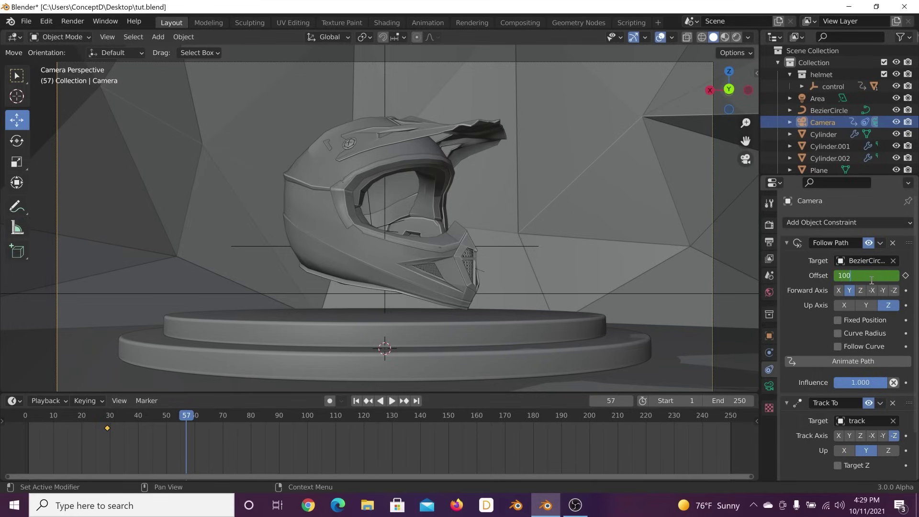
{"action": "left_click", "coordinate": [905, 275]}
Play the animation from just before the first offset keyframe to check the camera's trip around the helmet.
{"action": "key", "text": "space"}
{"action": "key", "text": "space"}
{"action": "left_click", "coordinate": [101, 414]}
{"action": "key", "text": "space"}
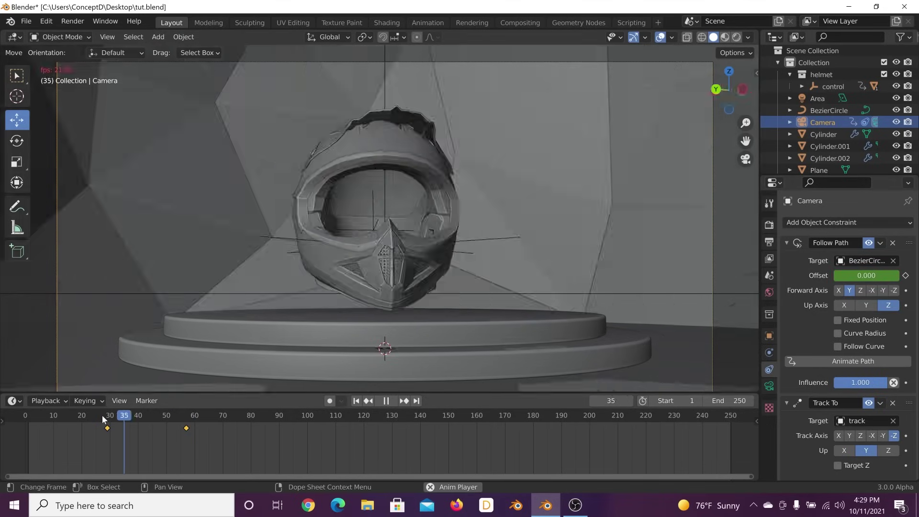
{"action": "key", "text": "space"}
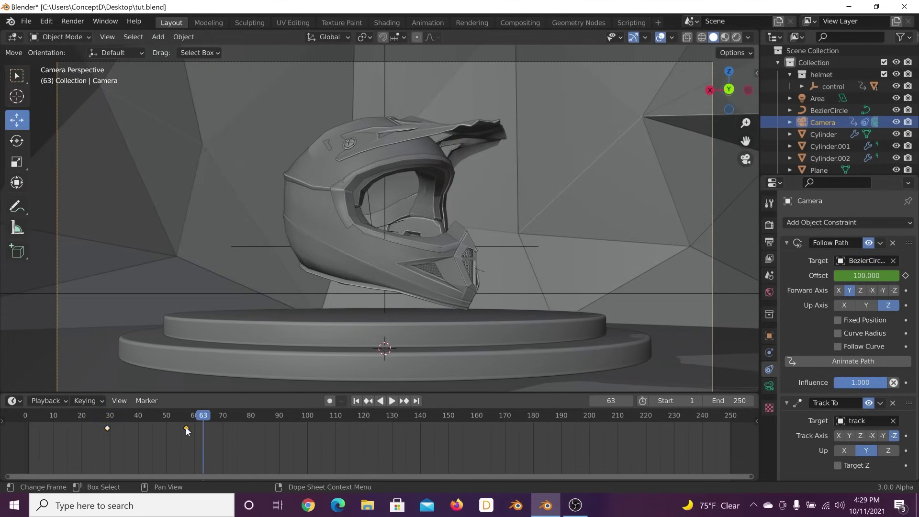
Slow the camera move by shifting its second offset keyframe to about frame 74, and replay it from before frame 29.
{"action": "left_click_drag", "start_coordinate": [188, 429], "coordinate": [234, 428]}
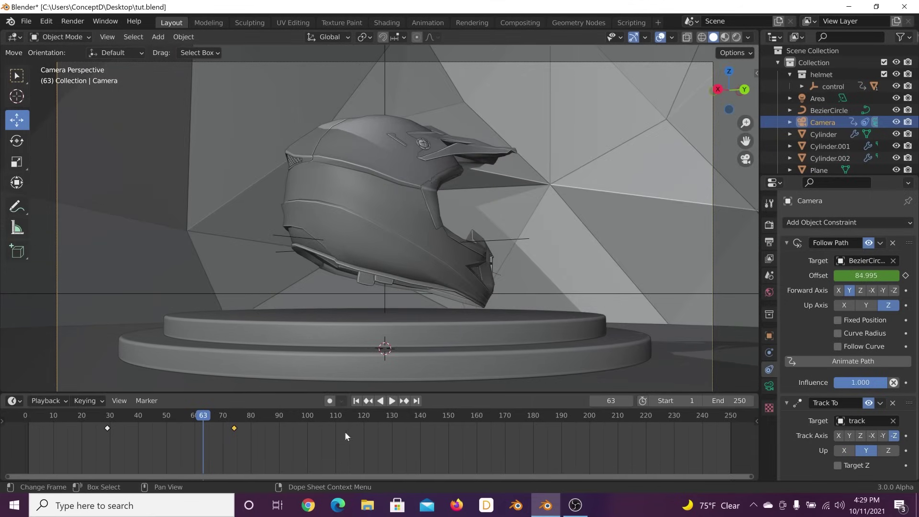
{"action": "left_click_drag", "start_coordinate": [131, 415], "coordinate": [89, 415]}
{"action": "key", "text": "space"}
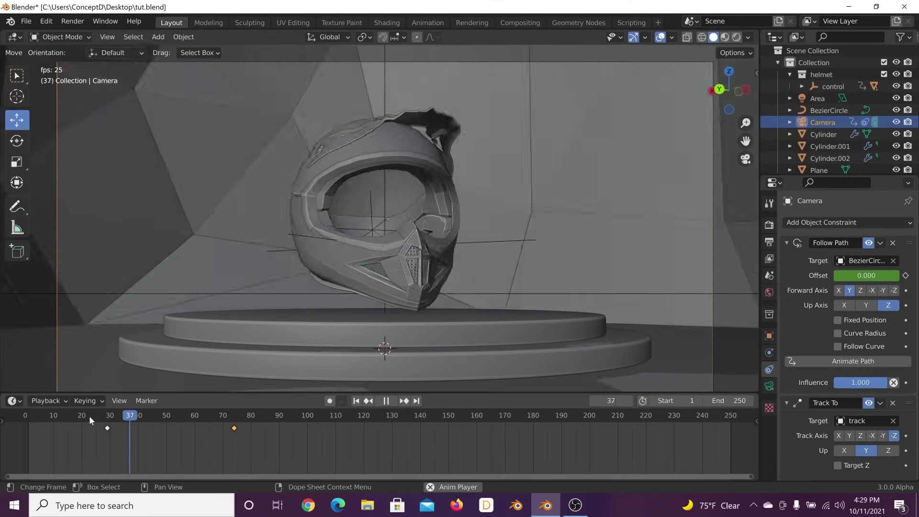
{"action": "key", "text": "space"}
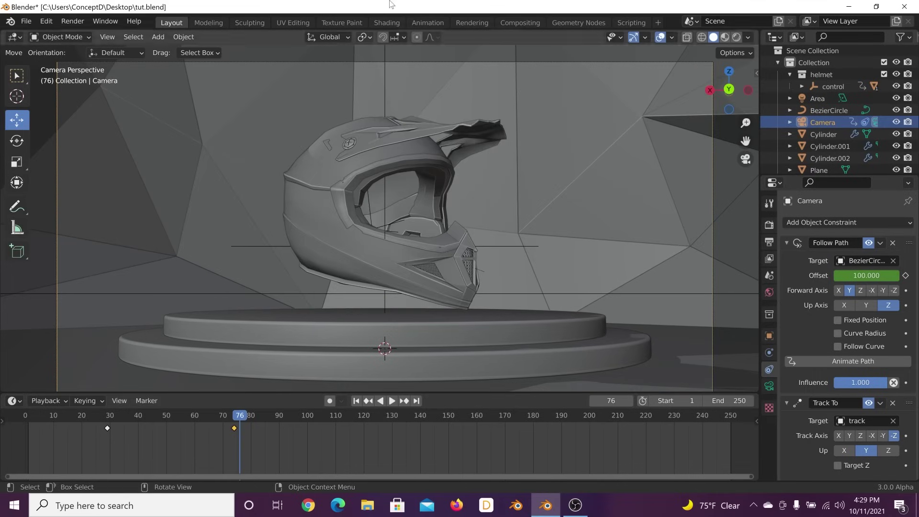
In the Animation workspace, extend the left handle of the last offset keyframe to about frame 21 for a gradual slowdown, and preview the motion.
{"action": "left_click", "coordinate": [424, 23]}
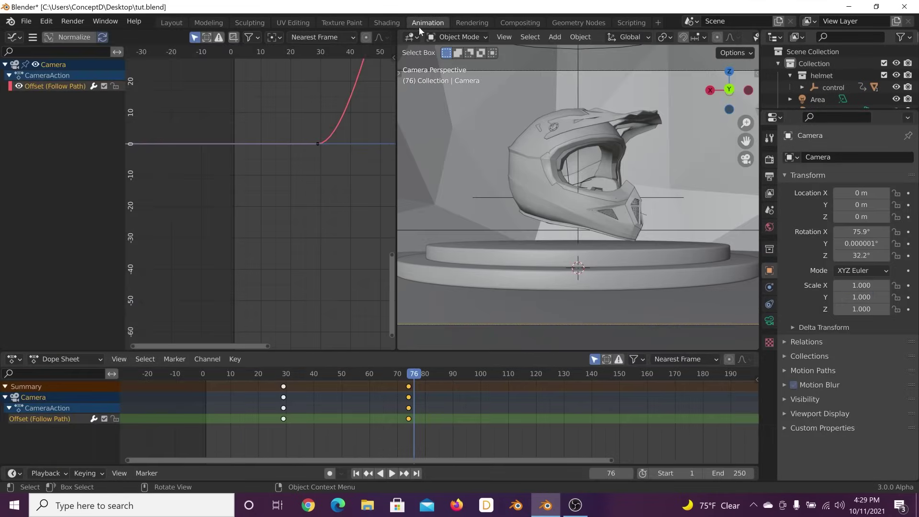
{"action": "scroll", "coordinate": [271, 199], "scroll_direction": "down", "scroll_amount": 9}
{"action": "middle_click_drag", "start_coordinate": [291, 160], "coordinate": [266, 224]}
{"action": "scroll", "coordinate": [266, 221], "scroll_direction": "up", "scroll_amount": 6}
{"action": "scroll", "coordinate": [273, 172], "scroll_direction": "down", "scroll_amount": 2}
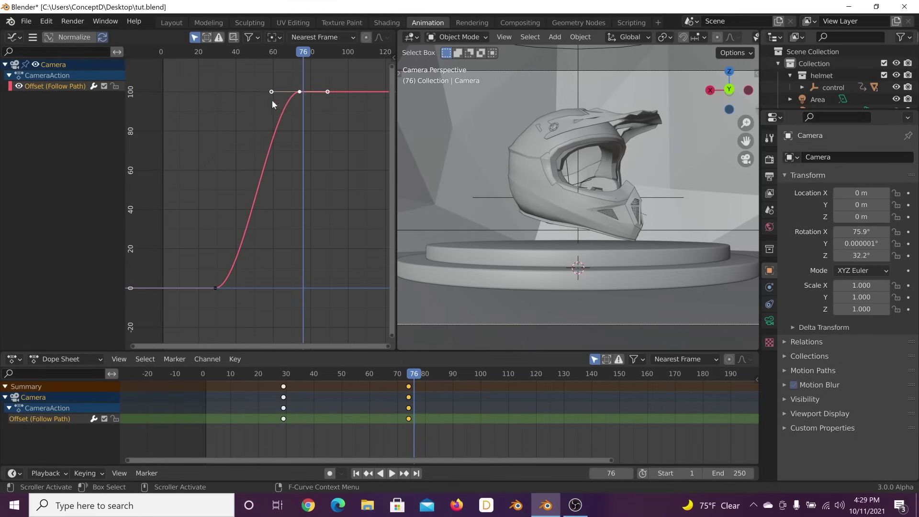
{"action": "left_click_drag", "start_coordinate": [272, 93], "coordinate": [214, 90]}
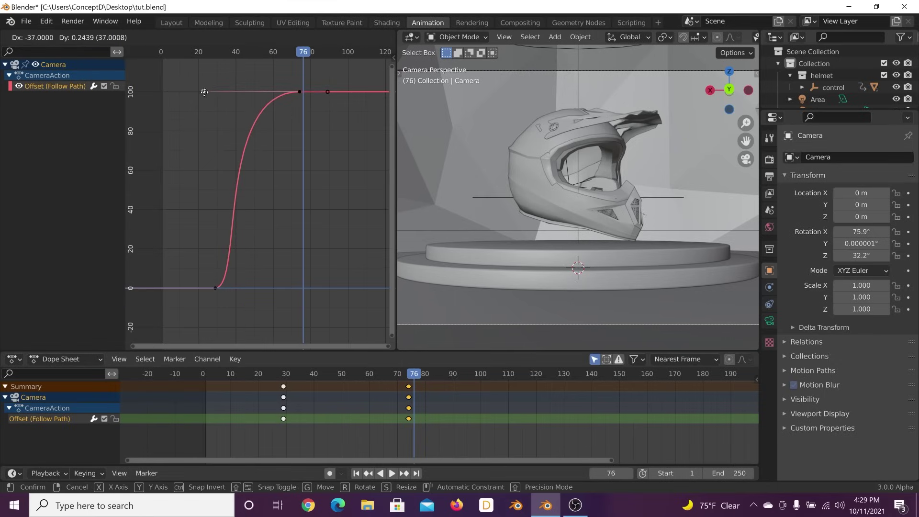
{"action": "left_click", "coordinate": [201, 93]}
{"action": "left_click", "coordinate": [295, 378]}
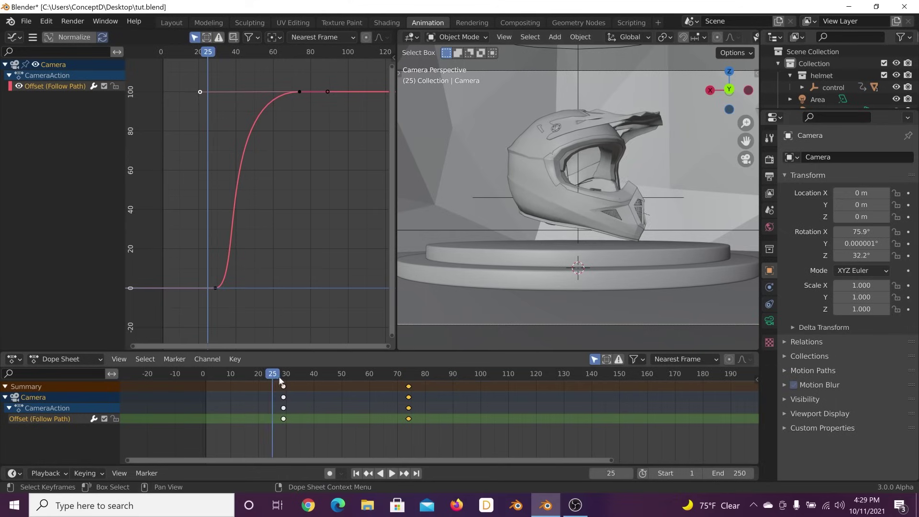
{"action": "key", "text": "space"}
{"action": "key", "text": "space"}
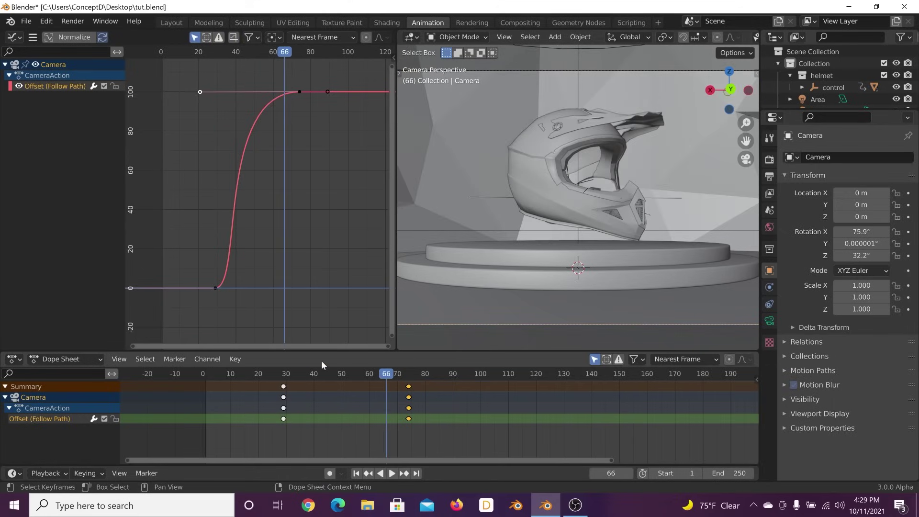
Move the second offset keyframe to about frame 98 and extend the first keyframe's right handle to about frame 84.
{"action": "left_click_drag", "start_coordinate": [408, 386], "coordinate": [475, 388]}
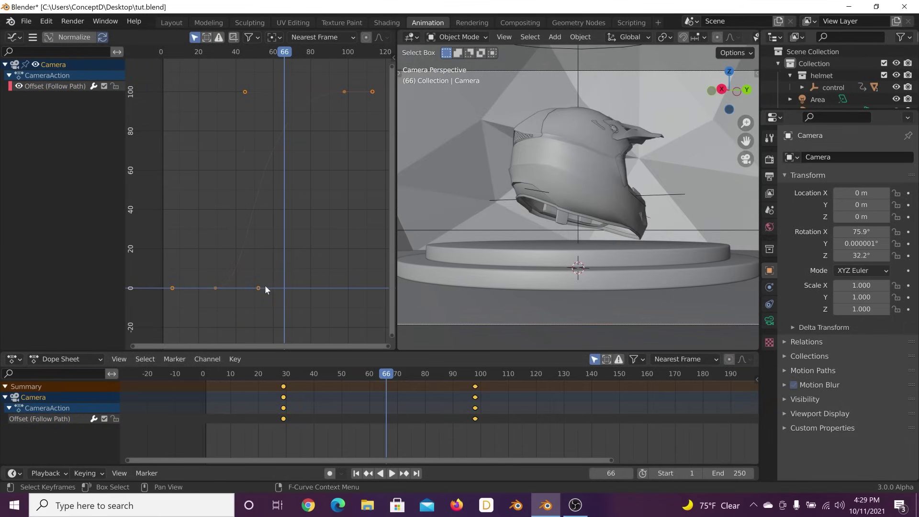
{"action": "left_click", "coordinate": [344, 92]}
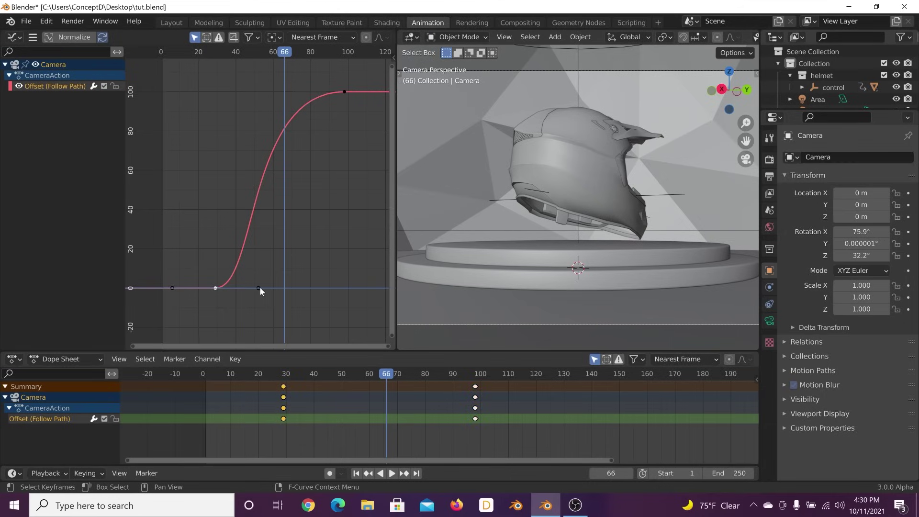
{"action": "left_click_drag", "start_coordinate": [266, 293], "coordinate": [318, 287]}
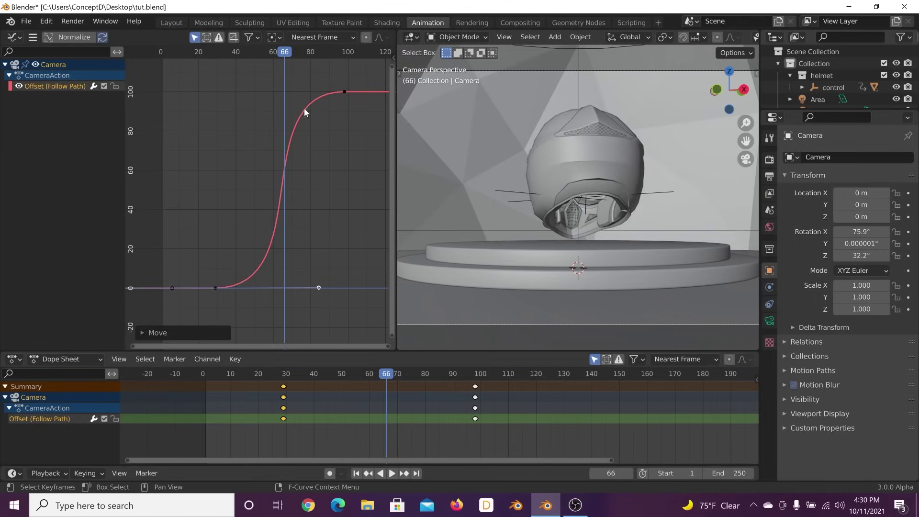
Replay the camera move from before its first keyframe to check the easing of the adjusted offset curve.
{"action": "key", "text": "space"}
{"action": "left_click_drag", "start_coordinate": [369, 377], "coordinate": [260, 382]}
{"action": "key", "text": "space"}
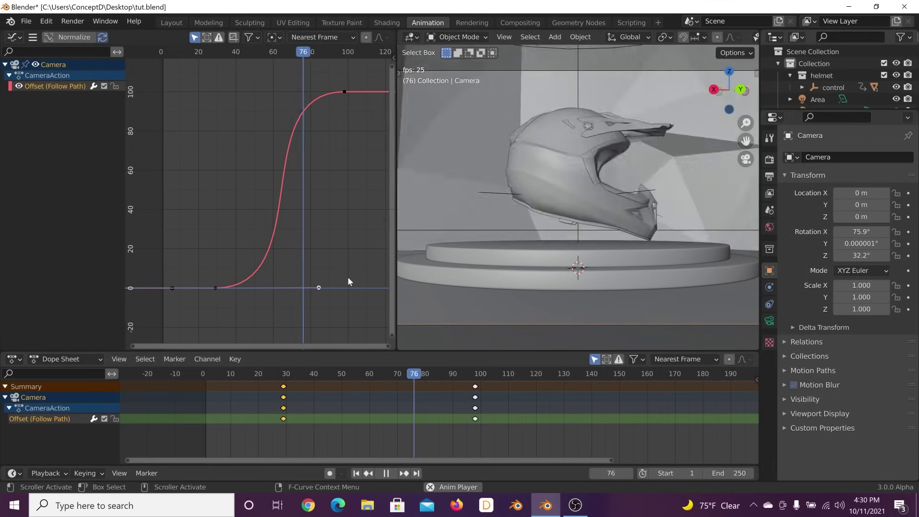
{"action": "key", "text": "space"}
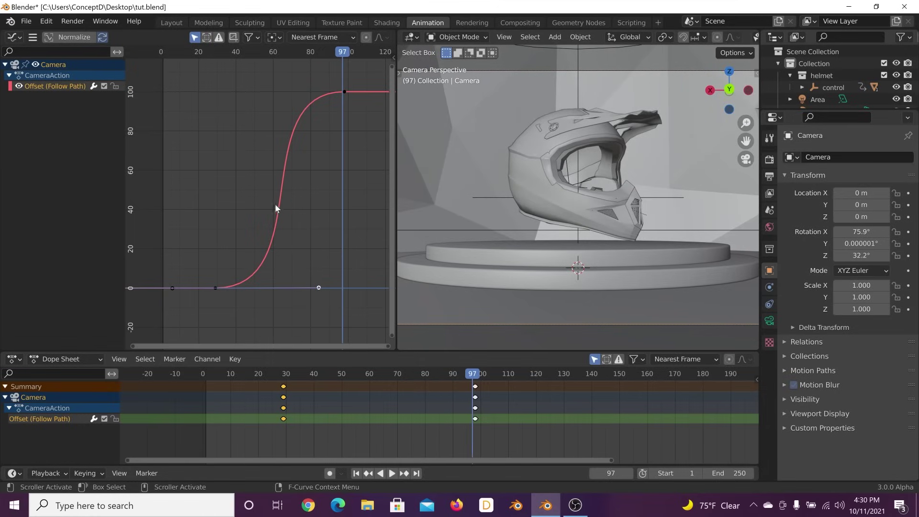
Shift the second offset keyframe to about frame 92 and replay the camera move from frame 24.
{"action": "left_click_drag", "start_coordinate": [475, 386], "coordinate": [268, 383]}
{"action": "left_click", "coordinate": [456, 388]}
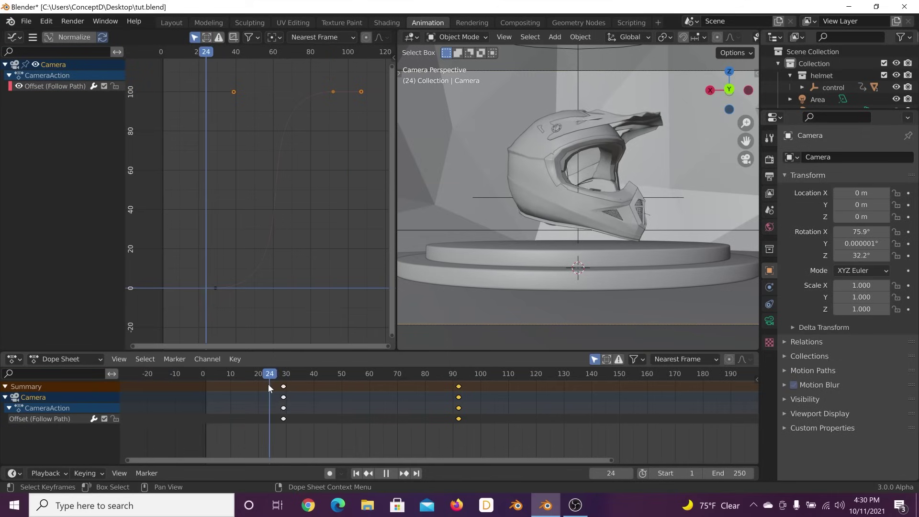
{"action": "key", "text": "space"}
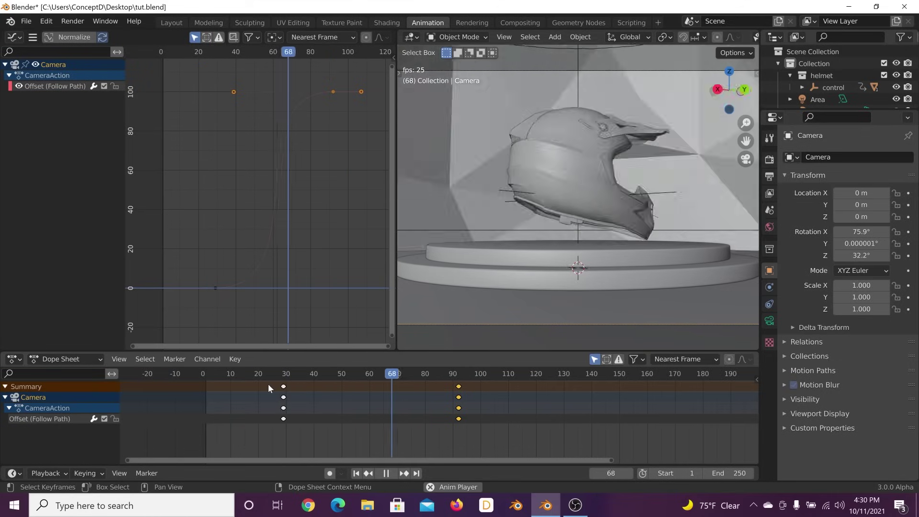
{"action": "key", "text": "space"}
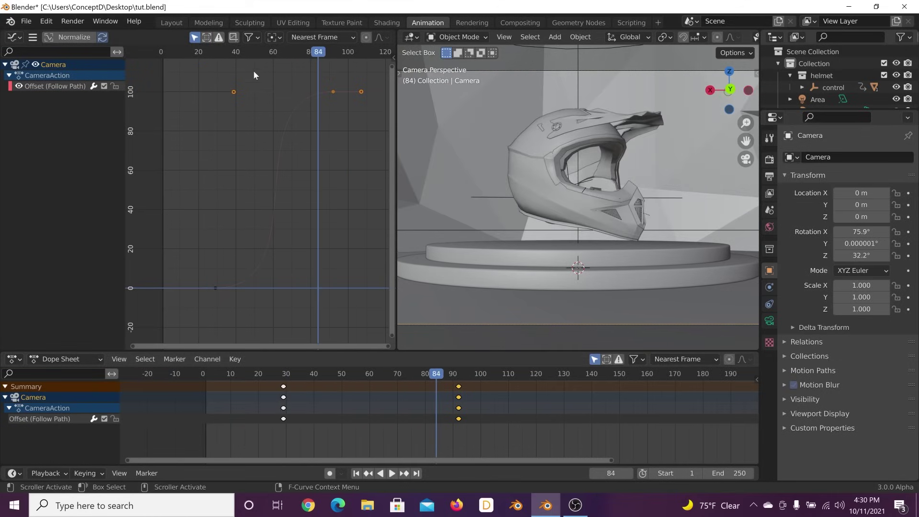
Return to the Layout workspace and play the whole animation from frame 1 through the camera.
{"action": "left_click", "coordinate": [160, 20]}
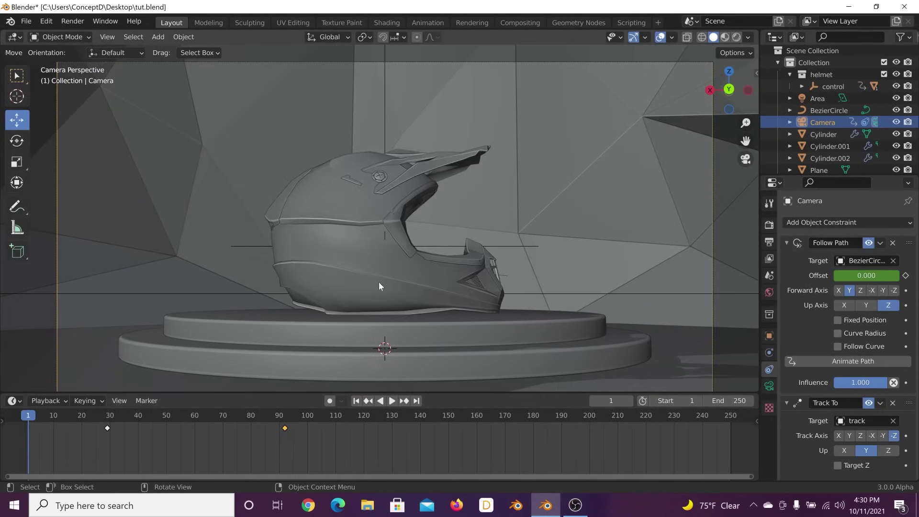
{"action": "key", "text": "space"}
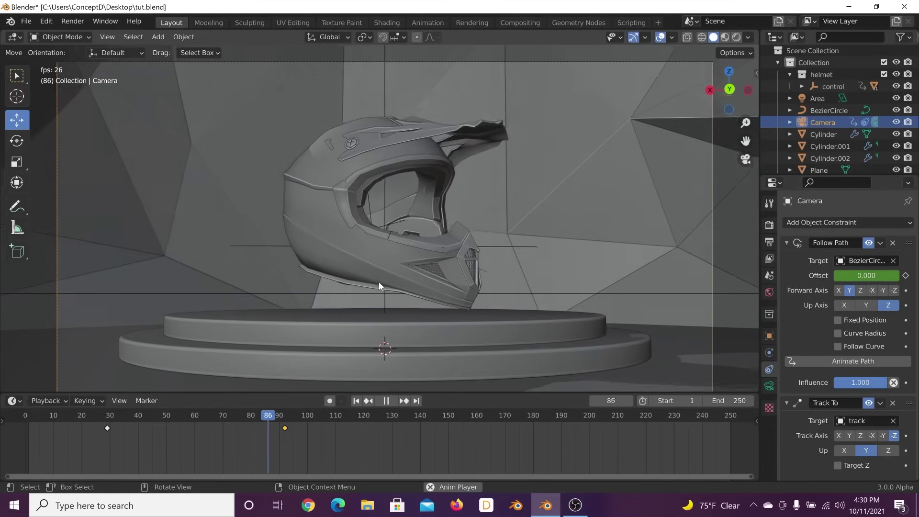
{"action": "key", "text": "space"}
{"action": "left_click", "coordinate": [359, 401]}
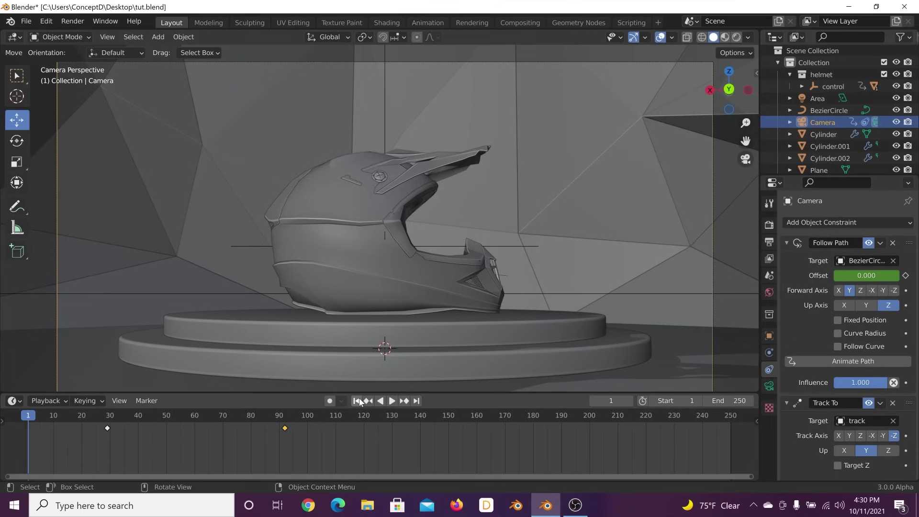
{"action": "left_click", "coordinate": [391, 401]}
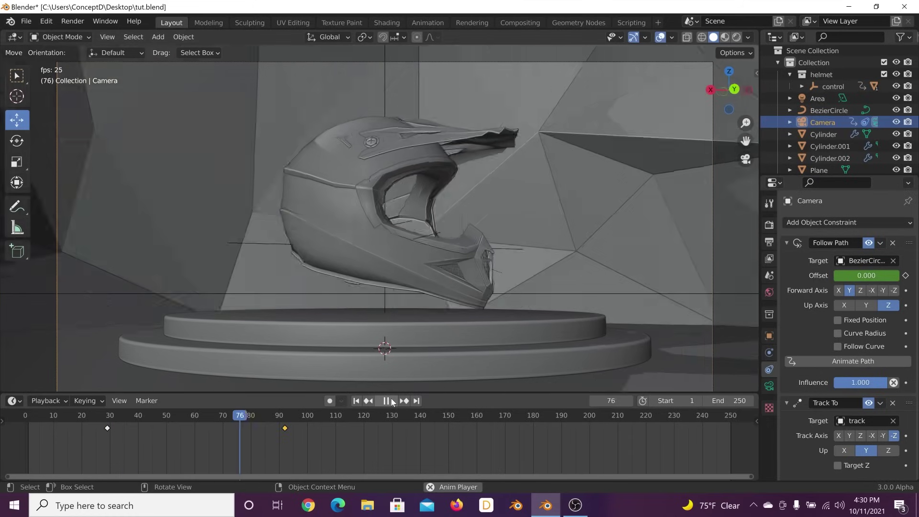
{"action": "left_click", "coordinate": [391, 401]}
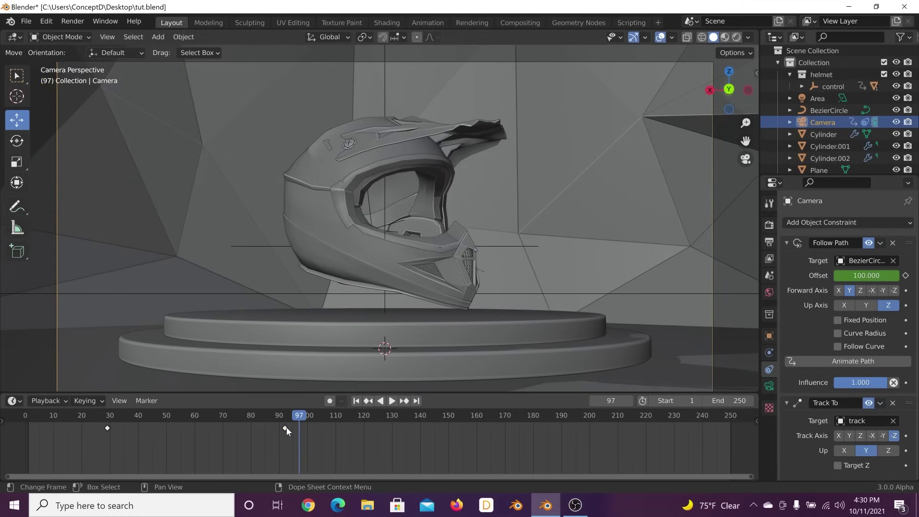
Move the camera's second offset keyframe to about frame 108 and replay the animation from the first frame.
{"action": "key", "text": "g"}
{"action": "left_click", "coordinate": [336, 427]}
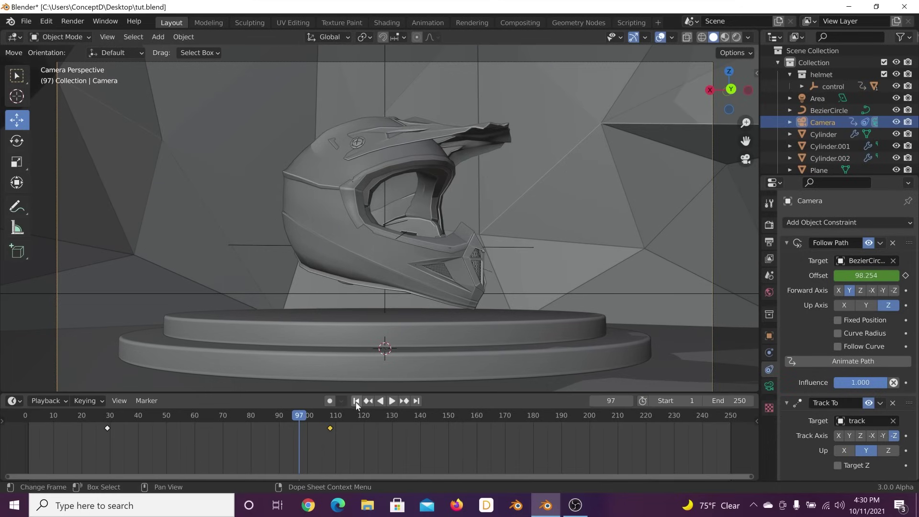
{"action": "key", "text": "shift+Left"}
{"action": "key", "text": "space"}
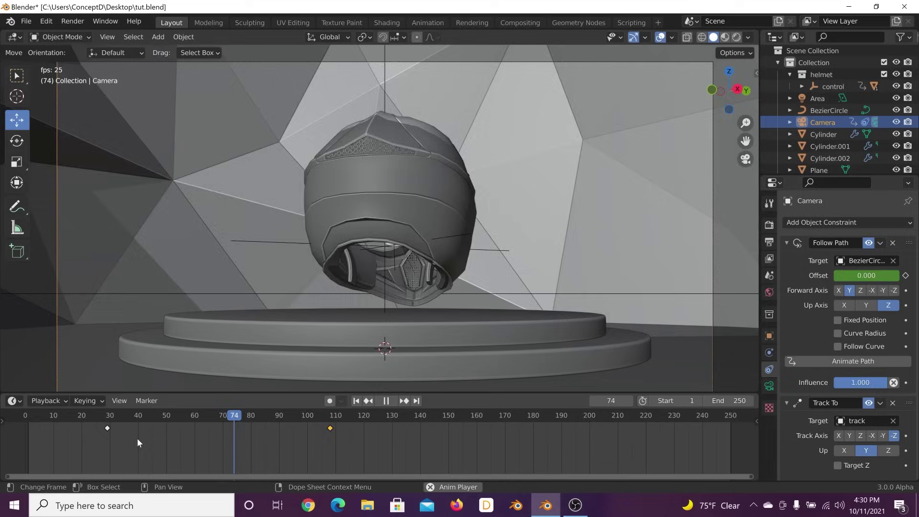
{"action": "key", "text": "space"}
Move the camera's second offset keyframe to about frame 104 and play the animation again from the first frame.
{"action": "left_click_drag", "start_coordinate": [329, 432], "coordinate": [318, 432]}
{"action": "key", "text": "shift+Left"}
{"action": "key", "text": "space"}
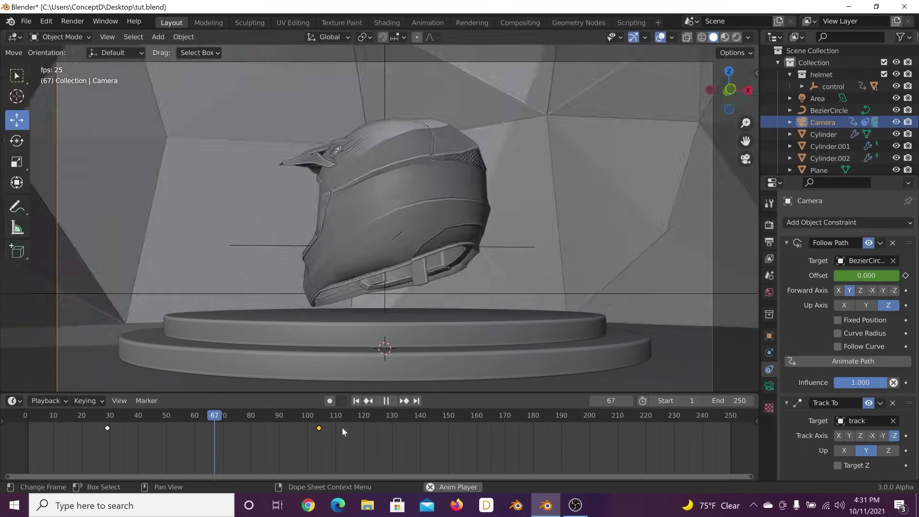
{"action": "key", "text": "space"}
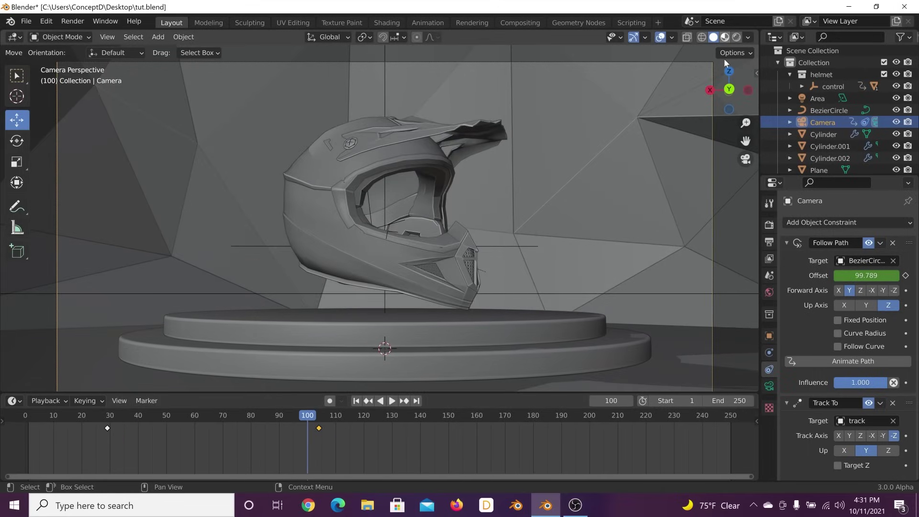
Switch the viewport from material preview to rendered shading and jump to the first frame.
{"action": "left_click", "coordinate": [725, 37]}
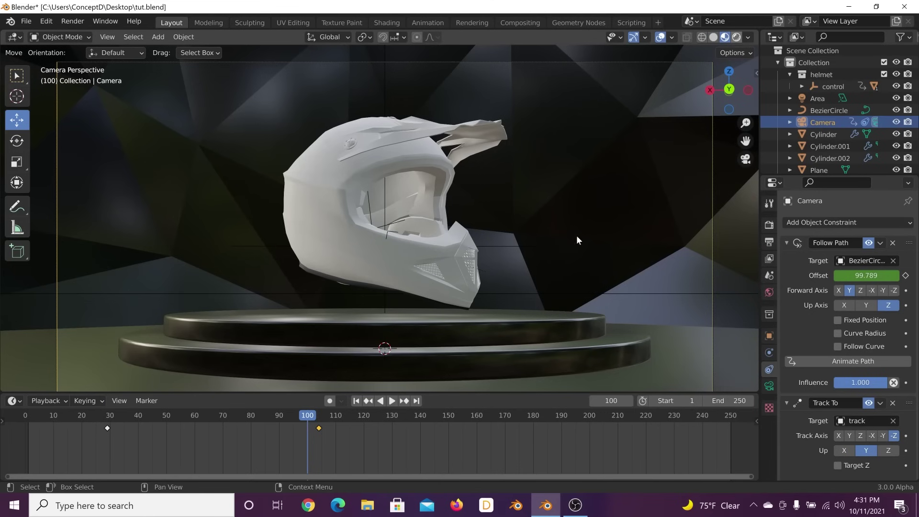
{"action": "key", "text": "z"}
{"action": "left_click", "coordinate": [356, 400]}
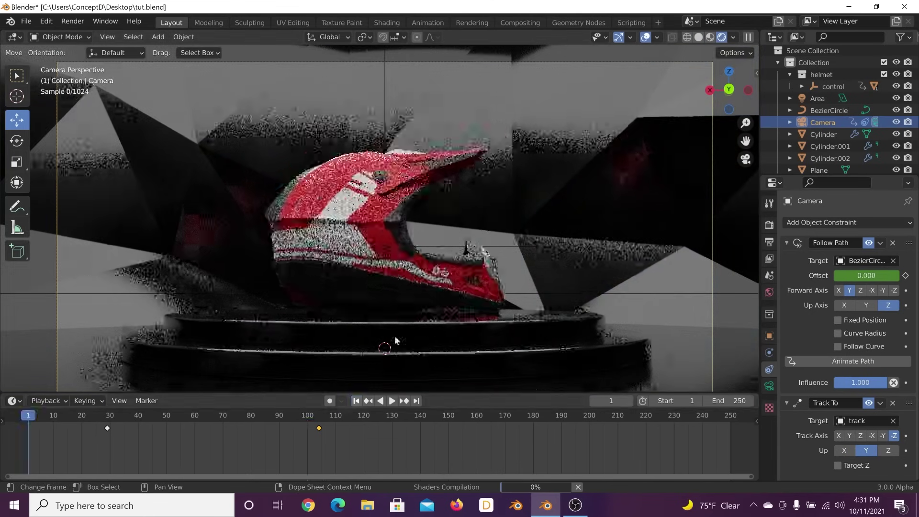
Play back the rendered animation through the camera and set the colour management look to High Contrast.
{"action": "key", "text": "space"}
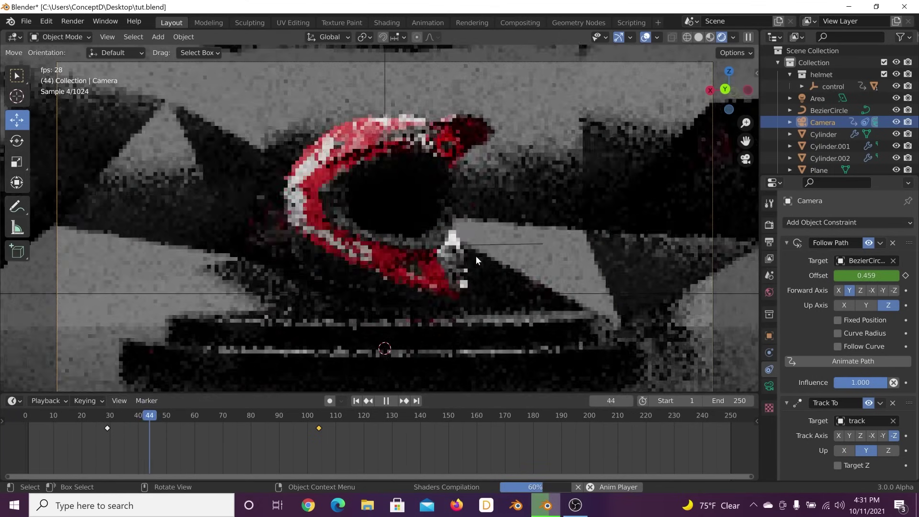
{"action": "key", "text": "space"}
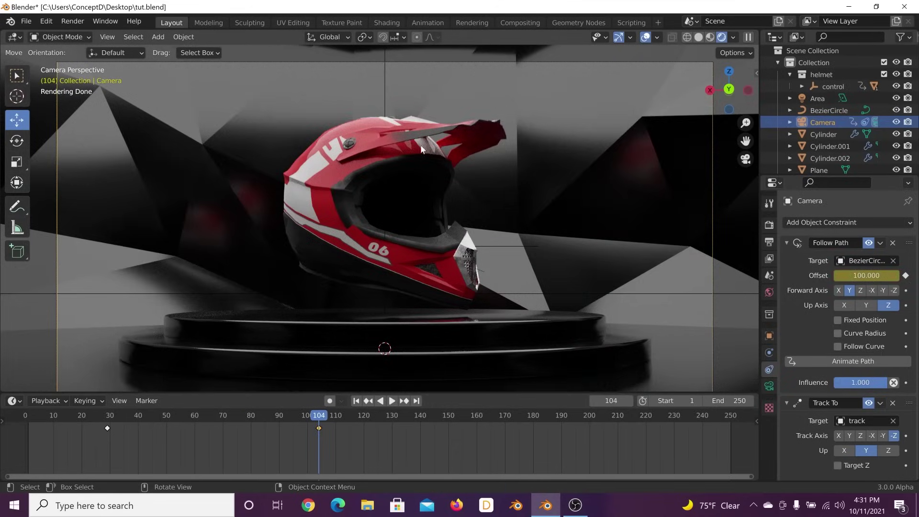
{"action": "left_click", "coordinate": [769, 224]}
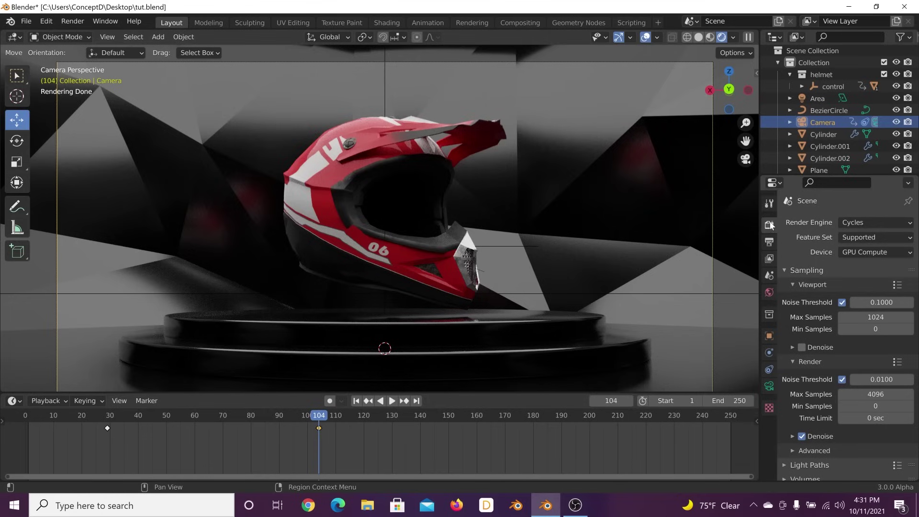
{"action": "scroll", "coordinate": [847, 377], "scroll_direction": "down", "scroll_amount": 7}
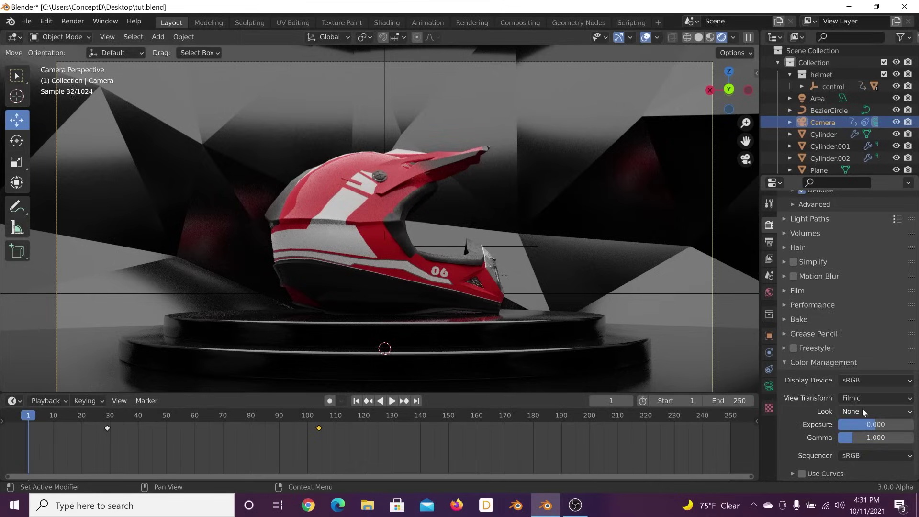
{"action": "left_click", "coordinate": [862, 409]}
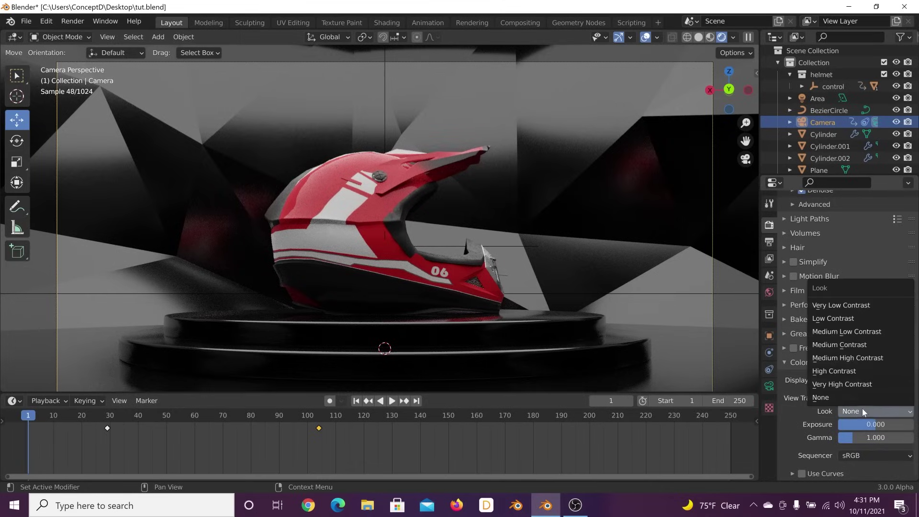
{"action": "left_click", "coordinate": [847, 371]}
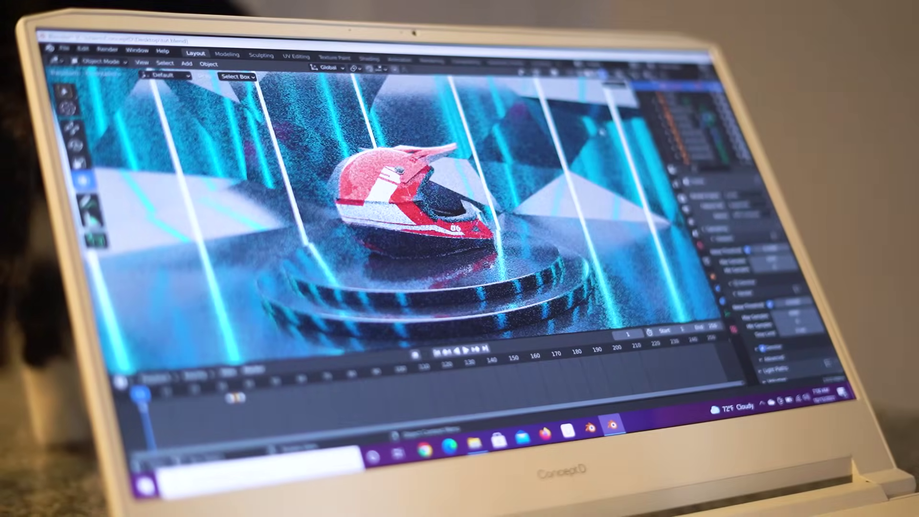
{"action": "key", "text": "shift+alt+z"}
{"action": "key", "text": "ctrl+grave"}
{"action": "middle_click_drag", "start_coordinate": [383, 211], "coordinate": [467, 186]}
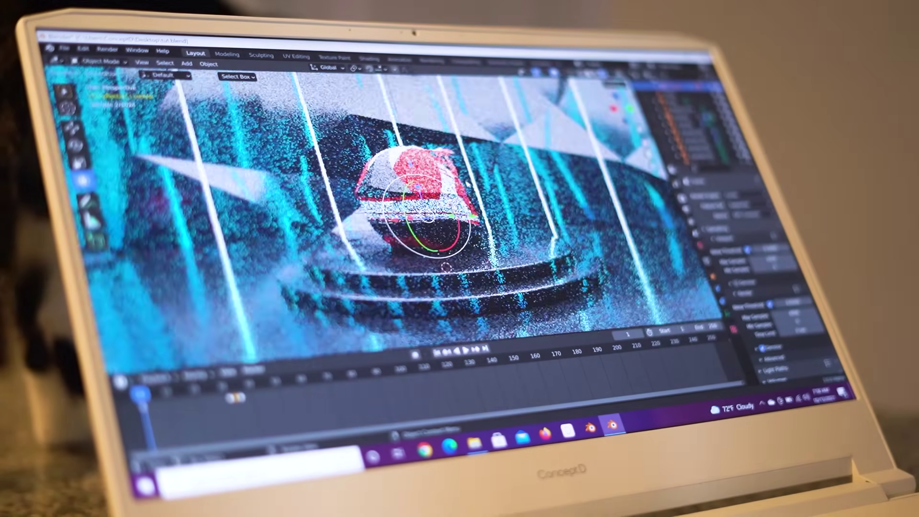
{"action": "scroll", "coordinate": [467, 185], "scroll_direction": "down", "scroll_amount": 1}
{"action": "scroll", "coordinate": [468, 185], "scroll_direction": "up", "scroll_amount": 2}
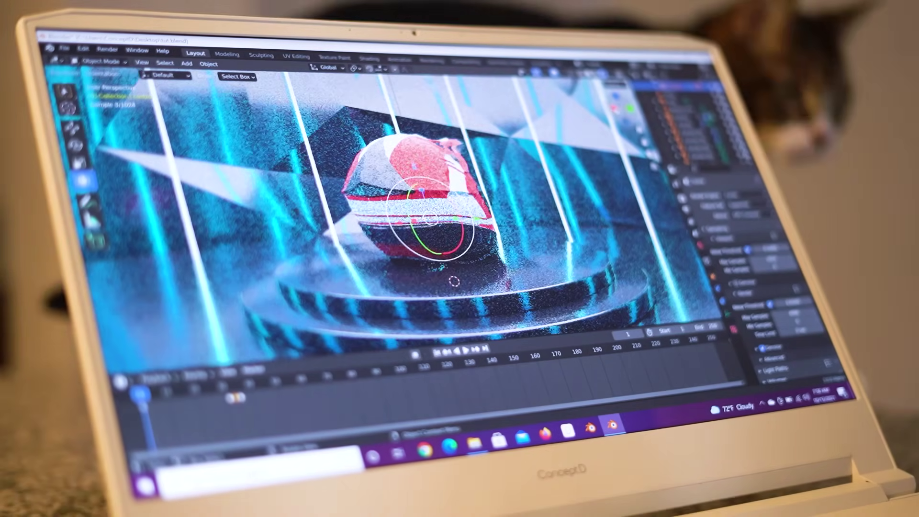
{"action": "scroll", "coordinate": [421, 206], "scroll_direction": "up", "scroll_amount": 2}
{"action": "middle_click_drag", "start_coordinate": [421, 206], "coordinate": [373, 186]}
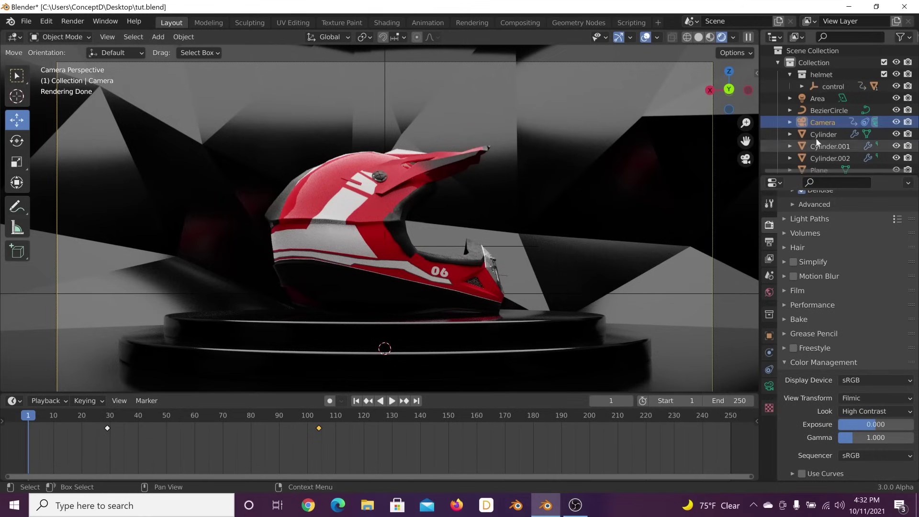
{"action": "scroll", "coordinate": [817, 96], "scroll_direction": "down", "scroll_amount": 2}
{"action": "scroll", "coordinate": [817, 96], "scroll_direction": "up", "scroll_amount": 2}
Set the power of the area light above the helmet to 6000 W.
{"action": "left_click", "coordinate": [818, 110]}
{"action": "left_click", "coordinate": [818, 100]}
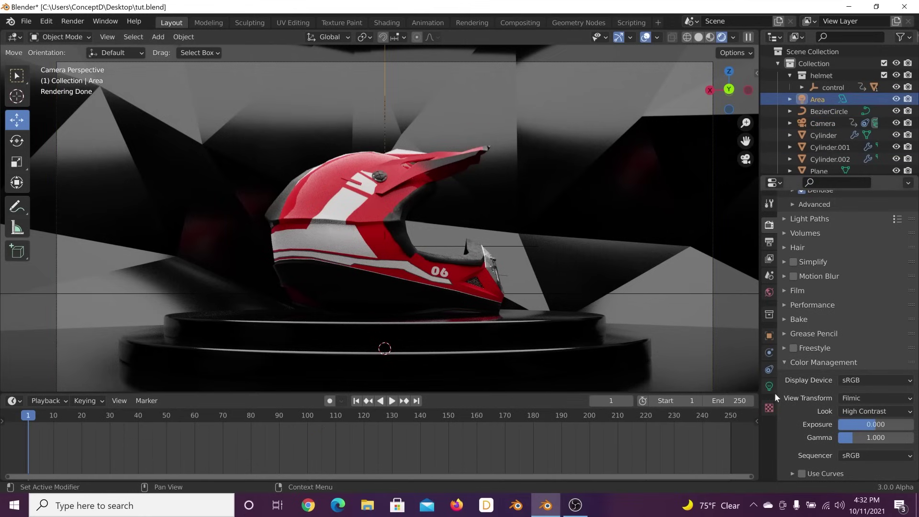
{"action": "left_click", "coordinate": [769, 386]}
{"action": "left_click", "coordinate": [863, 288]}
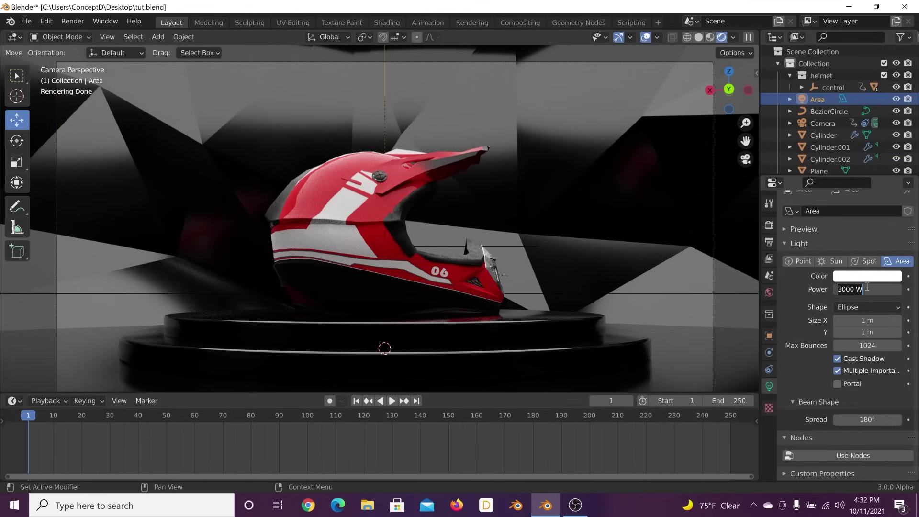
{"action": "type", "text": "6000"}
{"action": "key", "text": "Return"}
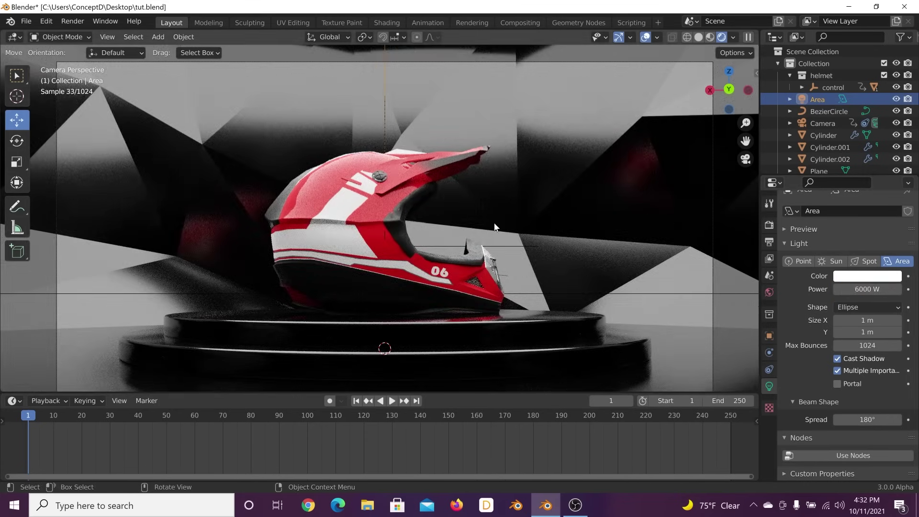
Lighten the podium material's base colour from black to a dark grey using the upper disc's material.
{"action": "scroll", "coordinate": [367, 322], "scroll_direction": "down", "scroll_amount": 2}
{"action": "left_click", "coordinate": [344, 301]}
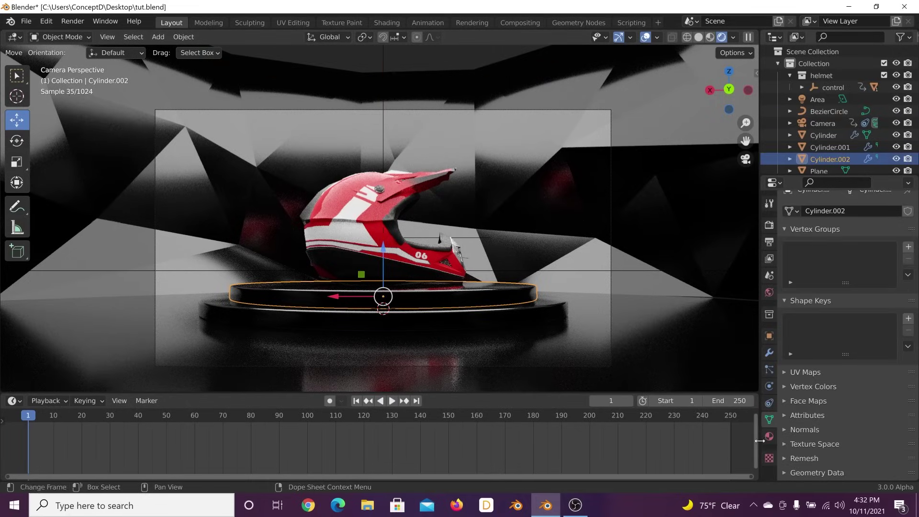
{"action": "left_click", "coordinate": [769, 436]}
{"action": "left_click", "coordinate": [864, 363]}
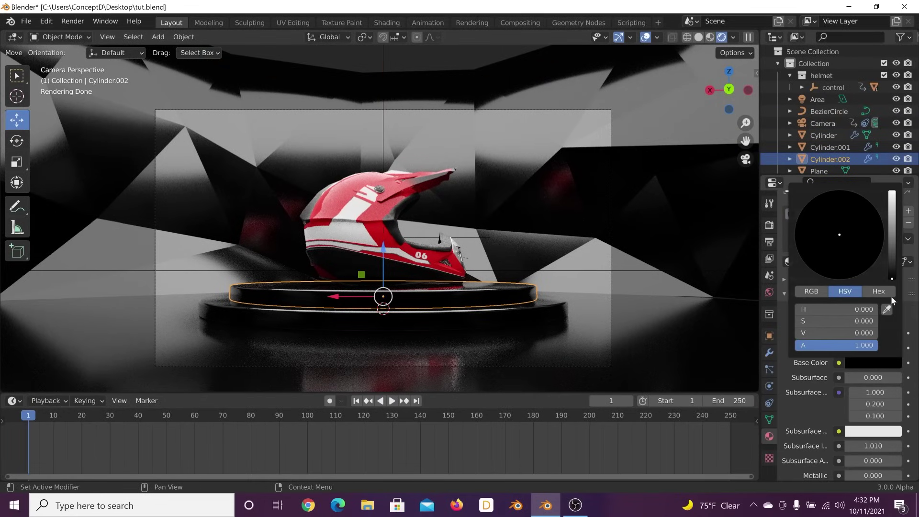
{"action": "left_click", "coordinate": [890, 268]}
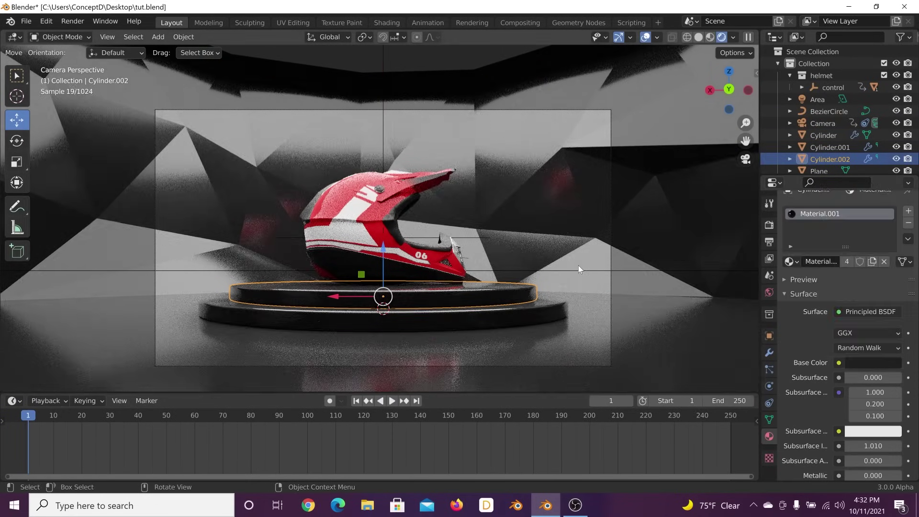
{"action": "left_click", "coordinate": [578, 266]}
{"action": "scroll", "coordinate": [578, 265], "scroll_direction": "up", "scroll_amount": 2}
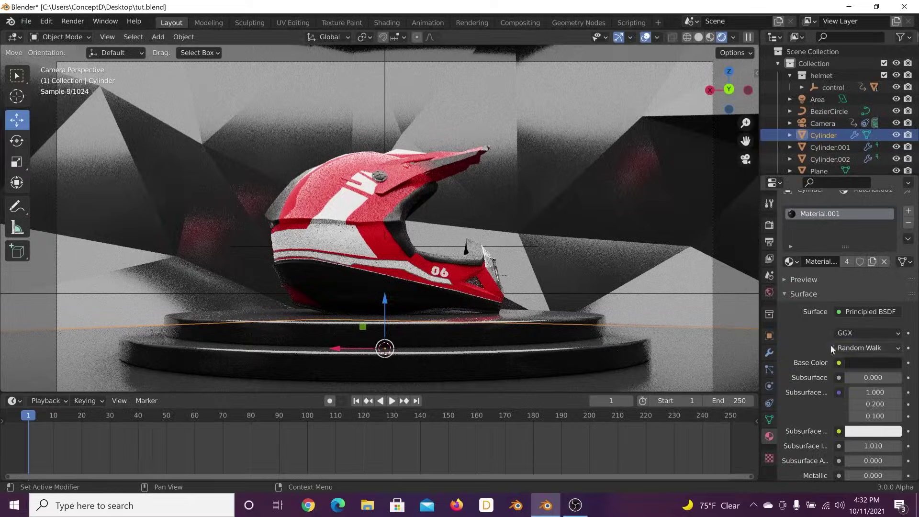
Reapply the High Contrast look in the scene's colour management settings.
{"action": "left_click", "coordinate": [769, 226]}
{"action": "scroll", "coordinate": [851, 351], "scroll_direction": "down", "scroll_amount": 6}
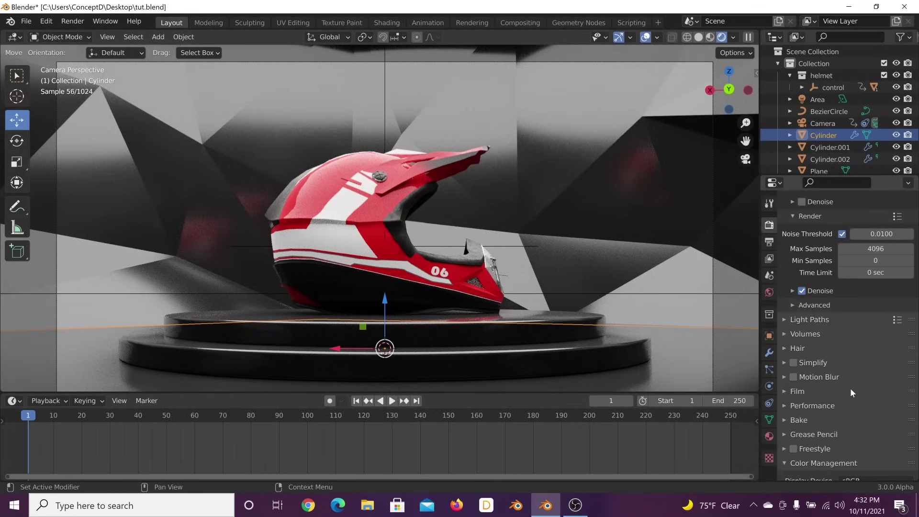
{"action": "scroll", "coordinate": [871, 460], "scroll_direction": "down", "scroll_amount": 2}
{"action": "left_click", "coordinate": [865, 435]}
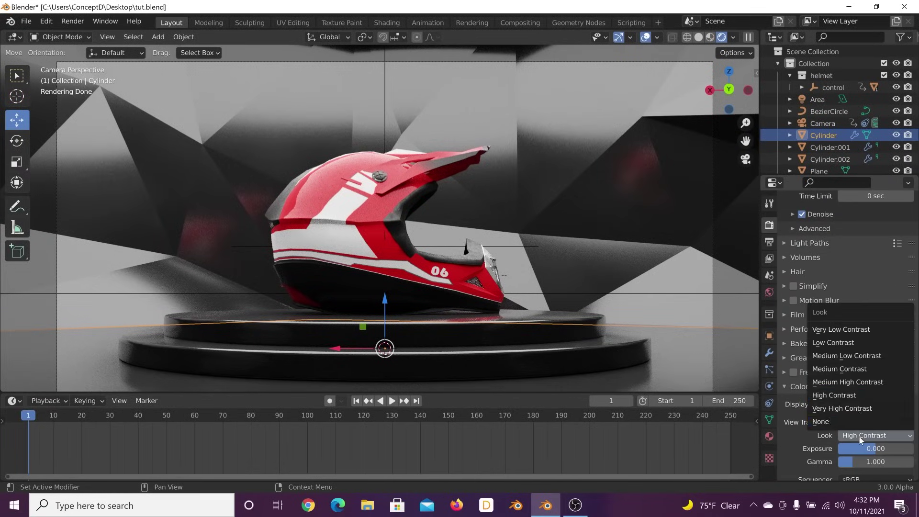
{"action": "left_click", "coordinate": [856, 396]}
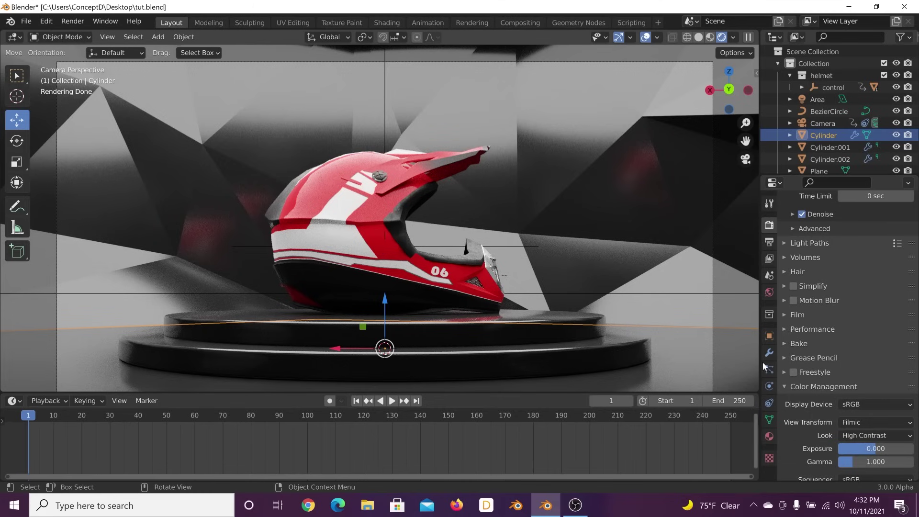
Darken the base colour of the stage cylinder's material slightly to a near-black grey.
{"action": "left_click", "coordinate": [769, 435]}
{"action": "scroll", "coordinate": [861, 268], "scroll_direction": "up", "scroll_amount": 4}
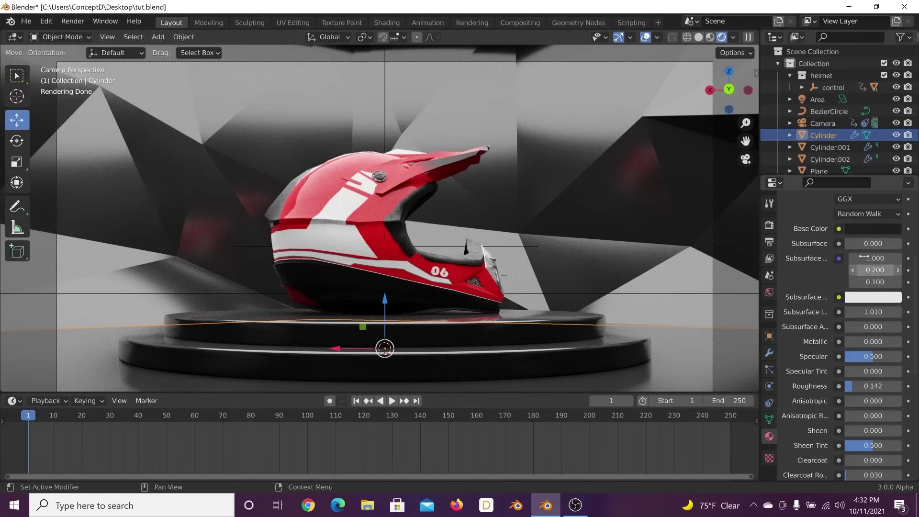
{"action": "left_click", "coordinate": [867, 230]}
{"action": "left_click_drag", "start_coordinate": [887, 136], "coordinate": [889, 138]}
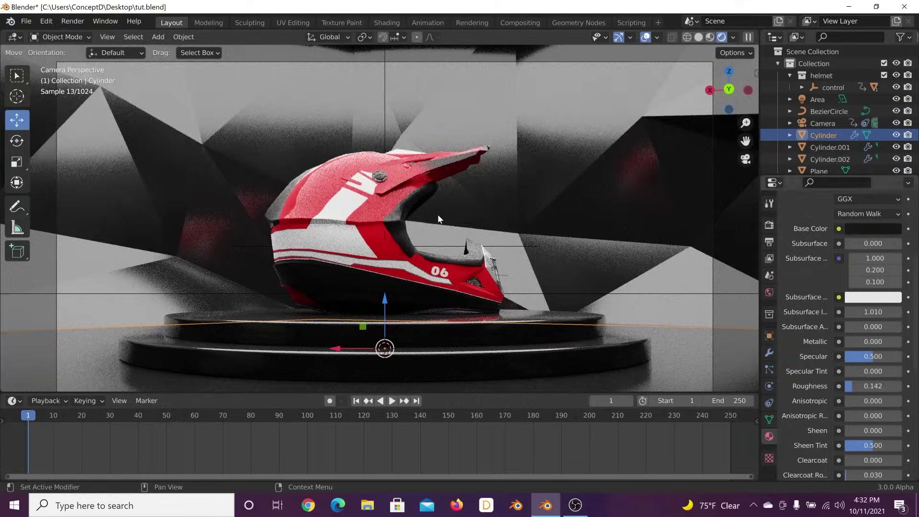
Play the rendered animation from the first frame to about frame 23 and save the file.
{"action": "scroll", "coordinate": [394, 220], "scroll_direction": "down", "scroll_amount": 2}
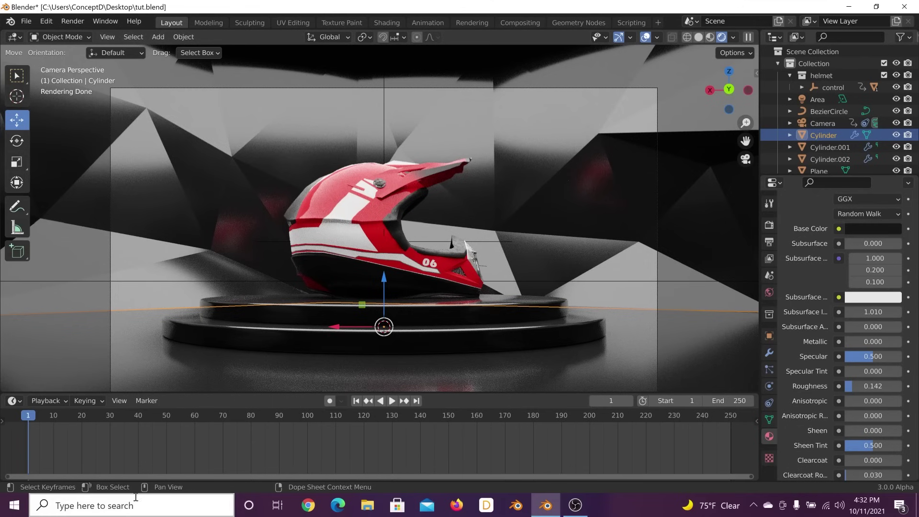
{"action": "key", "text": "space"}
{"action": "key", "text": "space"}
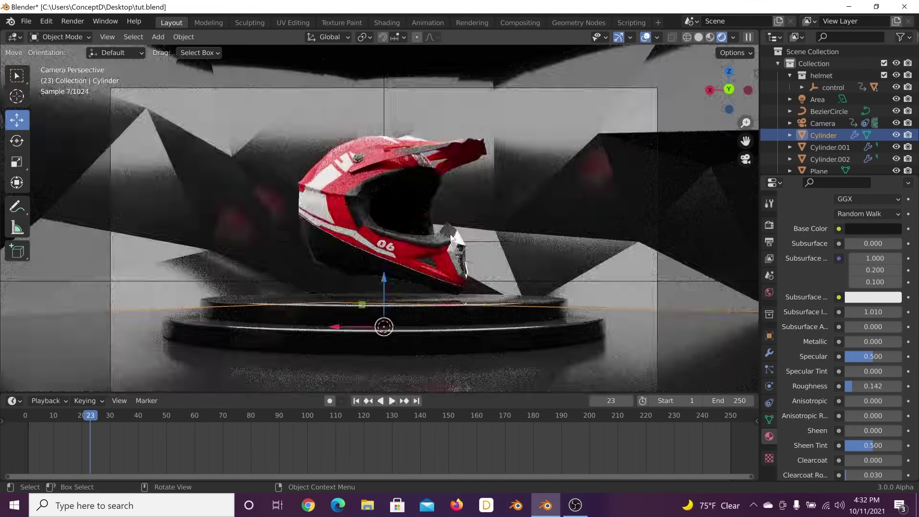
{"action": "left_click", "coordinate": [25, 23]}
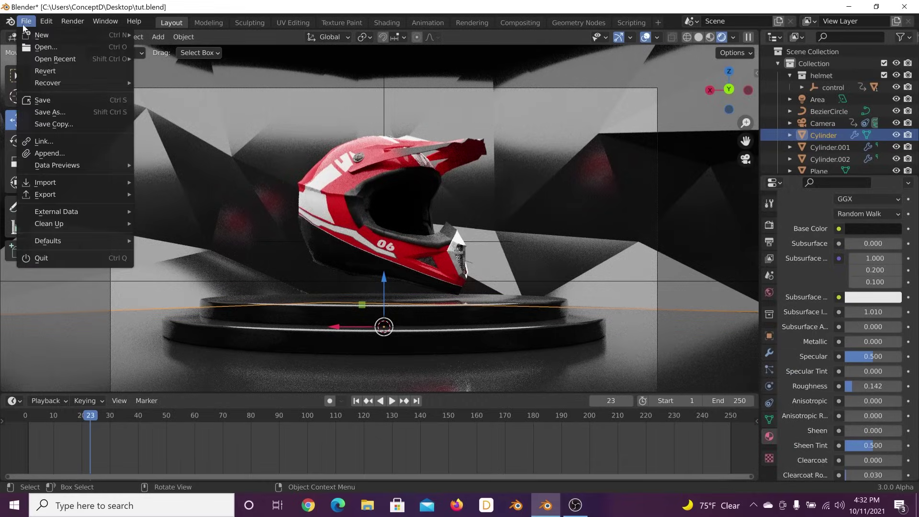
{"action": "left_click", "coordinate": [59, 100]}
Inspect the rendered stage and helmet from above and from the side, and check the camera view.
{"action": "middle_click_drag", "start_coordinate": [471, 234], "coordinate": [468, 192]}
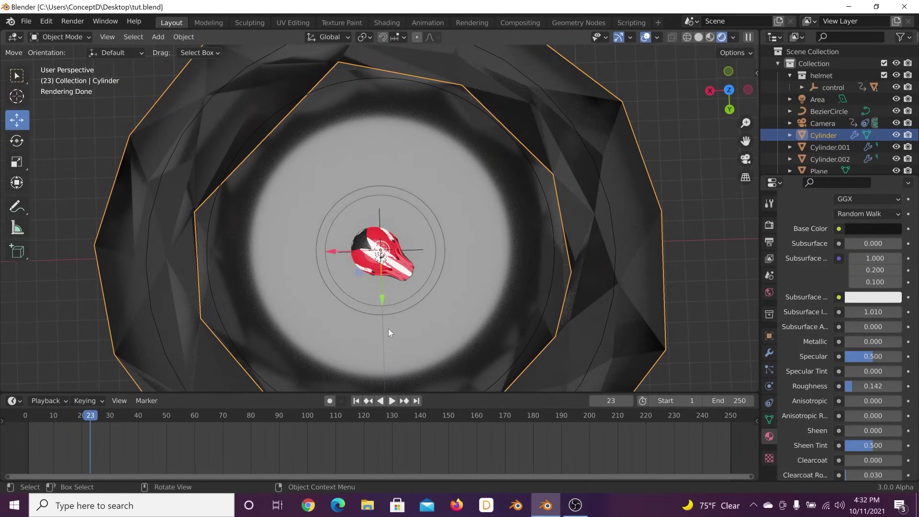
{"action": "middle_click_drag", "start_coordinate": [388, 329], "coordinate": [210, 246]}
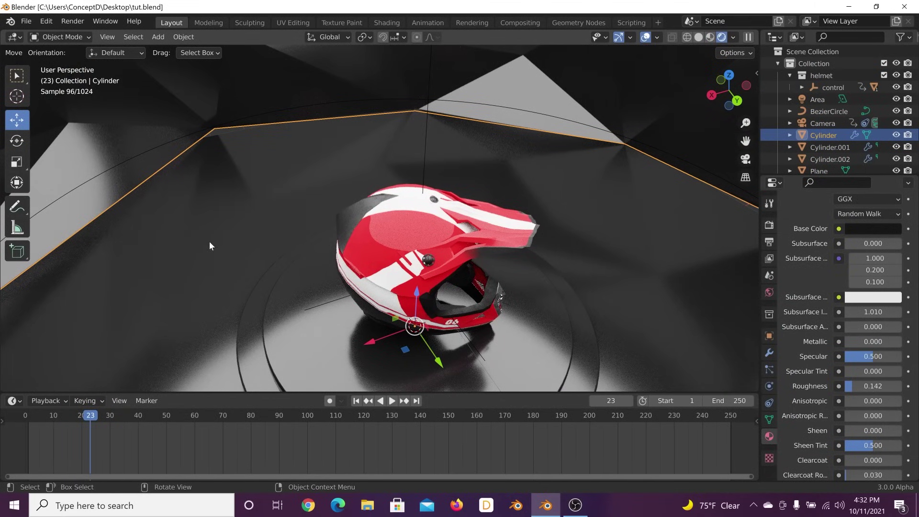
{"action": "middle_click_drag", "start_coordinate": [414, 250], "coordinate": [392, 200]}
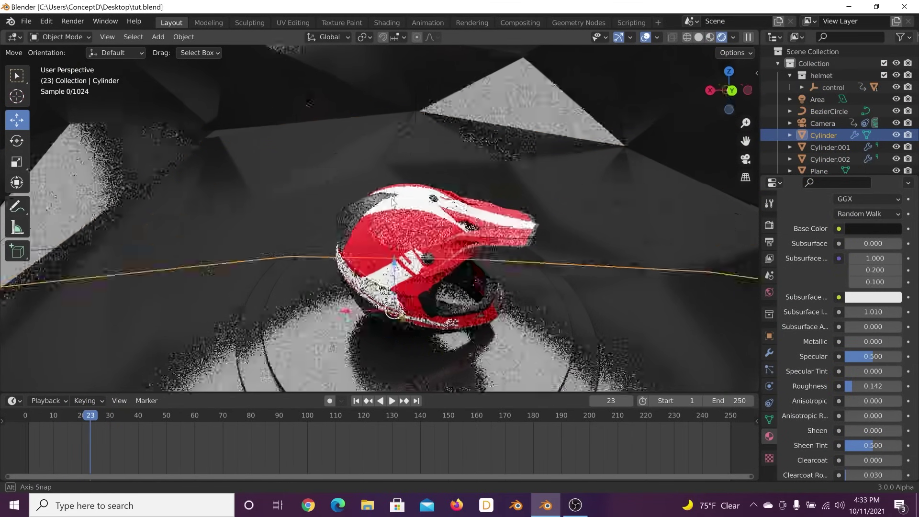
{"action": "key", "text": "KP_0"}
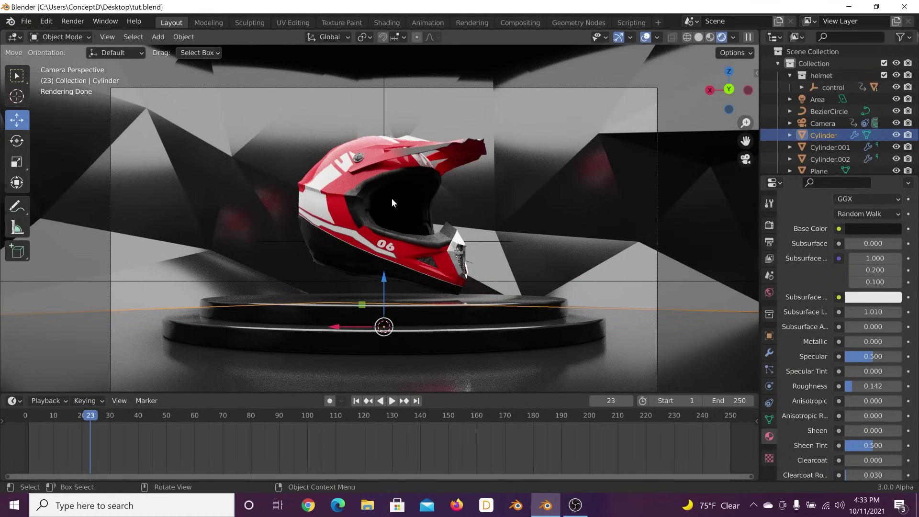
{"action": "middle_click_drag", "start_coordinate": [363, 277], "coordinate": [415, 240]}
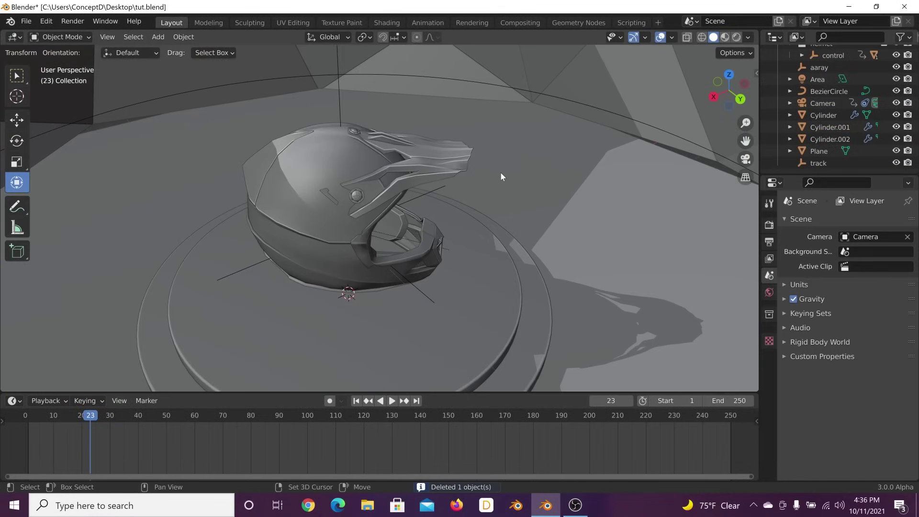
Add a mesh cylinder at the world origin and raise its mesh along Z above the object's origin in Edit Mode.
{"action": "key", "text": "shift+a"}
{"action": "mouse_move", "coordinate": [465, 54]}
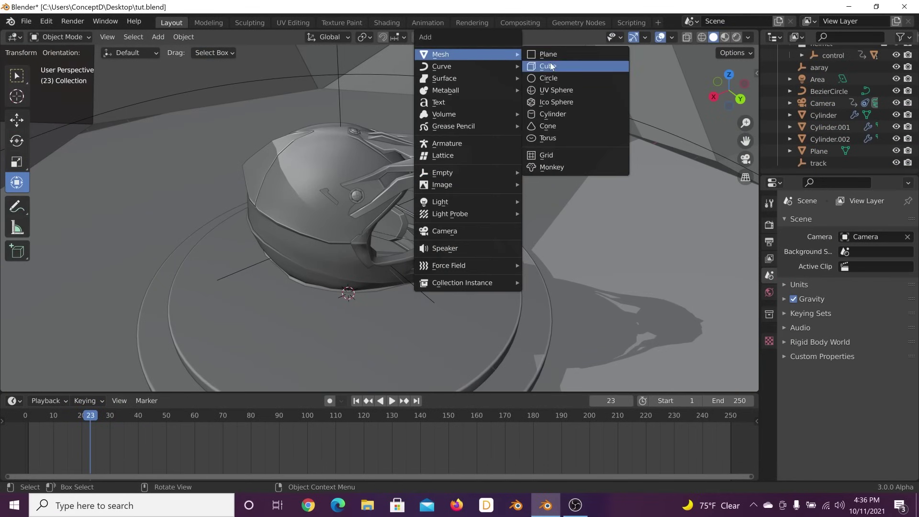
{"action": "left_click", "coordinate": [555, 115]}
{"action": "middle_click_drag", "start_coordinate": [426, 240], "coordinate": [412, 235]}
{"action": "key", "text": "Tab"}
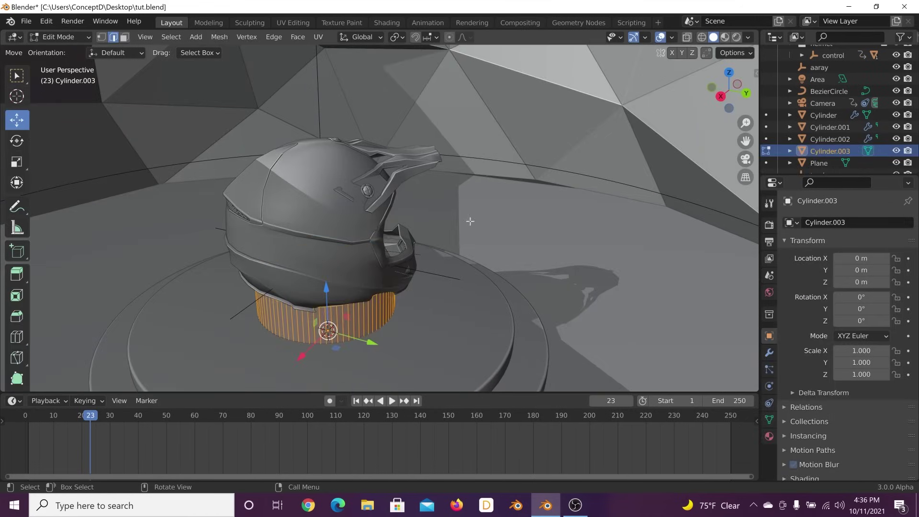
{"action": "left_click_drag", "start_coordinate": [326, 289], "coordinate": [325, 230]}
{"action": "key", "text": "Tab"}
Scale the new cylinder down to 0.065 and stretch its Z scale to 7.365 to form a tall thin rod.
{"action": "key", "text": "s"}
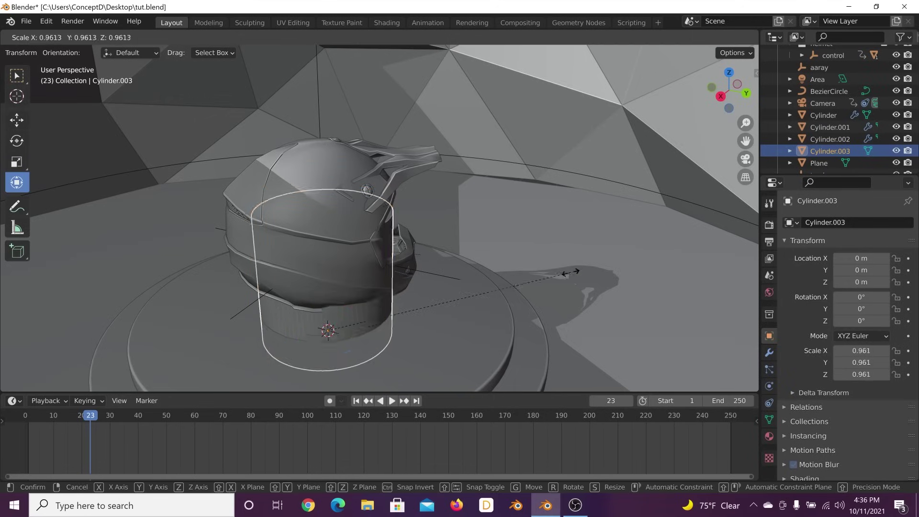
{"action": "left_click", "coordinate": [344, 326]}
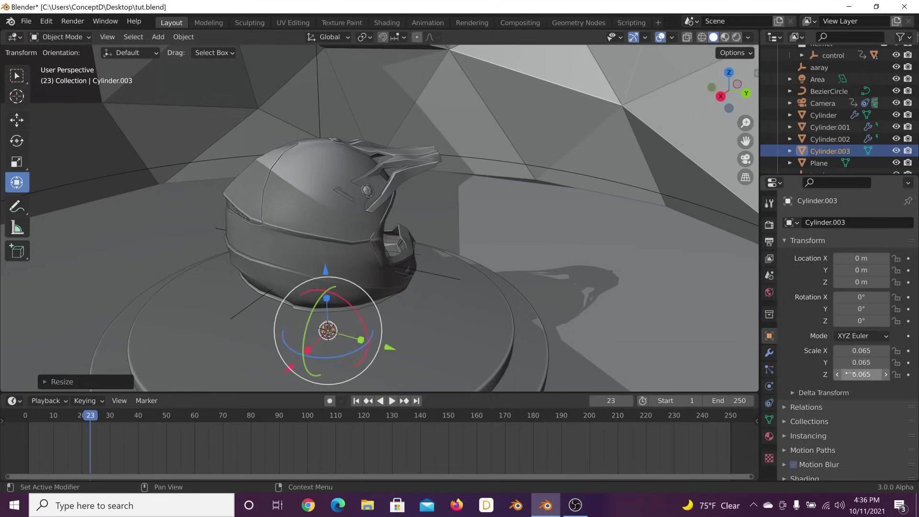
{"action": "left_click_drag", "start_coordinate": [858, 374], "coordinate": [909, 374]}
{"action": "key", "text": "slash"}
{"action": "key", "text": "slash"}
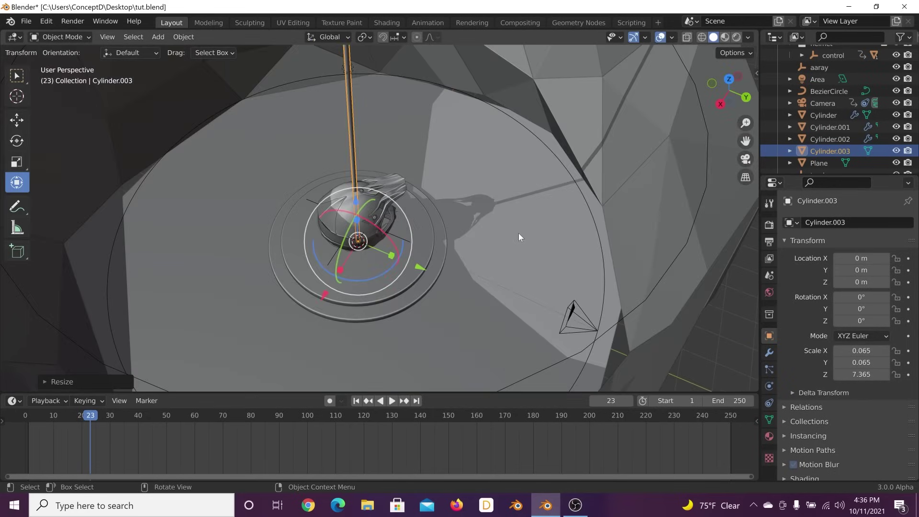
Shrink the rod to 0.053 in X and Y and adjust its Z scale to 6.227.
{"action": "key", "text": "s"}
{"action": "left_click", "coordinate": [548, 214]}
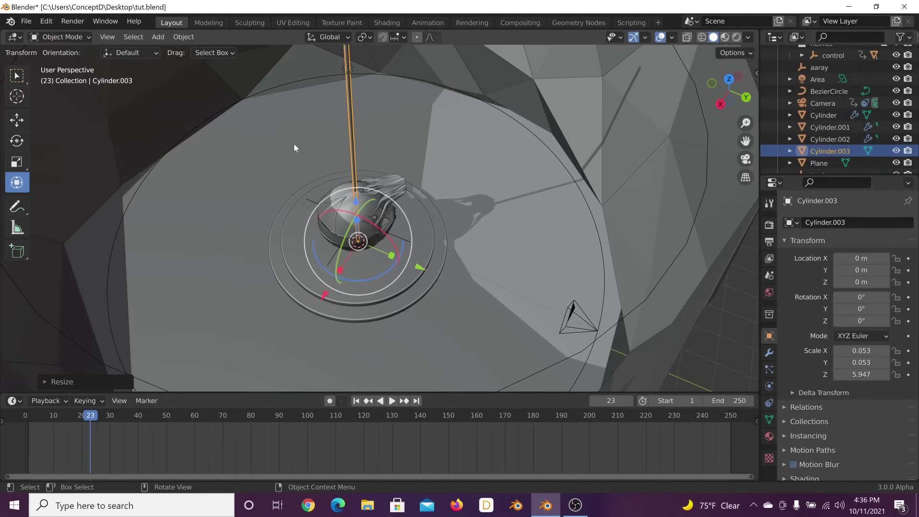
{"action": "left_click_drag", "start_coordinate": [862, 374], "coordinate": [866, 374]}
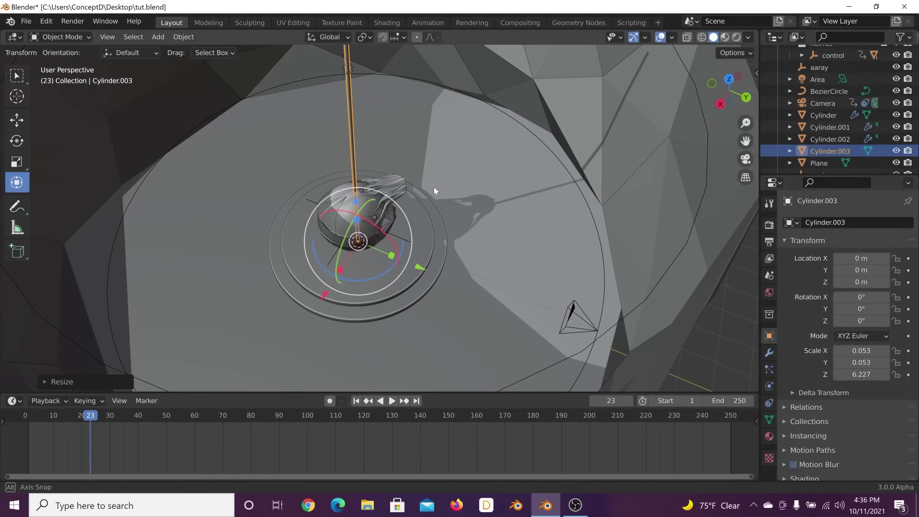
From the top view, move the thin rod near the stage wall at X 0 m, Y 7.799 m.
{"action": "key", "text": "grave"}
{"action": "left_click", "coordinate": [432, 139]}
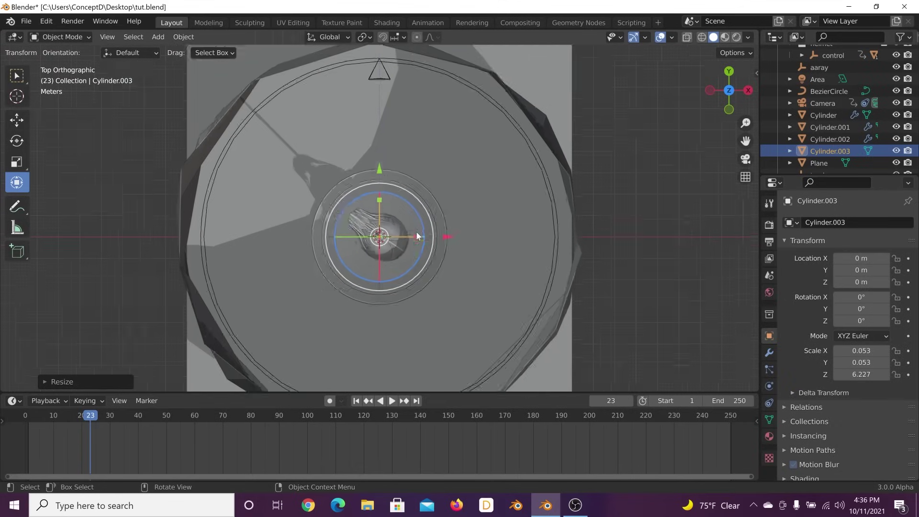
{"action": "scroll", "coordinate": [418, 253], "scroll_direction": "up", "scroll_amount": 1}
{"action": "key", "text": "g"}
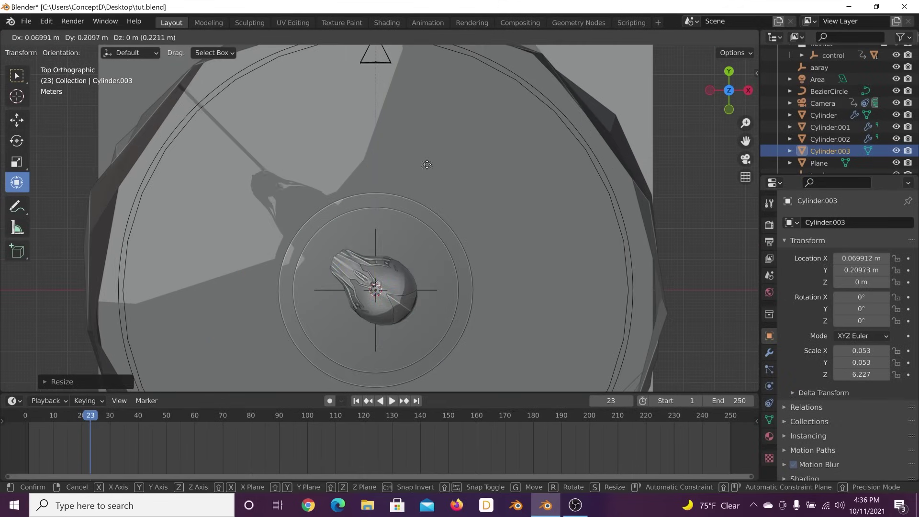
{"action": "right_click", "coordinate": [423, 54]}
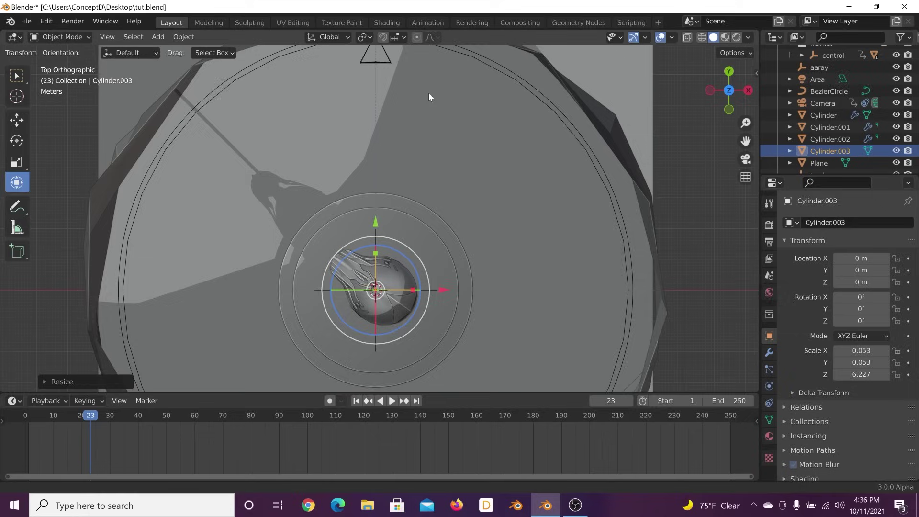
{"action": "middle_click_drag", "start_coordinate": [429, 90], "coordinate": [429, 173], "text": "shift"}
{"action": "key", "text": "g"}
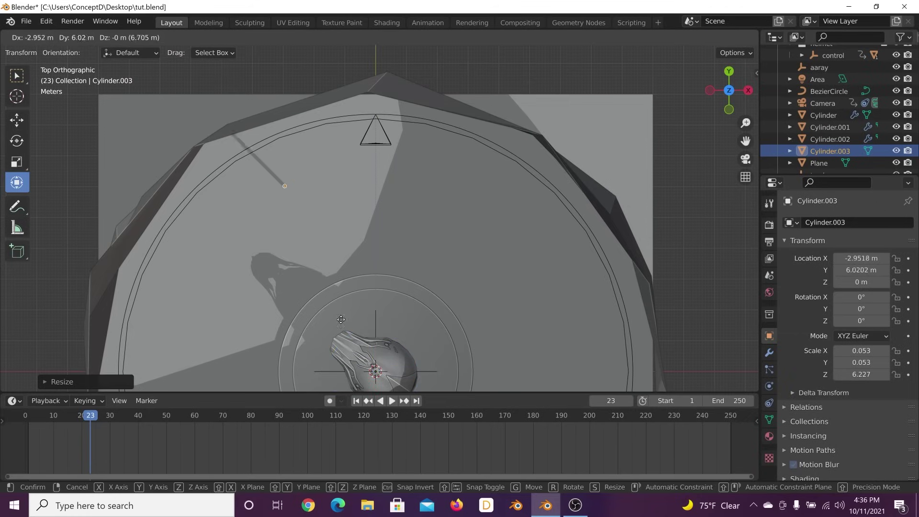
{"action": "left_click", "coordinate": [348, 300]}
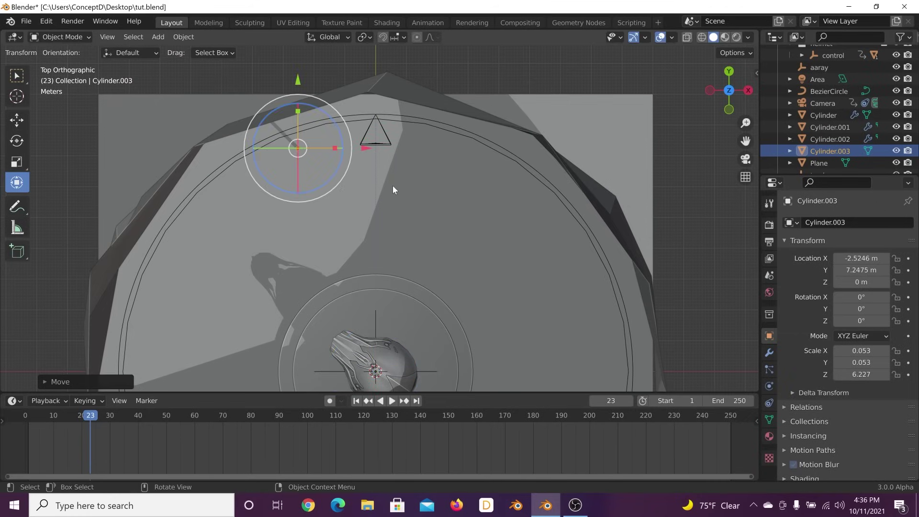
{"action": "key", "text": "g"}
{"action": "left_click", "coordinate": [426, 243]}
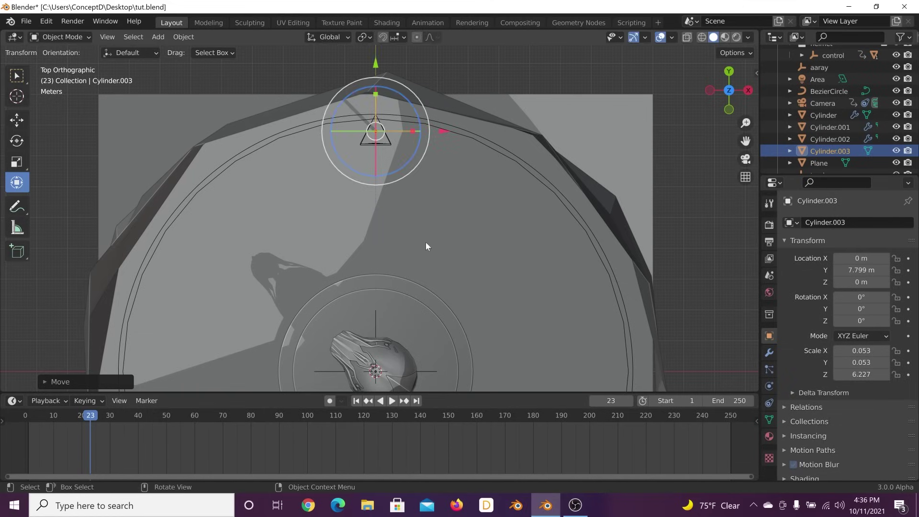
{"action": "scroll", "coordinate": [425, 242], "scroll_direction": "down", "scroll_amount": 2}
{"action": "middle_click_drag", "start_coordinate": [426, 193], "coordinate": [423, 145], "text": "shift"}
{"action": "middle_click_drag", "start_coordinate": [234, 309], "coordinate": [225, 270], "text": "shift"}
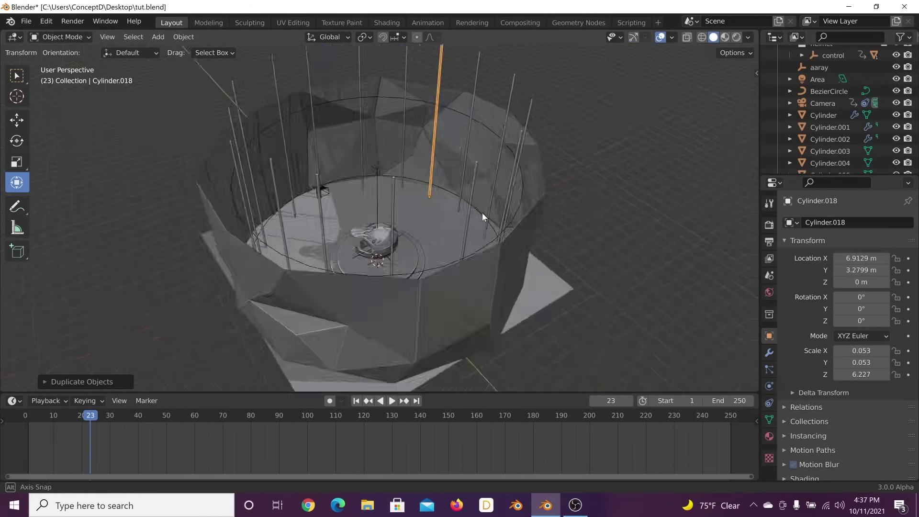
{"action": "mouse_move", "coordinate": [482, 213]}
{"action": "middle_mouse_down"}
{"action": "mouse_move", "coordinate": [503, 159]}
{"action": "mouse_move", "coordinate": [472, 217]}
{"action": "mouse_move", "coordinate": [478, 210]}
{"action": "middle_mouse_up"}
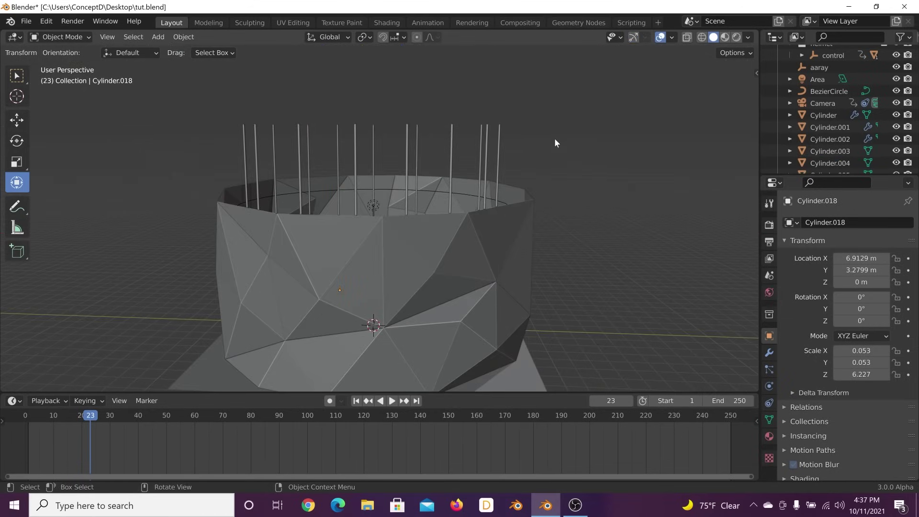
Show the scene in material preview and give one of the rods around the stage an Emission surface.
{"action": "left_click", "coordinate": [487, 151]}
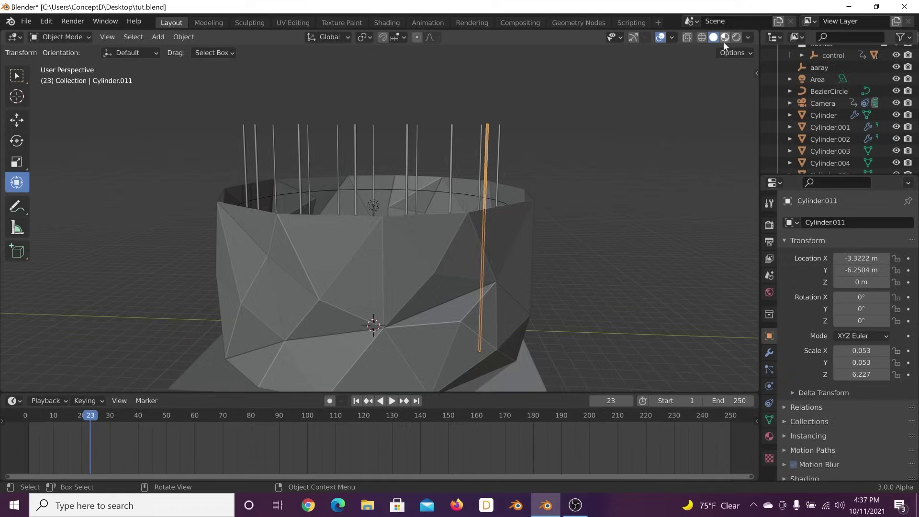
{"action": "left_click", "coordinate": [724, 38]}
{"action": "scroll", "coordinate": [539, 213], "scroll_direction": "up", "scroll_amount": 5}
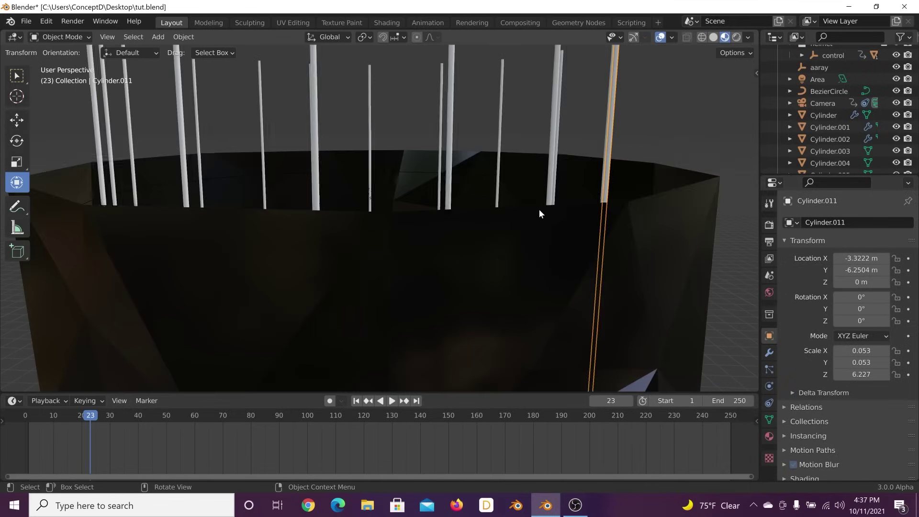
{"action": "left_click", "coordinate": [769, 437]}
{"action": "left_click", "coordinate": [866, 326]}
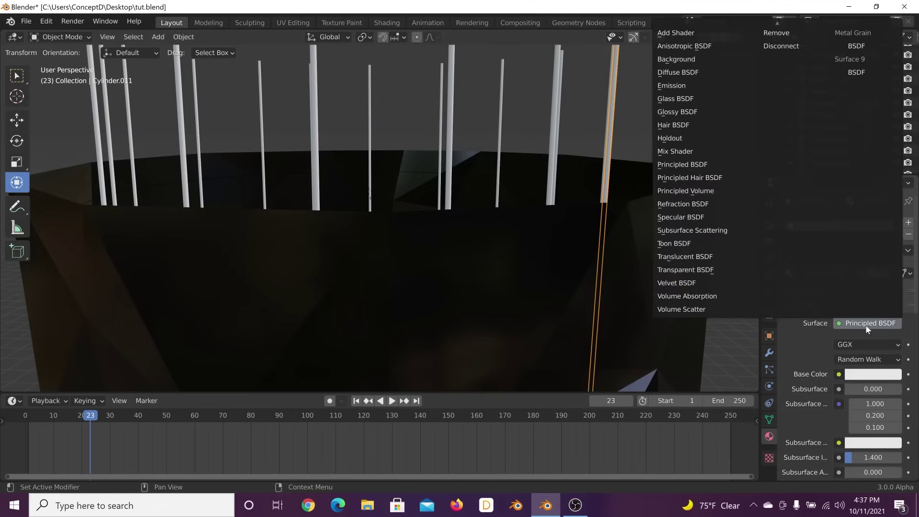
{"action": "left_click", "coordinate": [693, 84]}
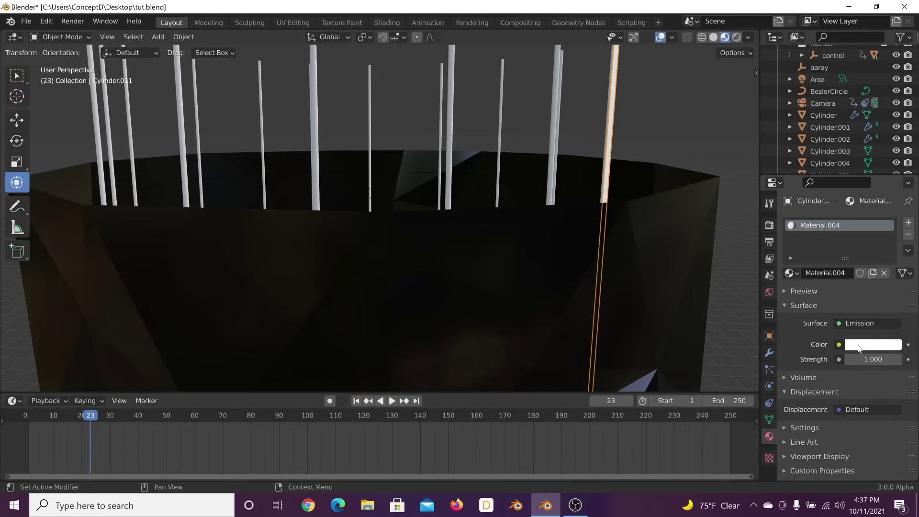
Set the rod's emission color to light blue and its strength to 17.8.
{"action": "left_click", "coordinate": [862, 344]}
{"action": "left_click", "coordinate": [858, 186]}
{"action": "left_click_drag", "start_coordinate": [883, 361], "coordinate": [911, 361]}
Select all the rods and link the glowing rod's material to them.
{"action": "mouse_move", "coordinate": [538, 115]}
{"action": "middle_mouse_down"}
{"action": "mouse_move", "coordinate": [525, 149]}
{"action": "mouse_move", "coordinate": [498, 132]}
{"action": "mouse_move", "coordinate": [535, 120]}
{"action": "middle_mouse_up"}
{"action": "scroll", "coordinate": [524, 150], "scroll_direction": "down", "scroll_amount": 3}
{"action": "left_click_drag", "start_coordinate": [620, 76], "coordinate": [193, 130]}
{"action": "key", "text": "ctrl+l"}
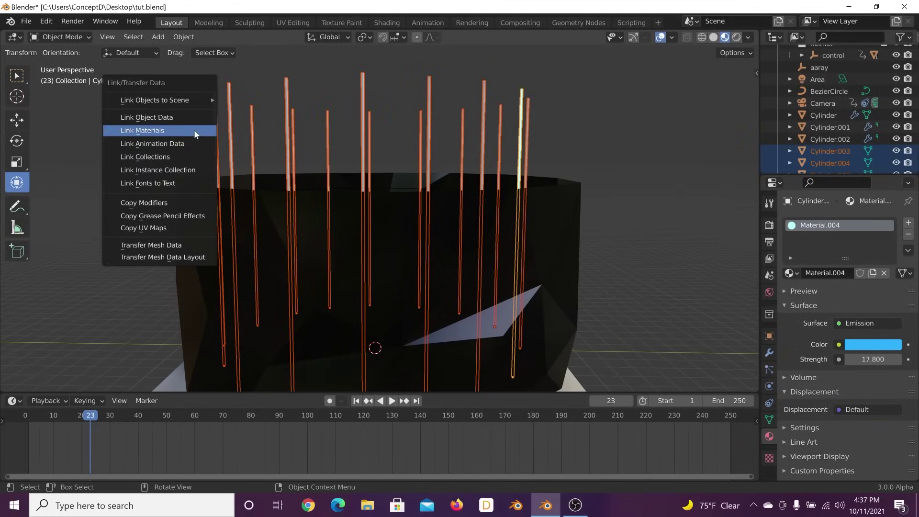
{"action": "left_click", "coordinate": [194, 130]}
{"action": "left_click", "coordinate": [632, 123]}
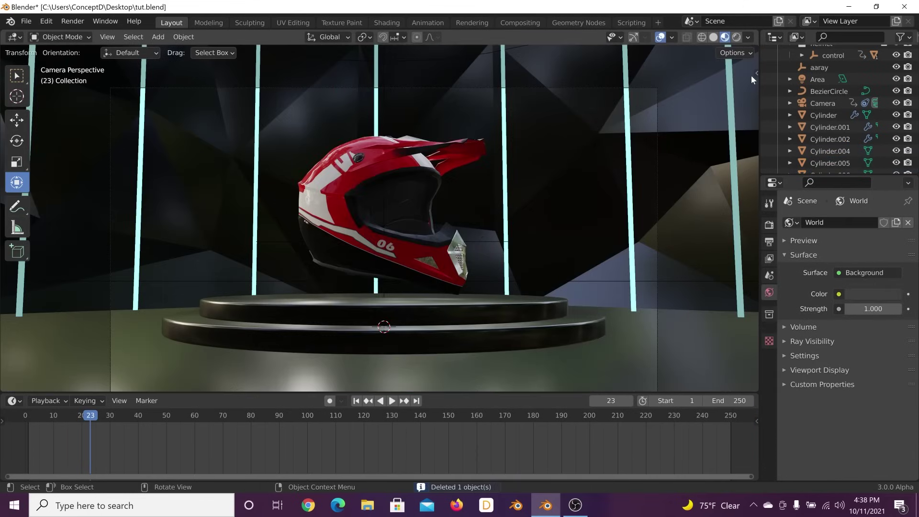
Switch the camera view to rendered shading and raise the rods' shared emission strength to 86.4.
{"action": "left_click", "coordinate": [736, 38]}
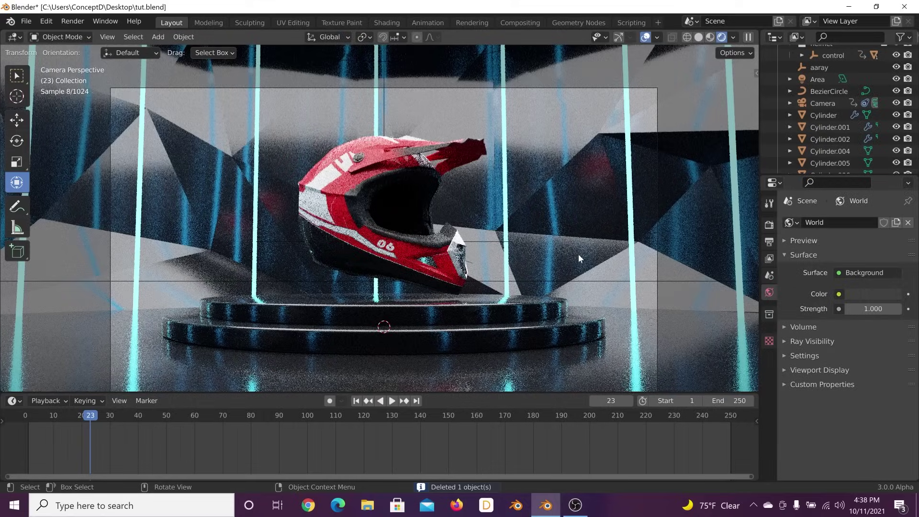
{"action": "left_click", "coordinate": [506, 249]}
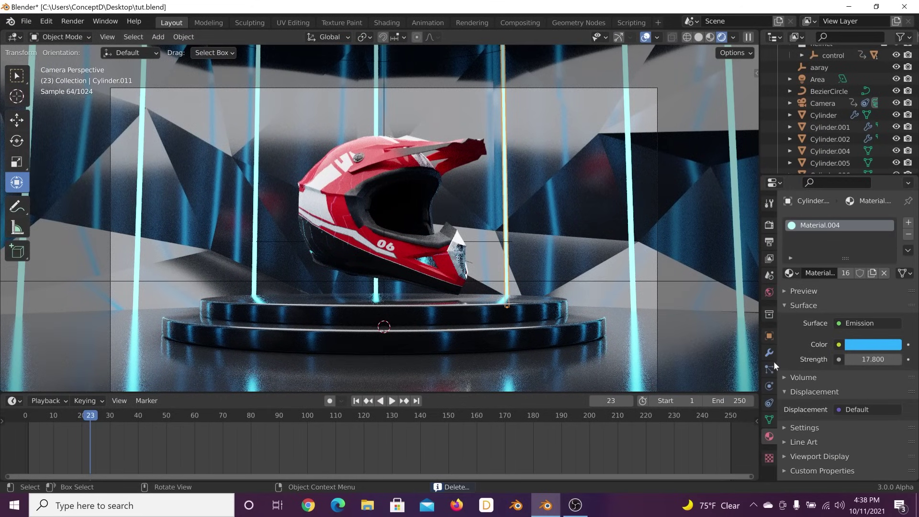
{"action": "left_click_drag", "start_coordinate": [872, 359], "coordinate": [902, 359]}
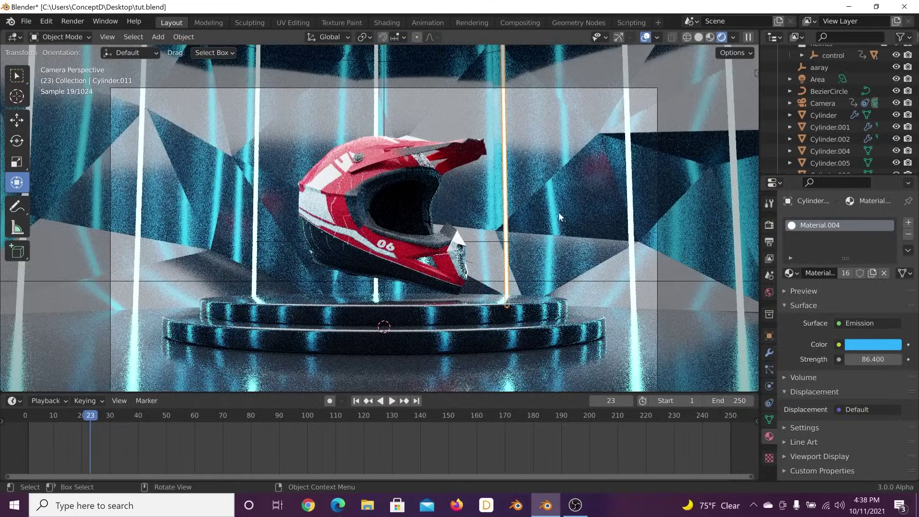
Hide the viewport overlays, play the rendered animation and scrub to frame 79 to check the rods passing the camera.
{"action": "left_click", "coordinate": [644, 38]}
{"action": "scroll", "coordinate": [550, 200], "scroll_direction": "up", "scroll_amount": 2}
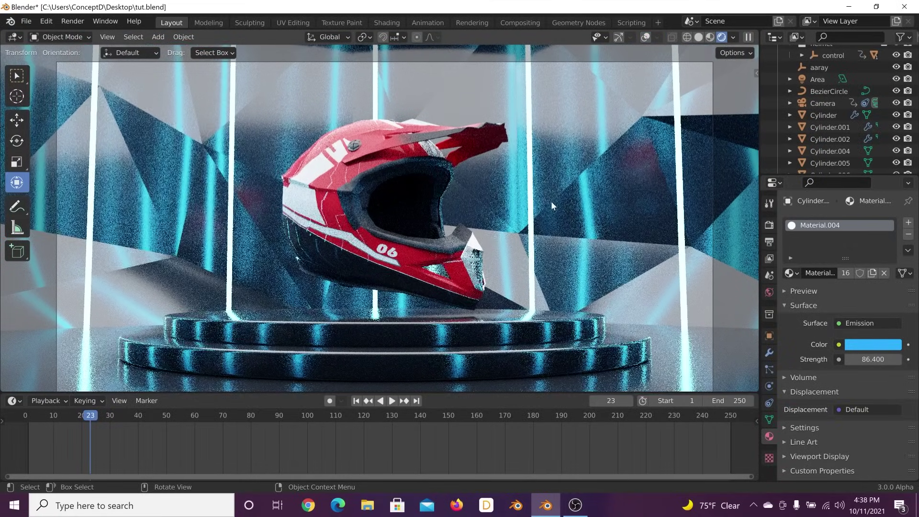
{"action": "scroll", "coordinate": [551, 206], "scroll_direction": "down", "scroll_amount": 2}
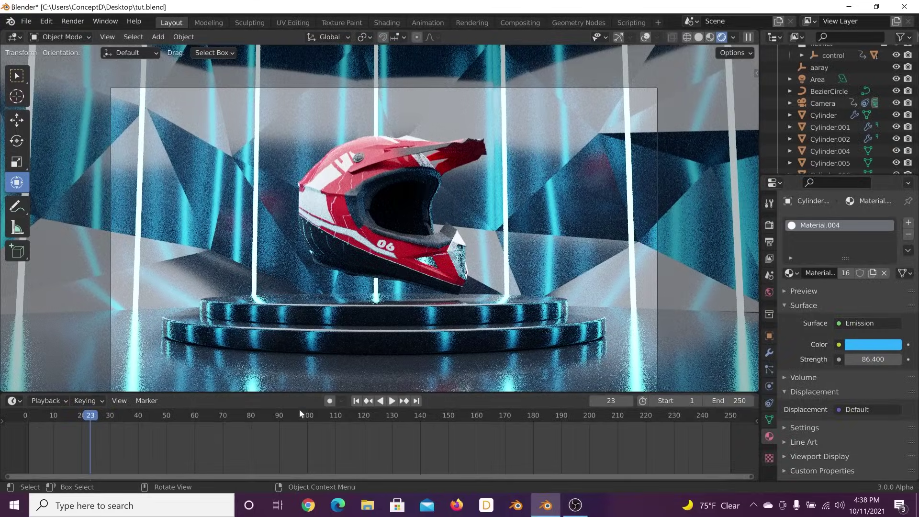
{"action": "left_click", "coordinate": [359, 400]}
{"action": "left_click", "coordinate": [391, 400]}
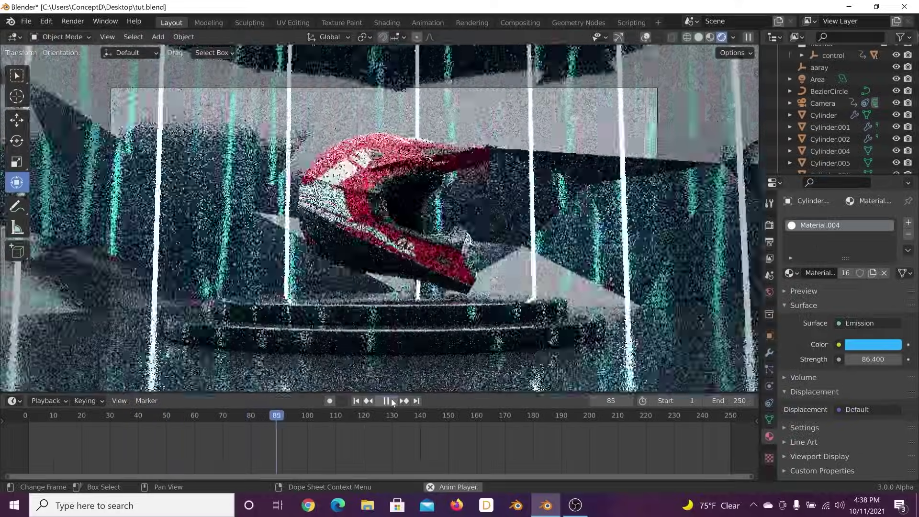
{"action": "left_click", "coordinate": [386, 401]}
{"action": "left_click_drag", "start_coordinate": [277, 417], "coordinate": [248, 425]}
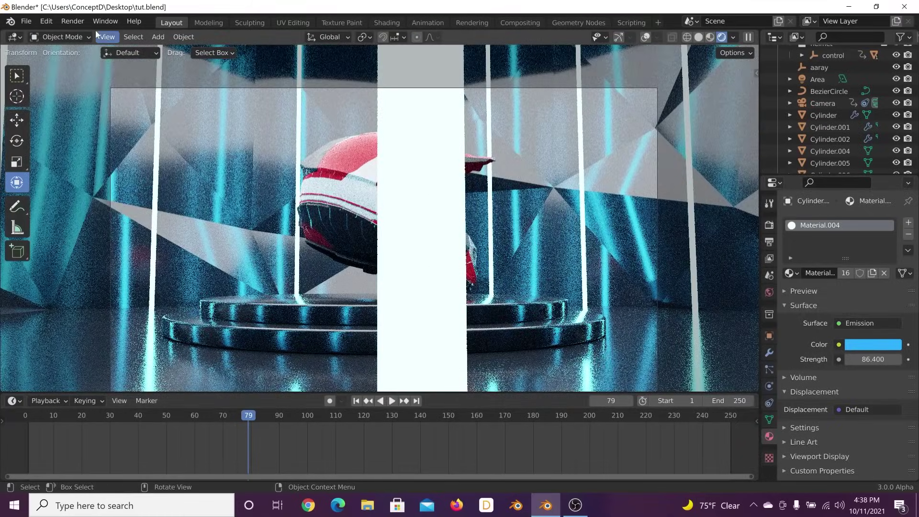
Enable Motion Blur in the render settings, render frame 79 as a still image and enlarge the render window.
{"action": "left_click", "coordinate": [76, 24]}
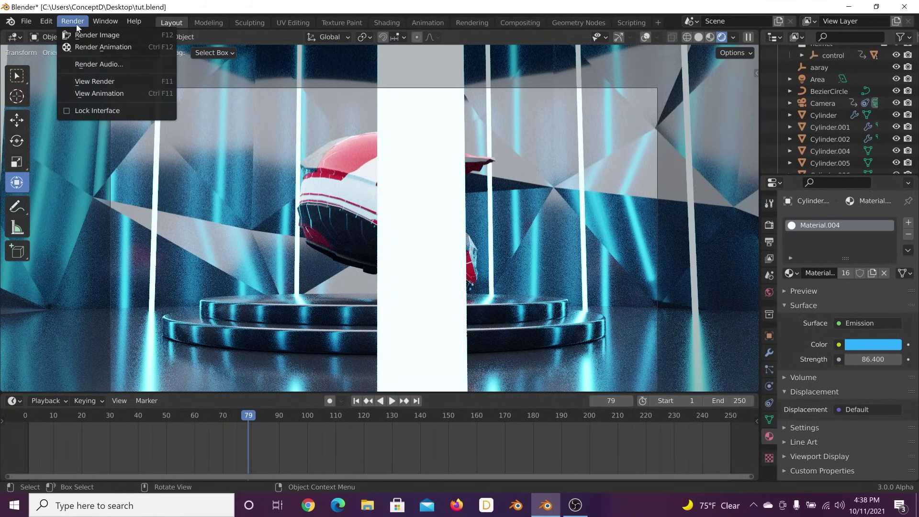
{"action": "left_click", "coordinate": [769, 225]}
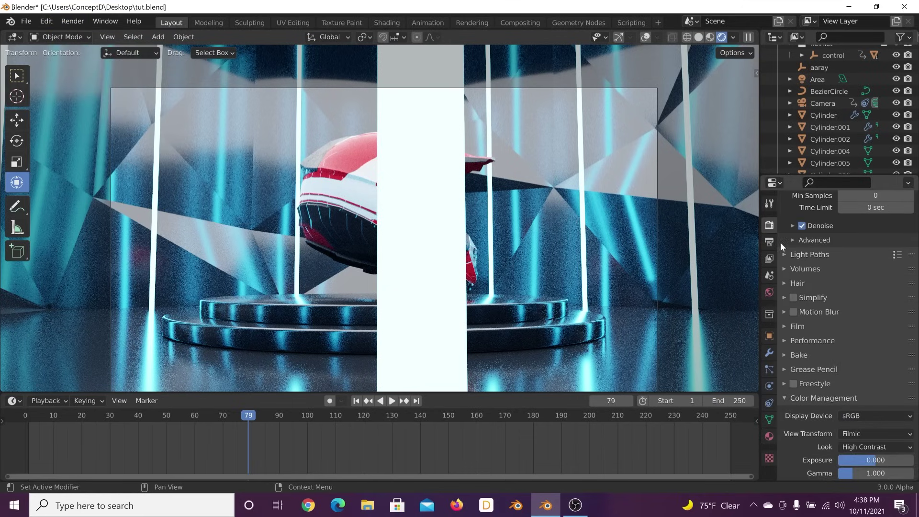
{"action": "left_click", "coordinate": [785, 312]}
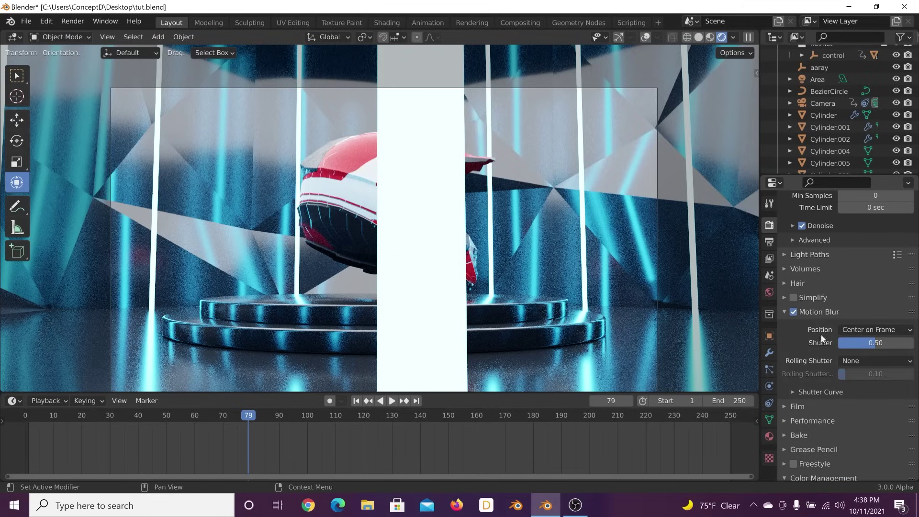
{"action": "left_click", "coordinate": [72, 21]}
{"action": "left_click", "coordinate": [82, 35]}
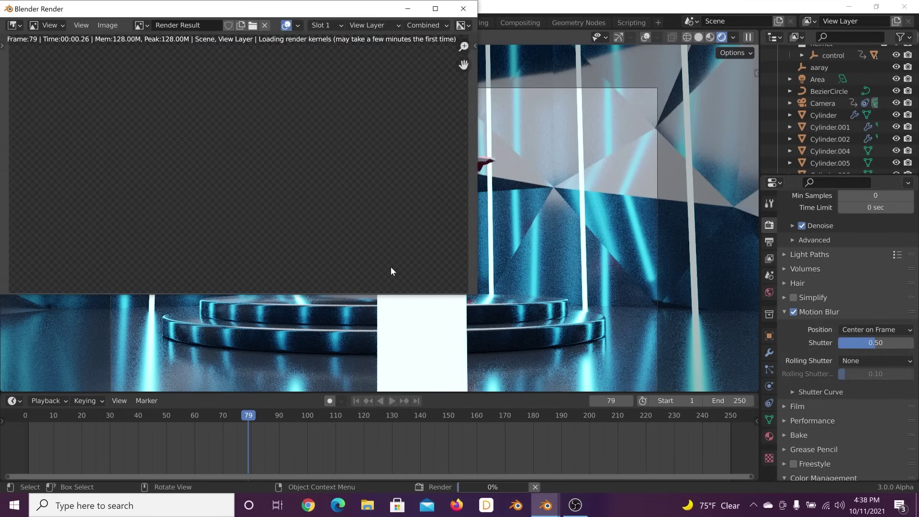
{"action": "left_click_drag", "start_coordinate": [477, 294], "coordinate": [583, 397]}
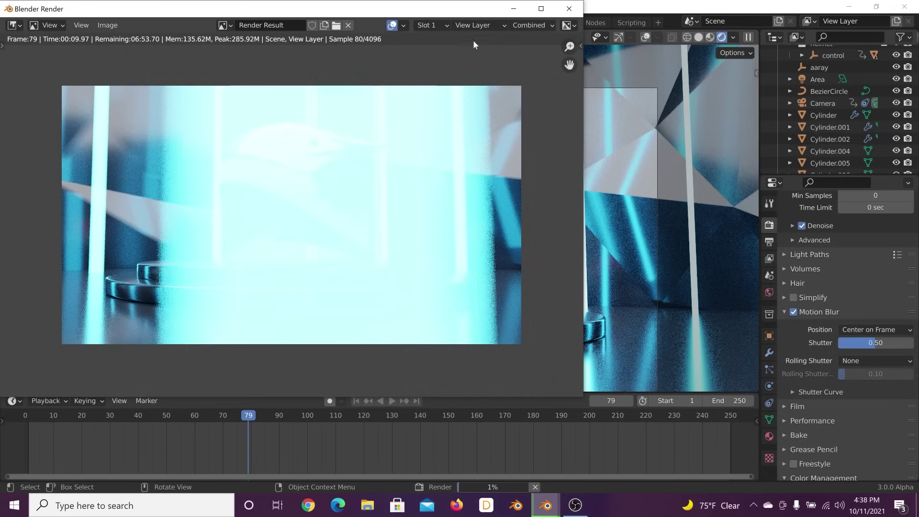
Lower the motion blur shutter to 0.32, render frame 79 again as a test and close the render window.
{"action": "left_click", "coordinate": [874, 349]}
{"action": "left_click_drag", "start_coordinate": [874, 344], "coordinate": [865, 344]}
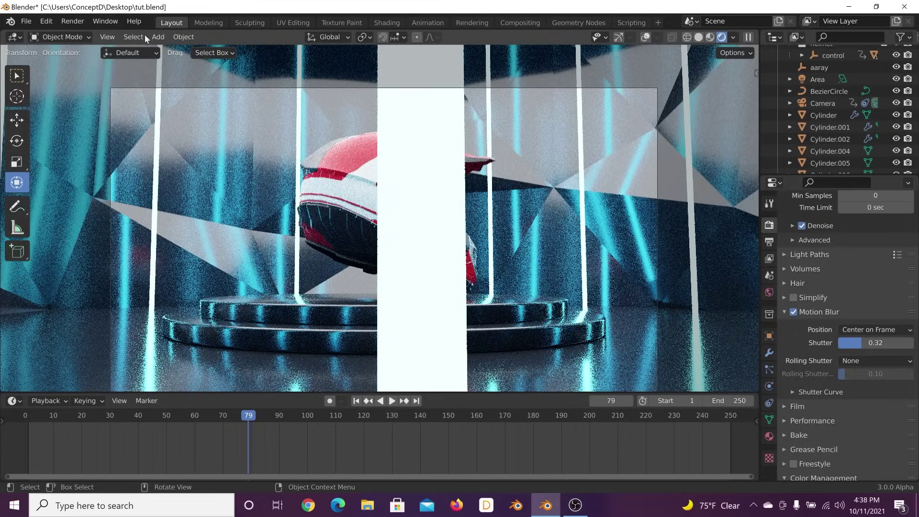
{"action": "left_click", "coordinate": [72, 21]}
{"action": "left_click", "coordinate": [91, 35]}
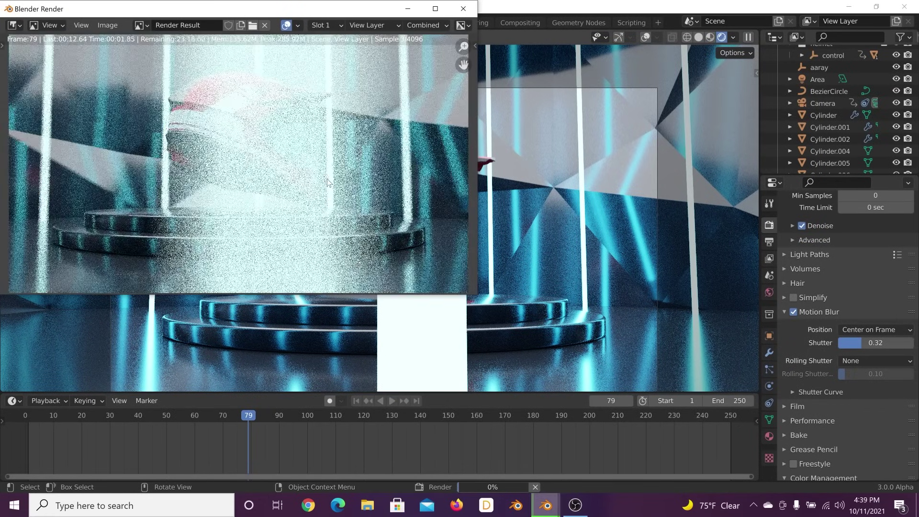
{"action": "left_click", "coordinate": [464, 10]}
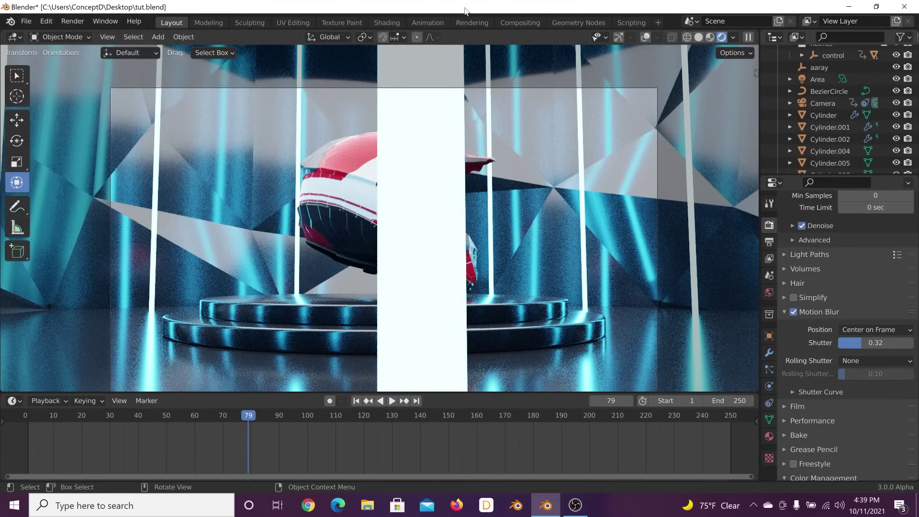